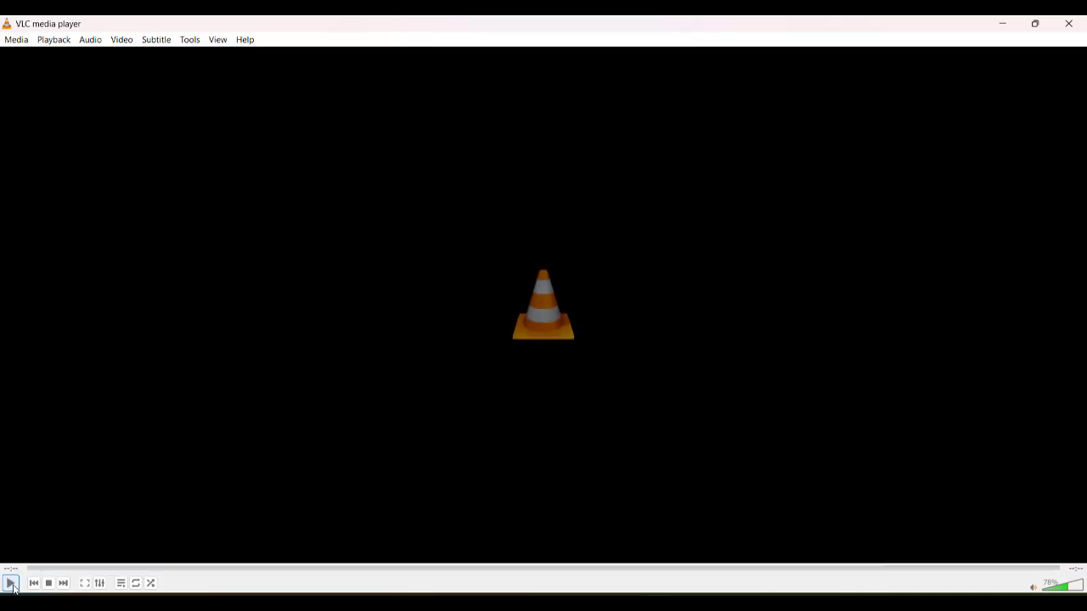
click(12, 584)
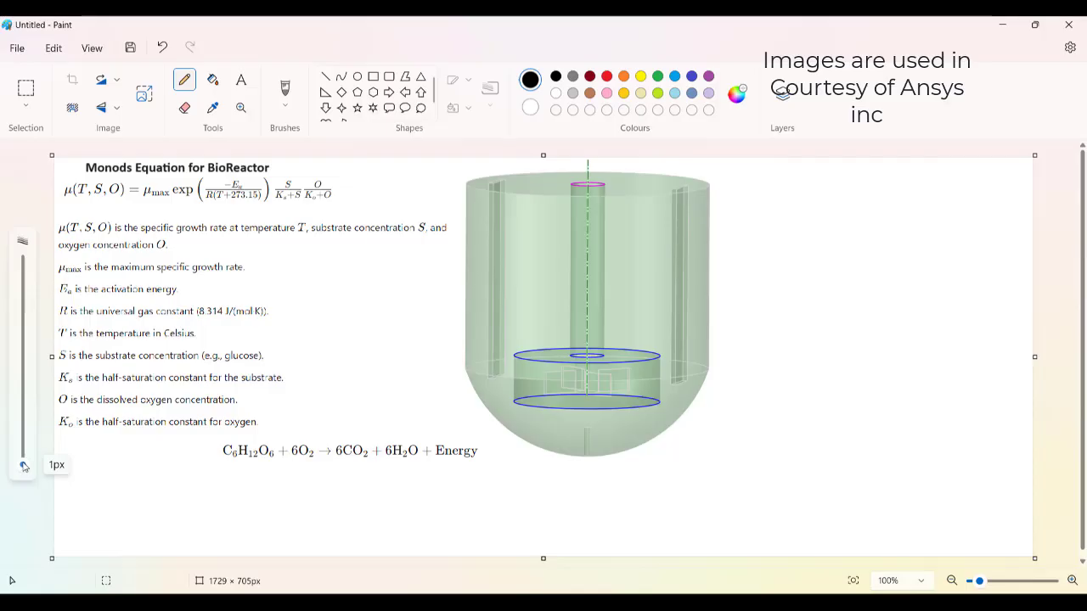
- With a 1px pencil, sketch a tank labelled 'water' with 'Slurry' and 'Thick microorganism' notes
drag(24, 466, 23, 465)
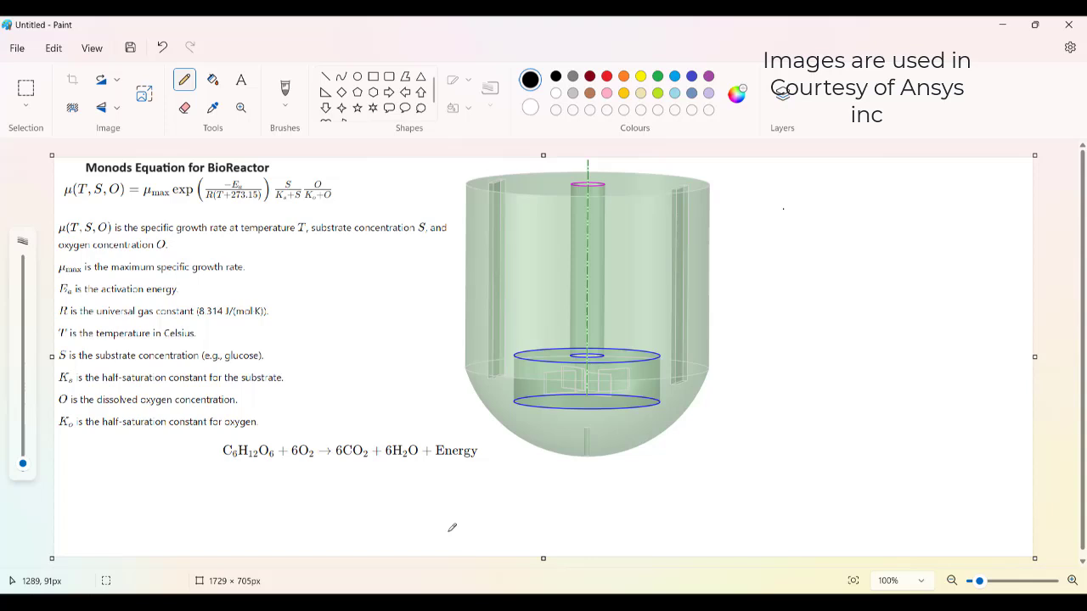
mouse_move(788, 199)
mouse_down()
mouse_move(842, 232)
mouse_move(871, 198)
mouse_up()
mouse_move(796, 218)
mouse_down()
mouse_move(872, 182)
mouse_move(834, 204)
mouse_move(847, 212)
mouse_move(907, 196)
mouse_move(898, 206)
mouse_move(952, 217)
mouse_up()
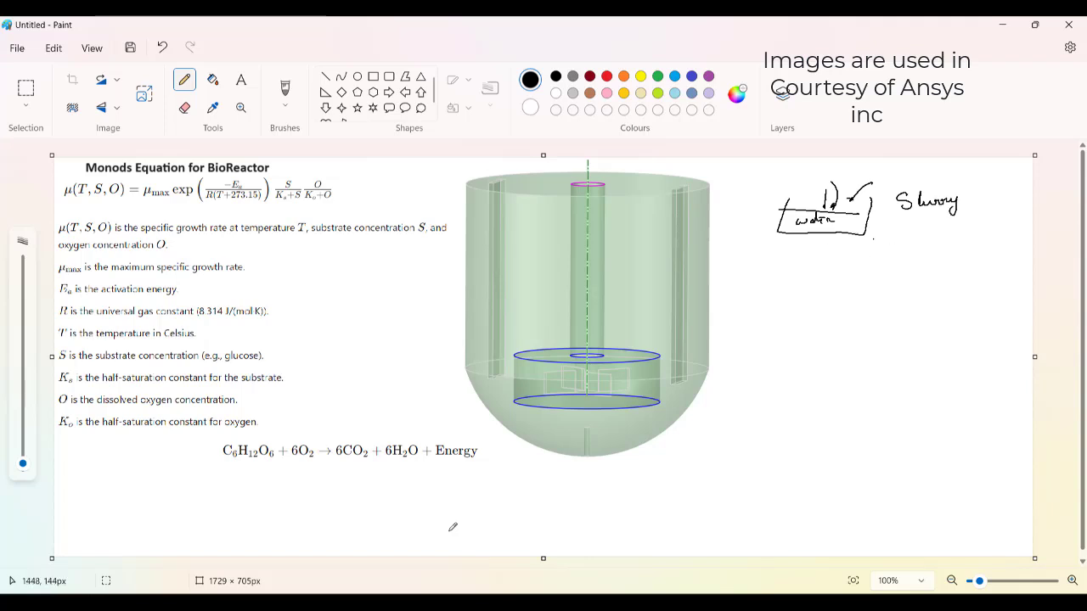
mouse_move(878, 233)
mouse_down()
mouse_move(880, 245)
mouse_move(886, 233)
mouse_up()
drag(887, 231, 908, 244)
mouse_move(915, 235)
mouse_down()
mouse_move(921, 244)
mouse_move(945, 228)
mouse_move(949, 242)
mouse_move(990, 252)
mouse_up()
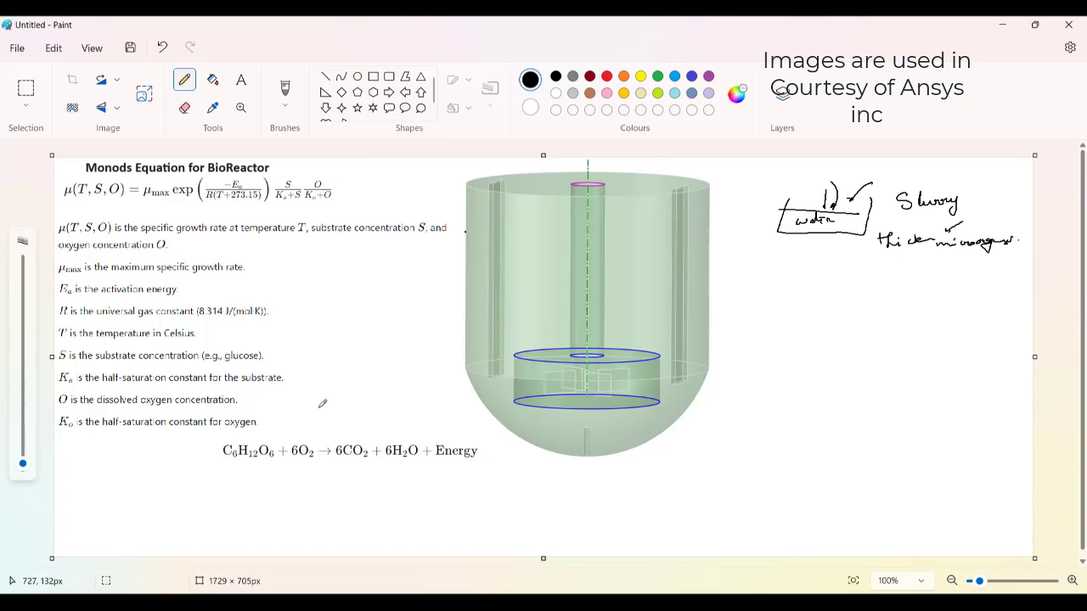
- Draw a liquid level line across the vessel and an arrow labelled 'Slurry + microorganism'
drag(465, 231, 708, 251)
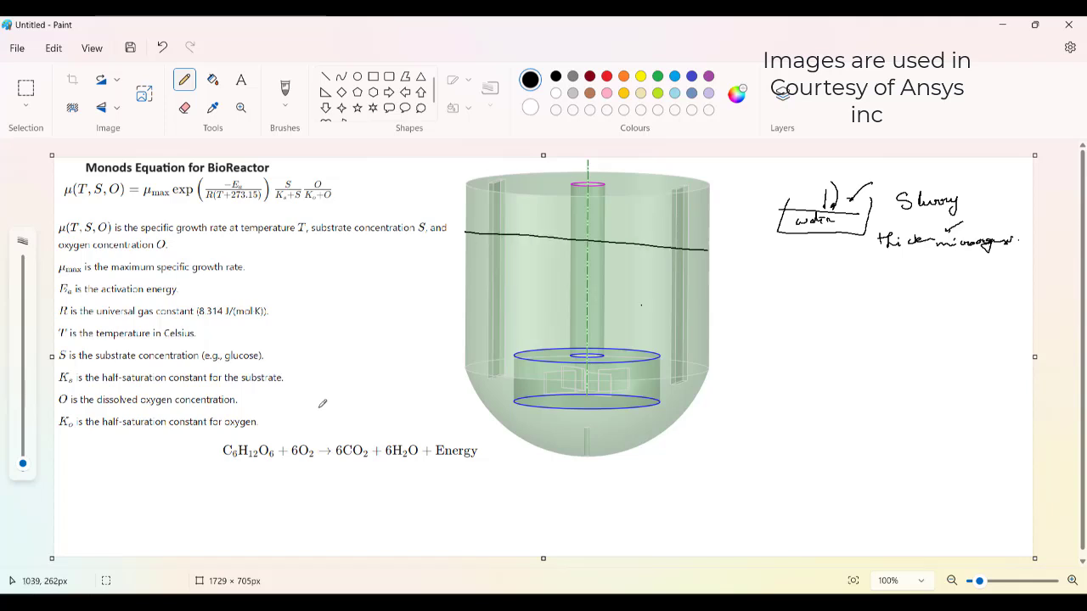
drag(642, 304, 848, 299)
drag(837, 293, 859, 290)
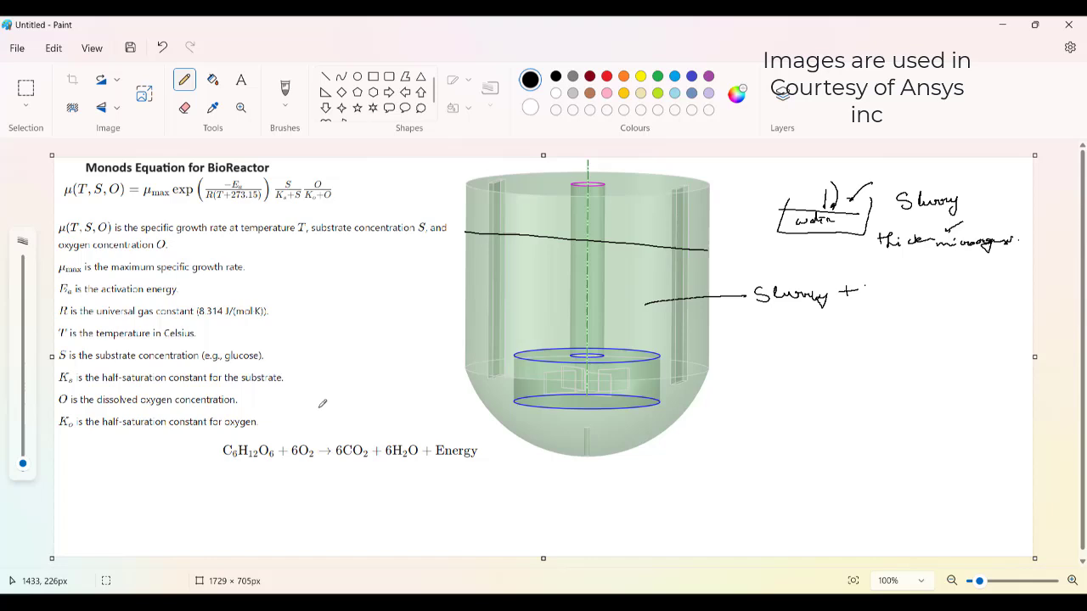
drag(870, 281, 966, 281)
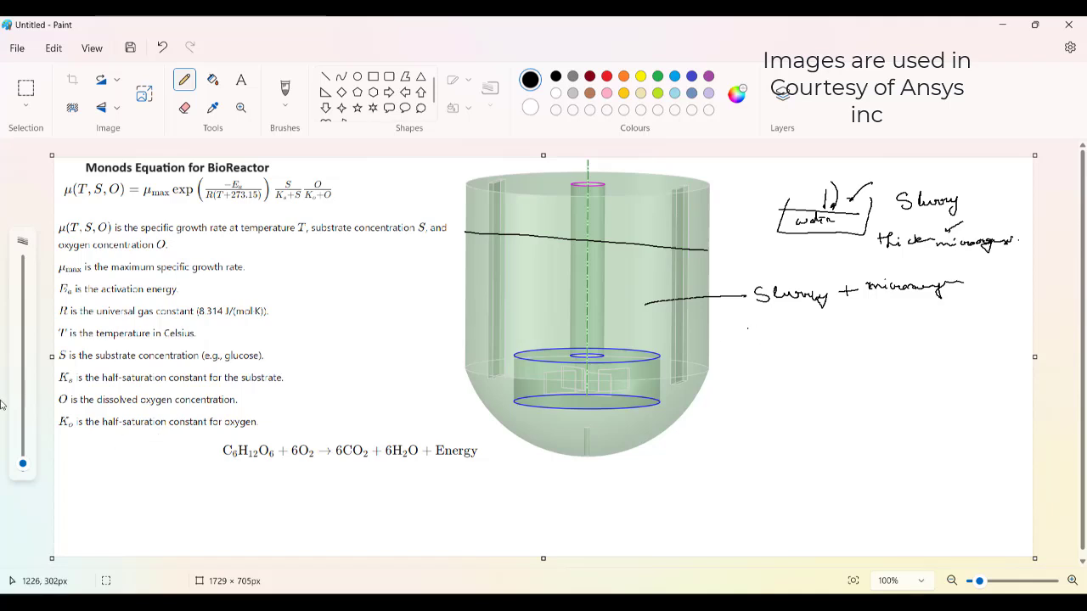
- Write the formula H₂O+C₆H₁₂O₆ below the slurry note
drag(737, 343, 756, 336)
drag(760, 338, 769, 337)
drag(774, 332, 773, 341)
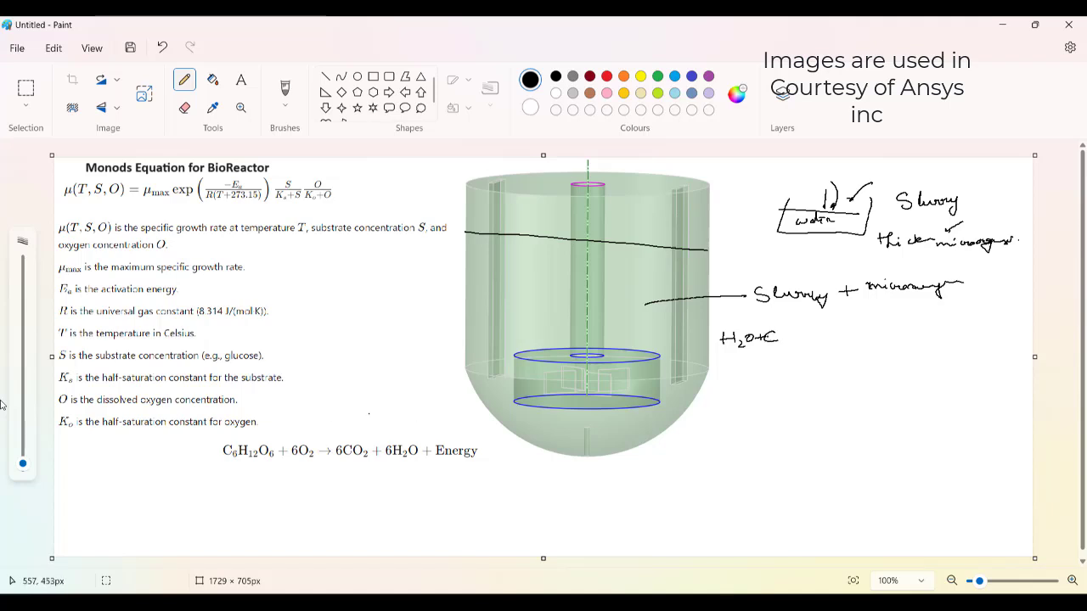
mouse_move(778, 336)
mouse_down()
mouse_move(812, 345)
mouse_move(820, 326)
mouse_up()
drag(833, 330, 834, 340)
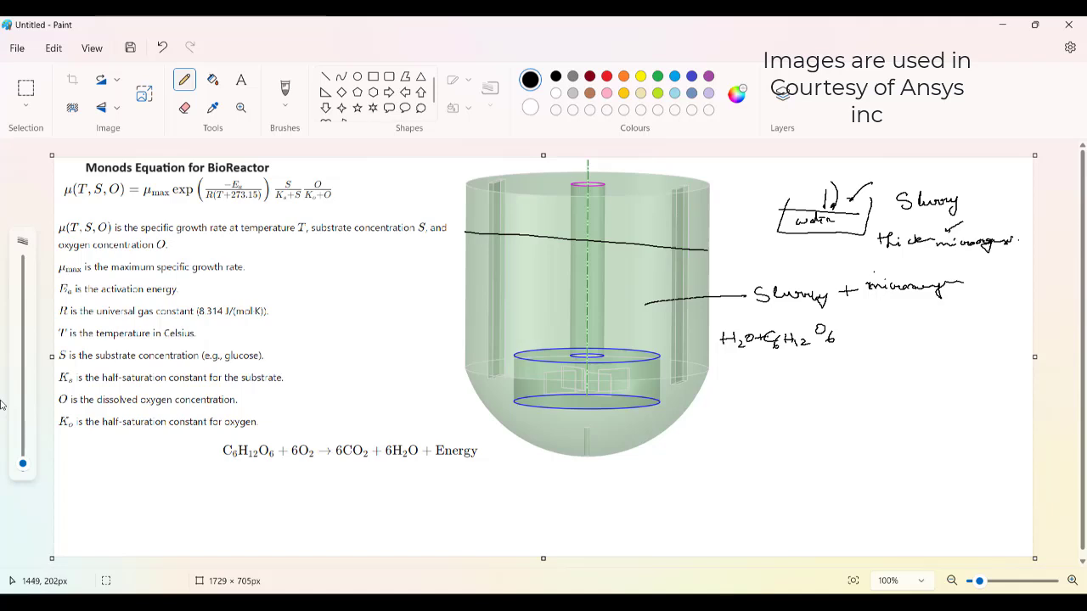
- Circle 'microorganism' and the formula, then add a down arrow labelled '+O₂'
mouse_move(867, 268)
mouse_down()
mouse_move(866, 297)
mouse_move(909, 303)
mouse_move(973, 282)
mouse_move(859, 272)
mouse_up()
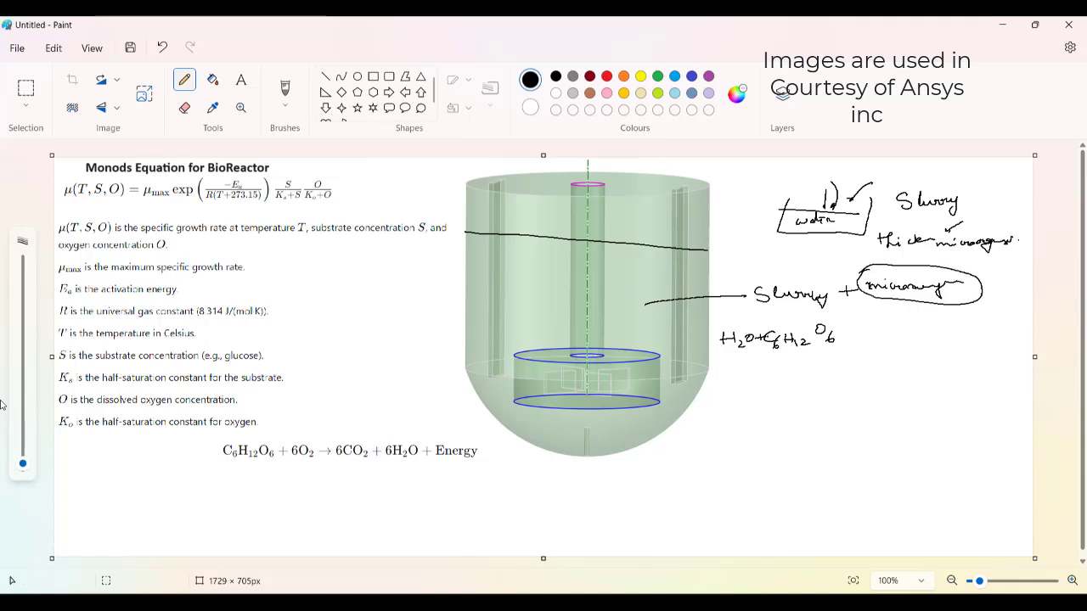
mouse_move(761, 316)
mouse_down()
mouse_move(723, 320)
mouse_move(718, 338)
mouse_move(846, 341)
mouse_move(775, 314)
mouse_up()
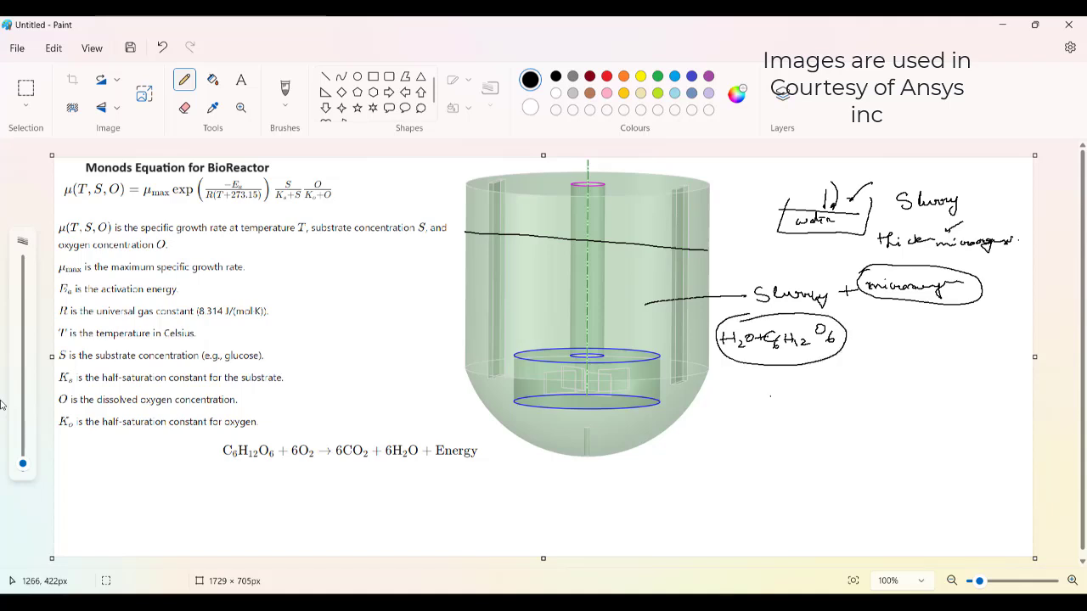
mouse_move(788, 360)
mouse_down()
mouse_move(776, 393)
mouse_move(814, 377)
mouse_up()
mouse_move(808, 371)
mouse_down()
mouse_move(808, 384)
mouse_move(826, 372)
mouse_up()
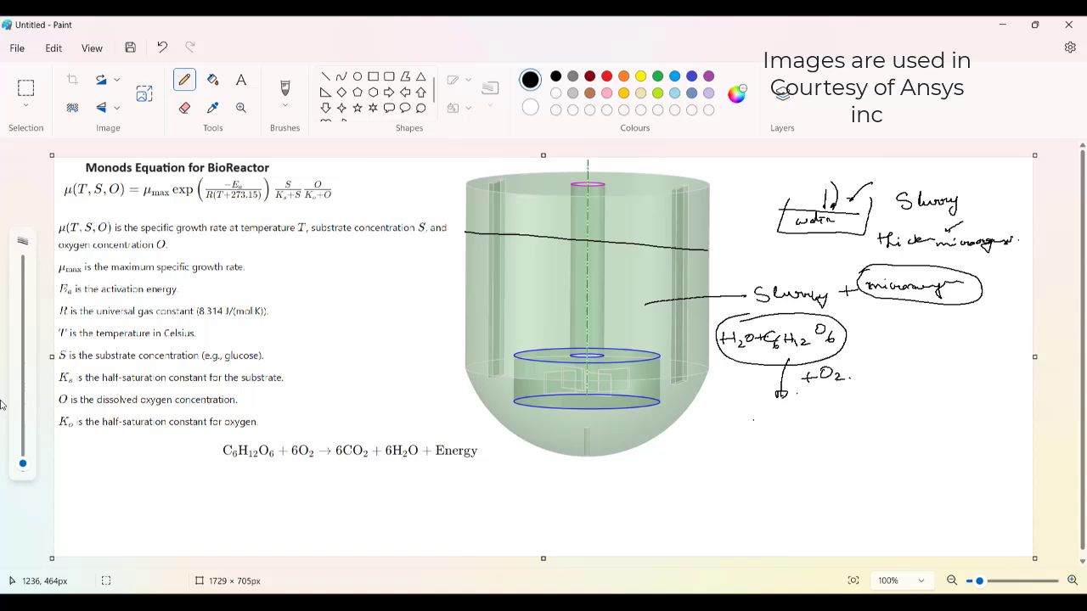
- Add check marks above the reaction and write 'microorganism to grow the cell' beside the formula
drag(443, 429, 469, 414)
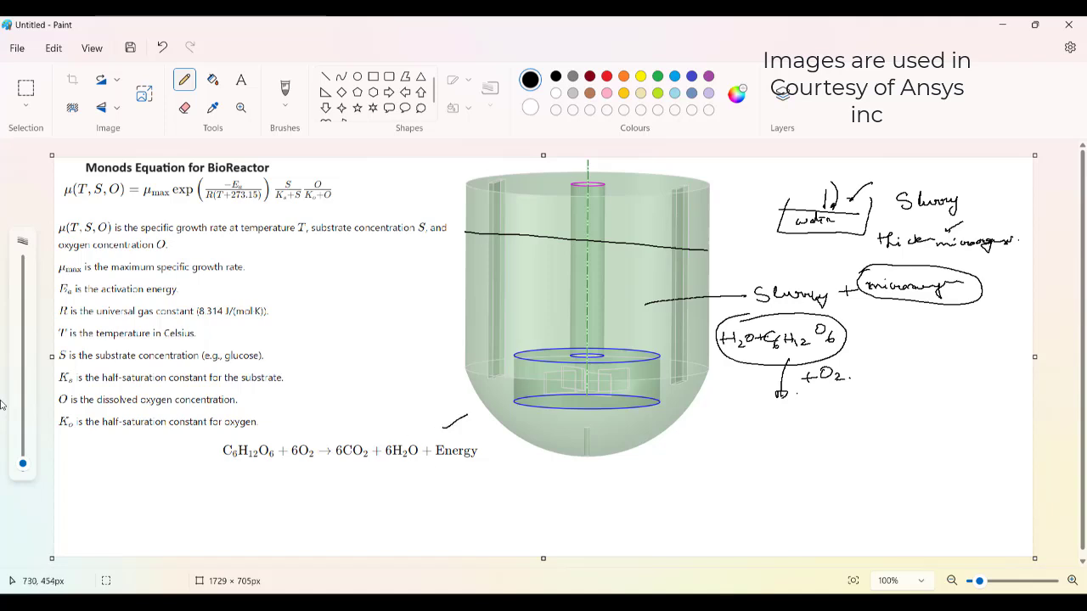
drag(344, 436, 430, 413)
drag(864, 357, 874, 353)
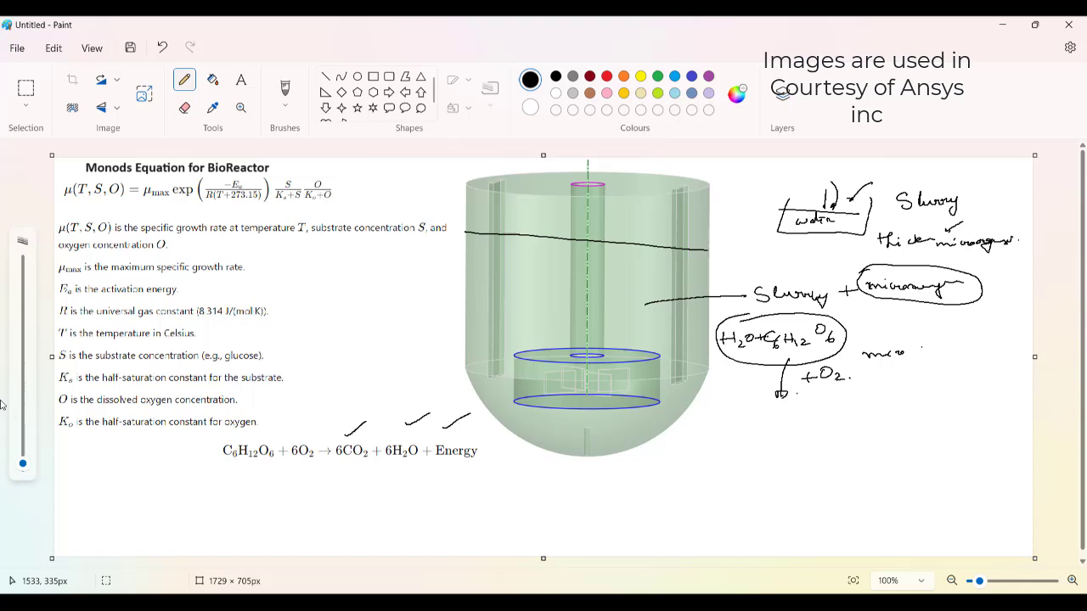
drag(905, 353, 980, 346)
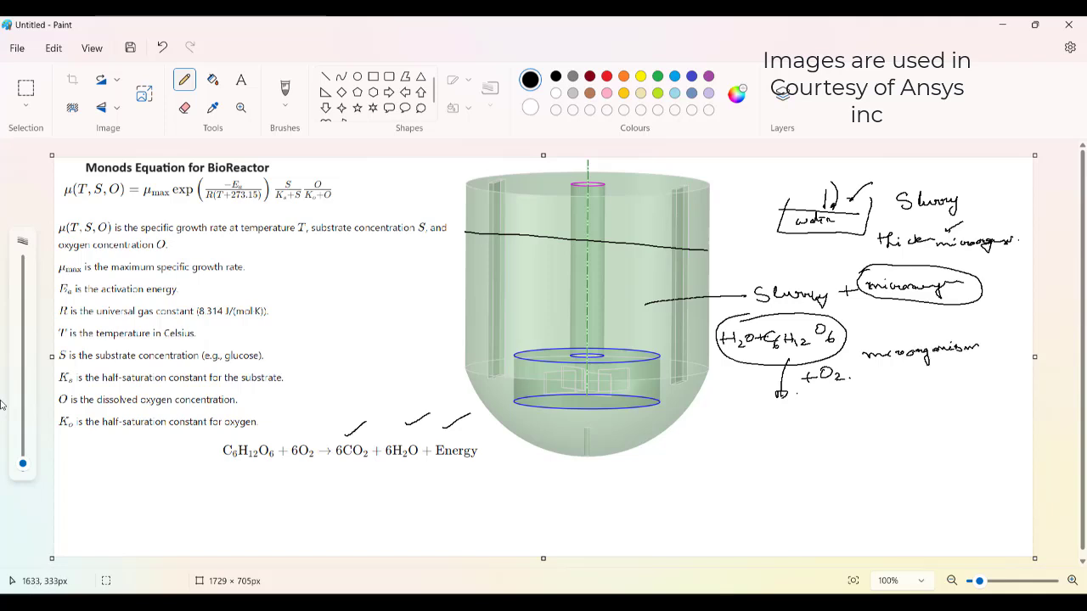
drag(863, 387, 877, 389)
drag(900, 386, 1015, 367)
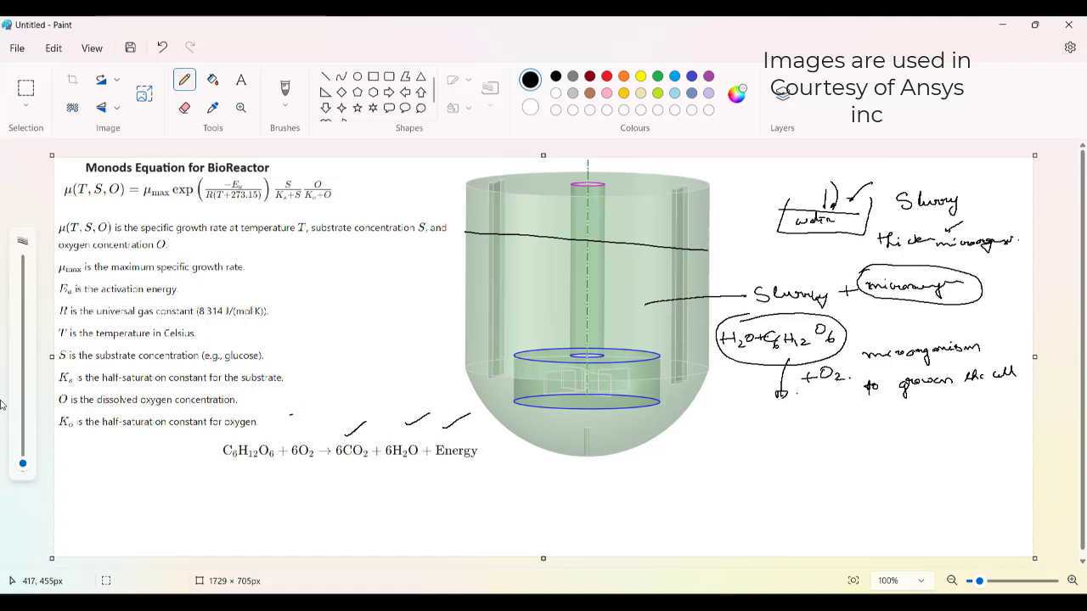
- Write 'Catalyst' with a wavy arrow to the equation and underline C₆H₁₂O₆, 6CO₂ and 6H₂O
mouse_move(288, 416)
mouse_down()
mouse_move(328, 423)
mouse_move(344, 405)
mouse_up()
drag(450, 427, 351, 419)
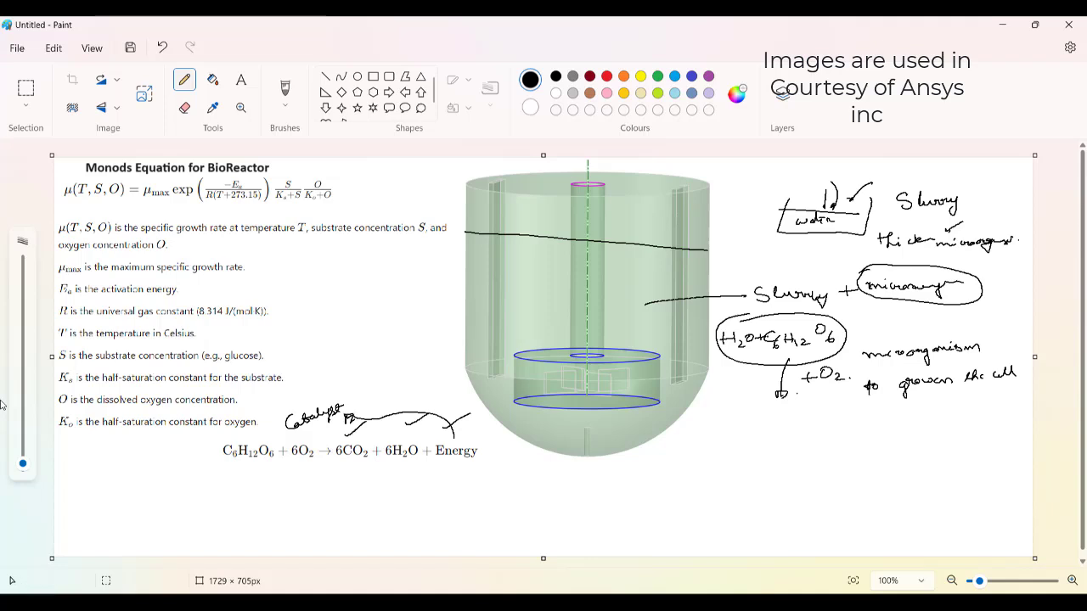
drag(228, 467, 270, 460)
mouse_move(338, 463)
mouse_down()
mouse_move(465, 462)
mouse_move(458, 434)
mouse_move(334, 406)
mouse_up()
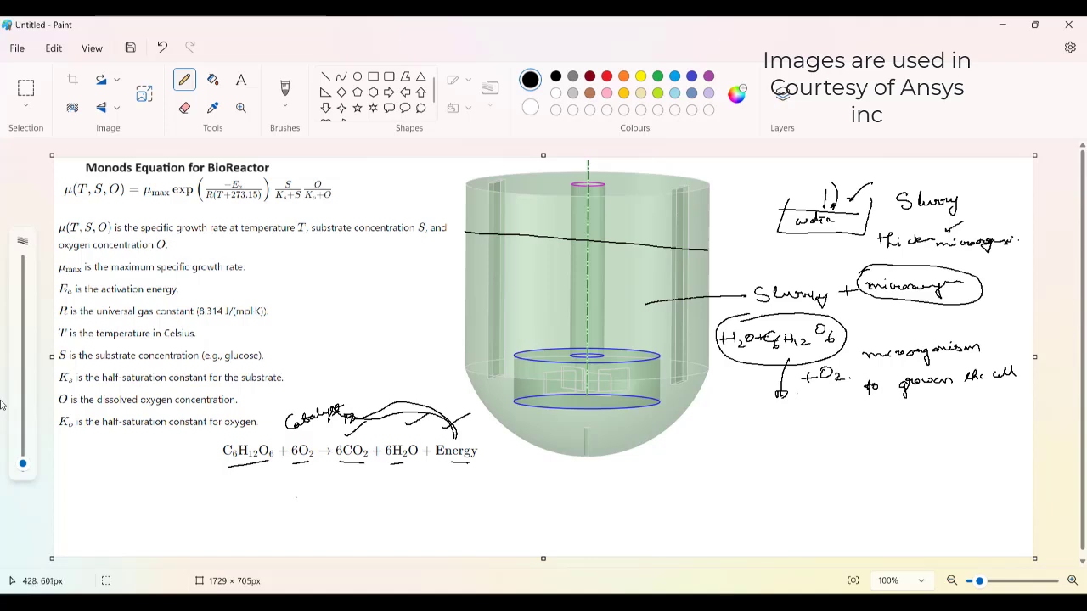
- Handwrite k = Ae^(-Ea/RT) below the reaction equation and circle it
mouse_move(294, 484)
mouse_down()
mouse_move(295, 503)
mouse_move(321, 491)
mouse_up()
mouse_move(313, 498)
mouse_down()
mouse_move(345, 485)
mouse_move(348, 499)
mouse_up()
drag(341, 494, 362, 499)
mouse_move(364, 483)
mouse_down()
mouse_move(390, 478)
mouse_move(390, 489)
mouse_move(415, 475)
mouse_up()
mouse_move(411, 475)
mouse_down()
mouse_move(330, 477)
mouse_move(394, 516)
mouse_move(413, 469)
mouse_up()
click(371, 498)
click(429, 485)
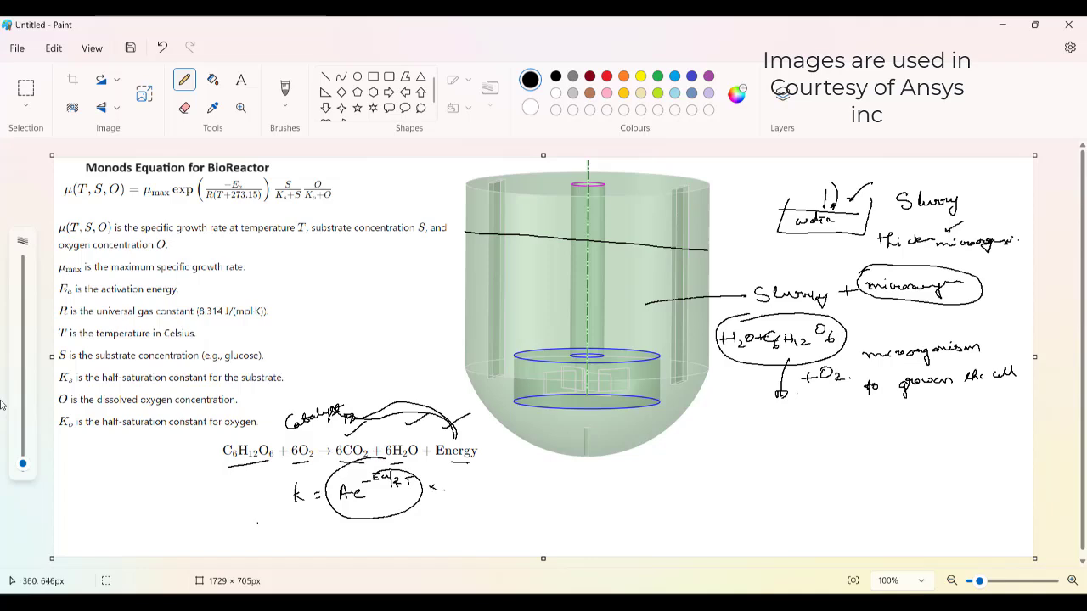
- Write the rate law RR = K[A]ⁿ[B]ᵐ beneath the rate constant
drag(284, 524, 285, 538)
mouse_move(281, 521)
mouse_down()
mouse_move(292, 539)
mouse_move(307, 528)
mouse_move(311, 538)
mouse_up()
drag(321, 532, 330, 533)
drag(322, 538, 352, 545)
mouse_move(362, 528)
mouse_down()
mouse_move(353, 538)
mouse_move(366, 544)
mouse_up()
mouse_move(390, 527)
mouse_down()
mouse_move(380, 535)
mouse_move(393, 549)
mouse_move(436, 535)
mouse_move(450, 546)
mouse_up()
click(426, 523)
mouse_move(467, 521)
mouse_down()
mouse_move(477, 533)
mouse_move(459, 545)
mouse_up()
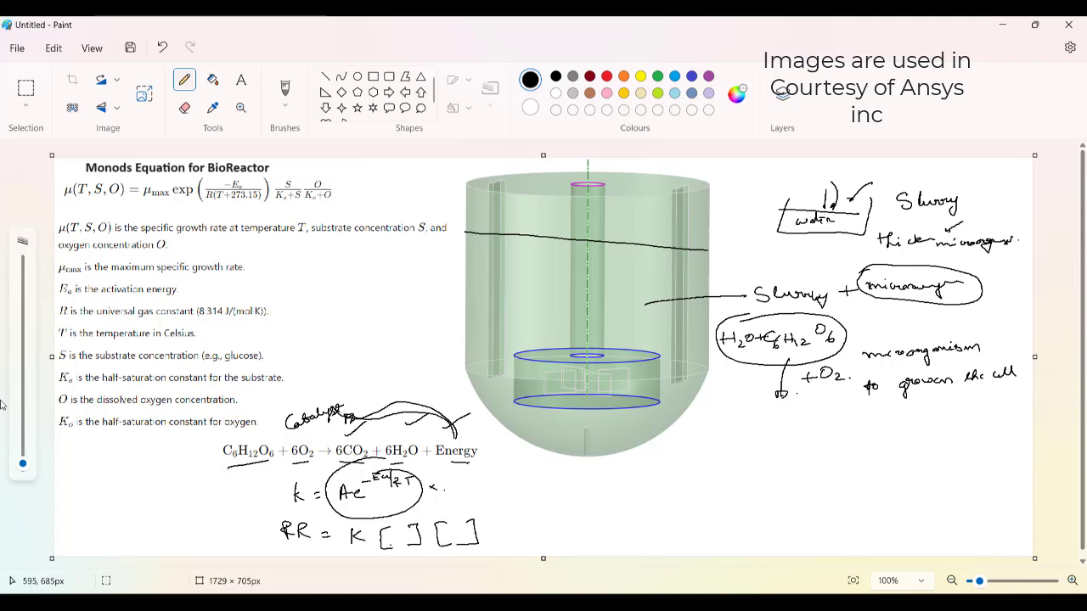
mouse_move(392, 532)
mouse_down()
mouse_move(392, 547)
mouse_move(441, 543)
mouse_up()
mouse_move(441, 525)
mouse_down()
mouse_move(441, 541)
mouse_move(421, 515)
mouse_move(500, 508)
mouse_up()
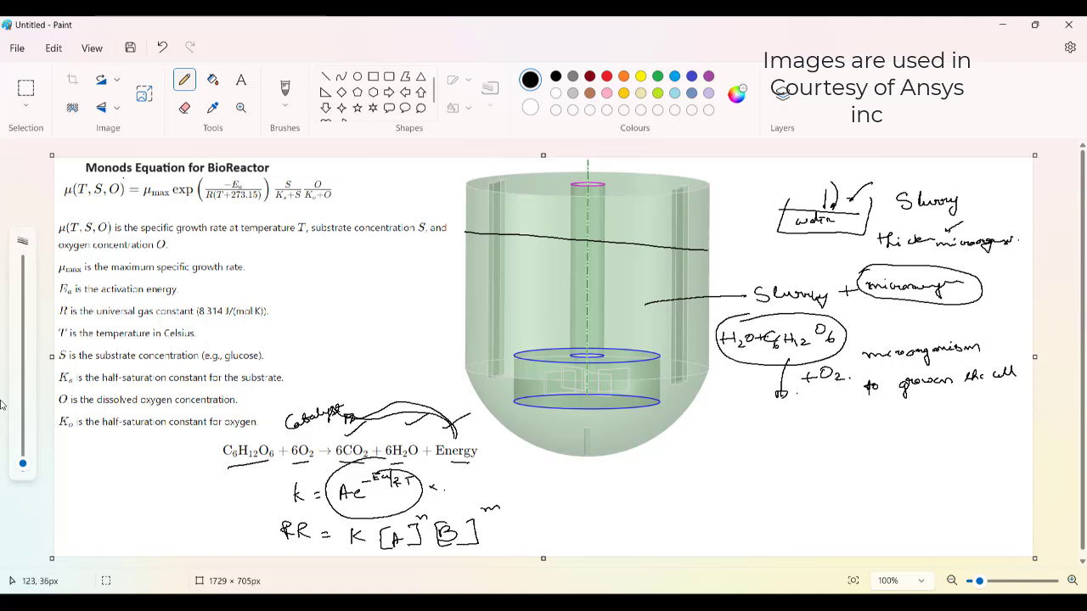
- Circle the μmax exp term and add two check marks above Monod's equation
mouse_move(150, 177)
mouse_down()
mouse_move(142, 196)
mouse_move(212, 205)
mouse_move(351, 199)
mouse_move(275, 177)
mouse_move(145, 180)
mouse_up()
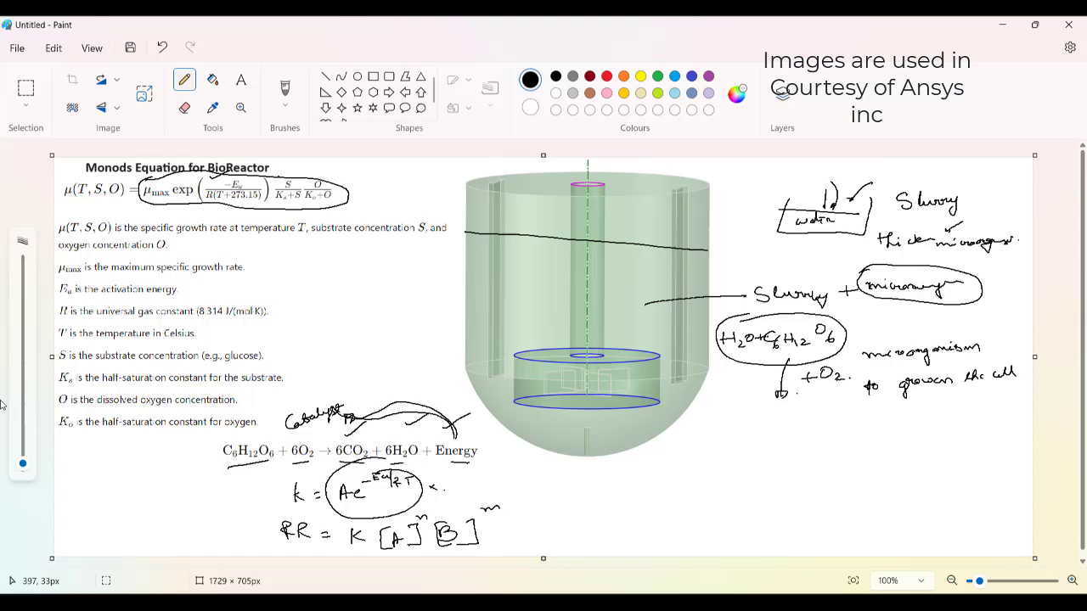
drag(279, 180, 295, 168)
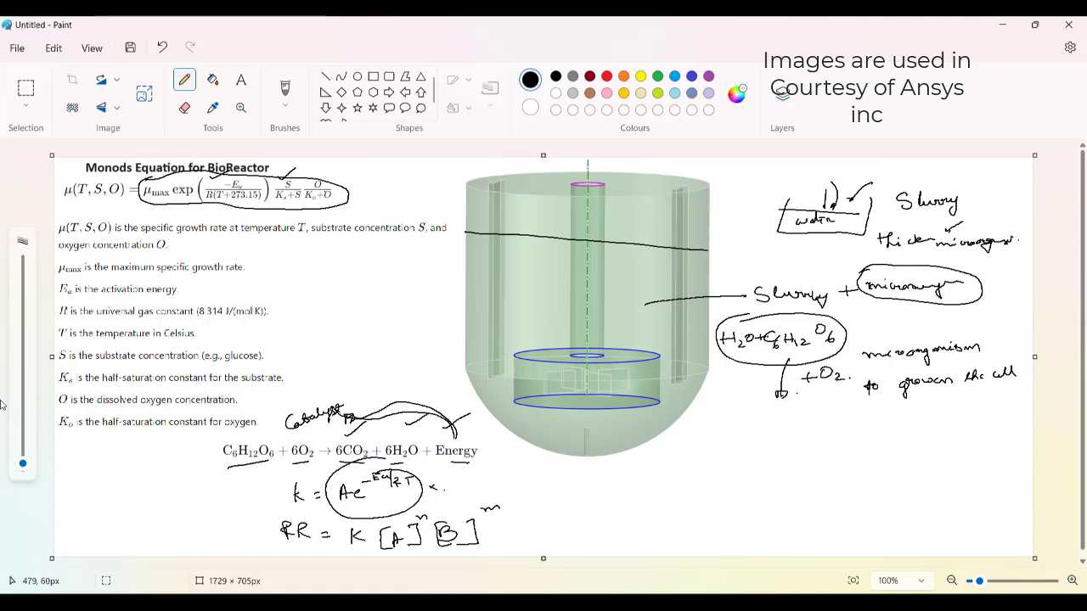
drag(314, 175, 328, 165)
- Write 'sparger O₂' below the tank and circle C₆H₁₂O₆, Catalyst and μ(T,S,O)
drag(590, 425, 637, 428)
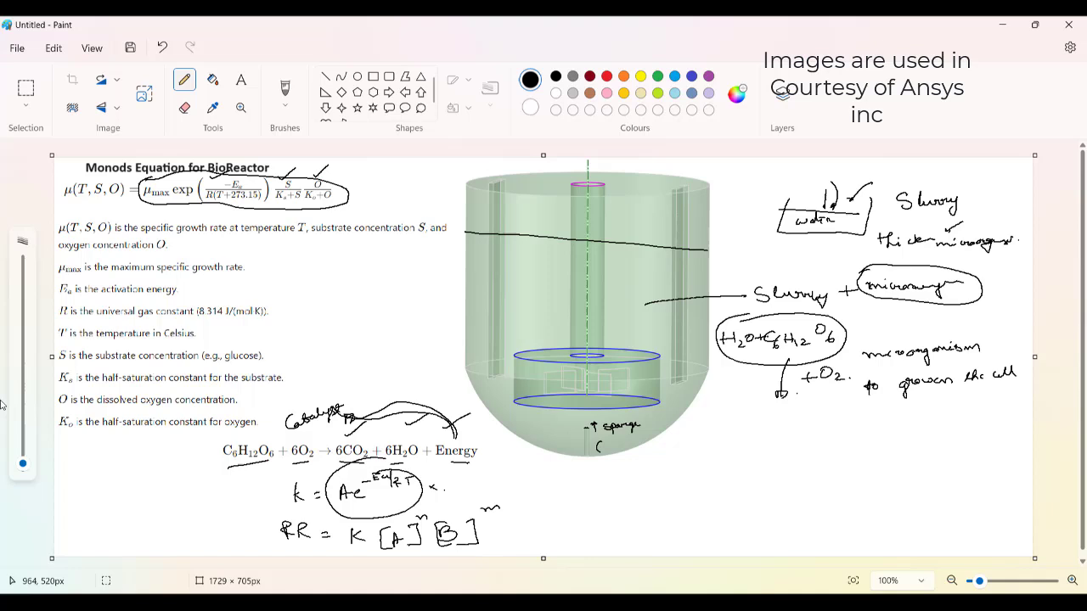
drag(609, 446, 620, 450)
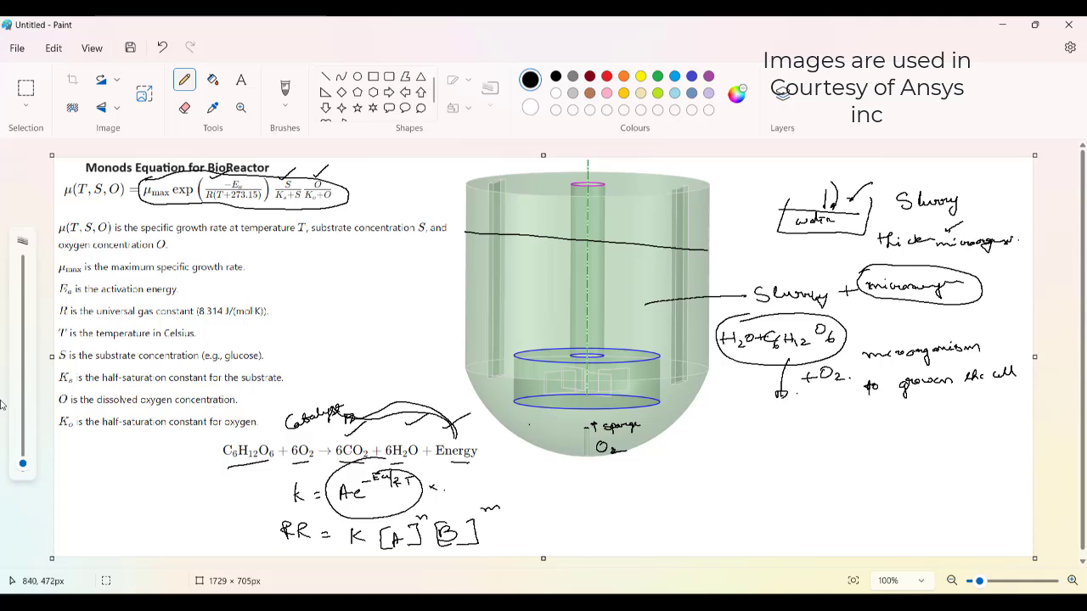
mouse_move(220, 443)
mouse_down()
mouse_move(218, 474)
mouse_move(273, 442)
mouse_move(226, 439)
mouse_move(231, 465)
mouse_up()
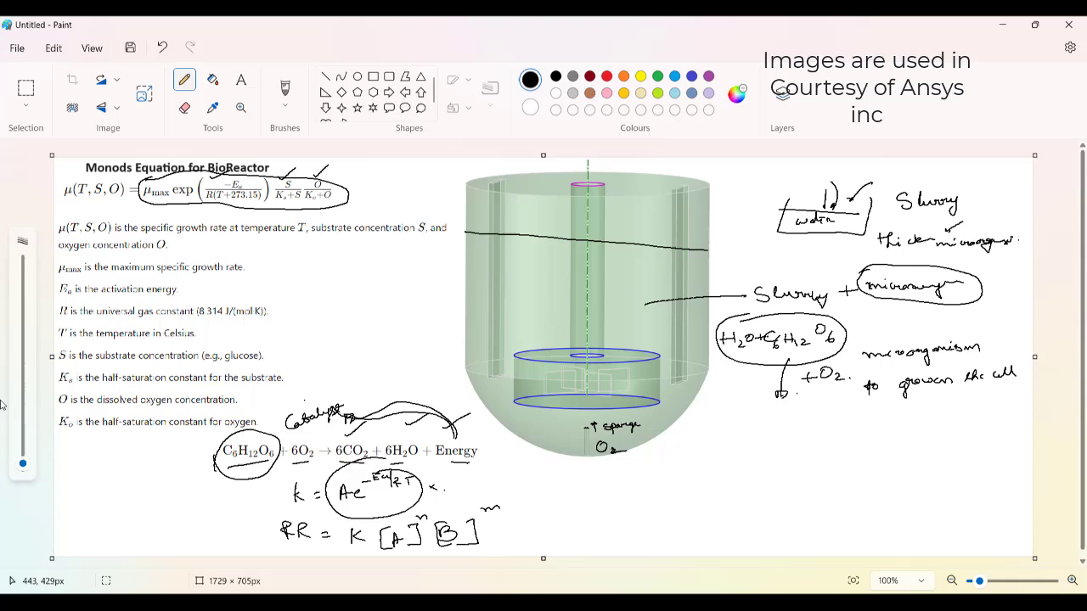
mouse_move(281, 436)
mouse_down()
mouse_move(295, 438)
mouse_move(284, 452)
mouse_up()
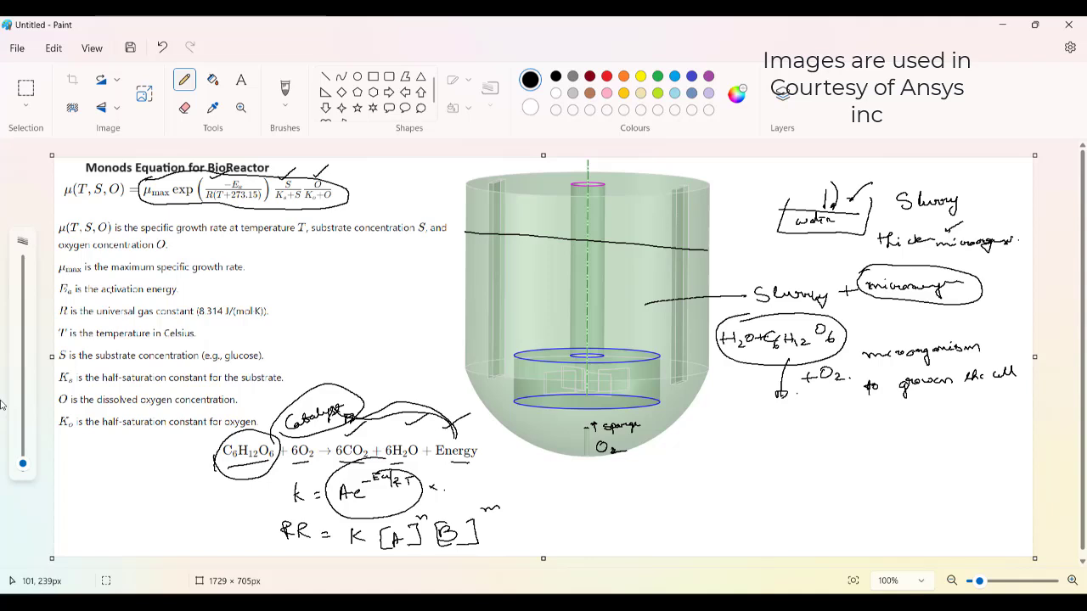
mouse_move(72, 179)
mouse_down()
mouse_move(68, 209)
mouse_move(114, 213)
mouse_move(119, 176)
mouse_up()
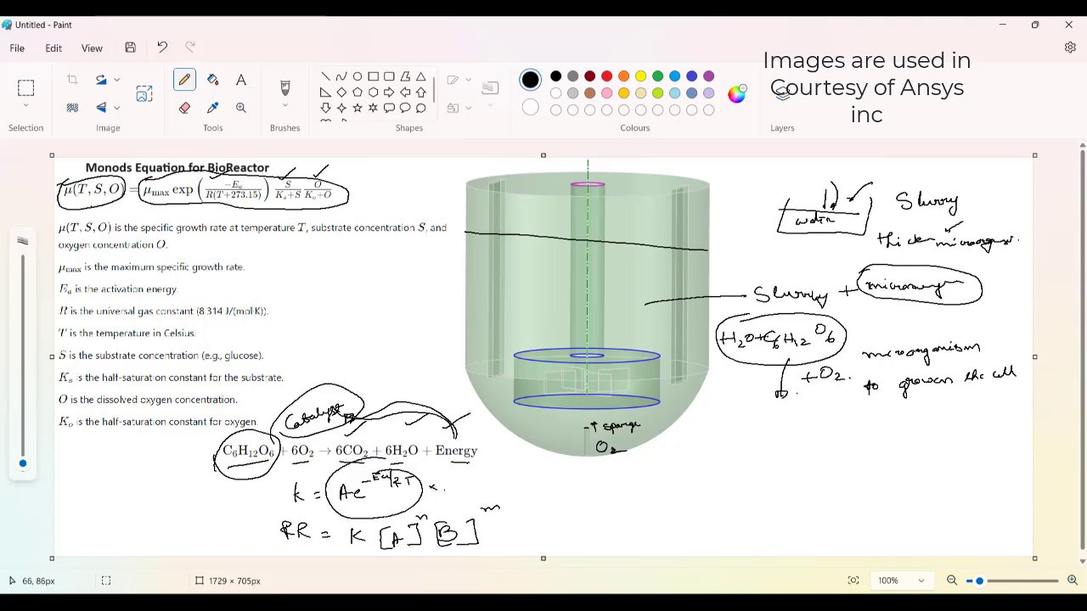
drag(79, 182, 123, 177)
- Write 'In CFD Analysis' beside the sparger and 'Re + A + B' below the O₂ label
mouse_move(685, 433)
mouse_down()
mouse_move(768, 431)
mouse_move(789, 418)
mouse_move(814, 422)
mouse_move(823, 439)
mouse_move(845, 428)
mouse_up()
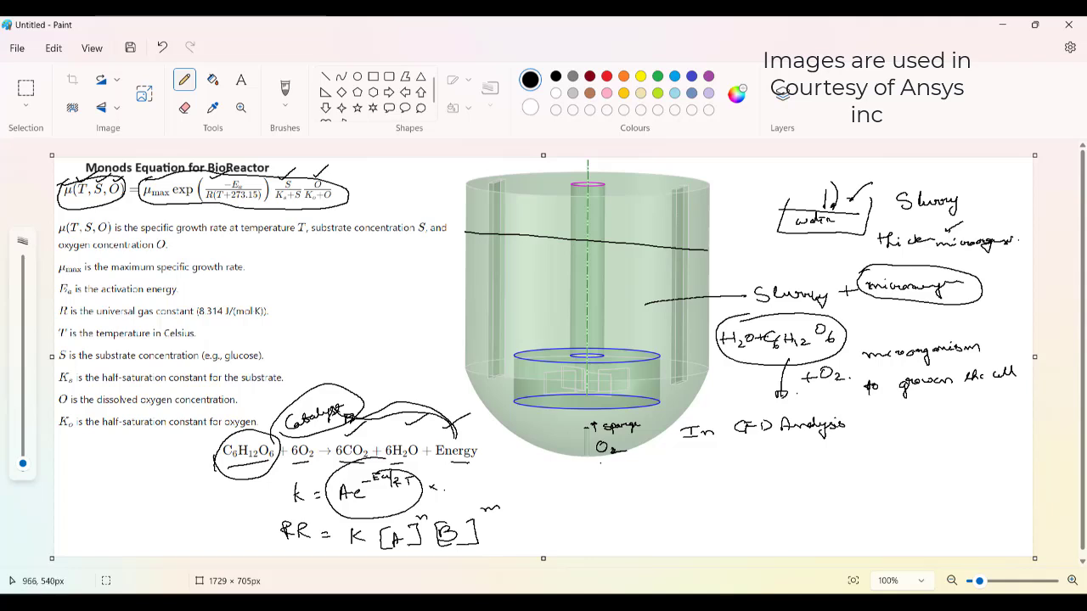
mouse_move(613, 471)
mouse_down()
mouse_move(613, 486)
mouse_move(623, 483)
mouse_up()
drag(623, 480, 712, 473)
click(714, 474)
drag(724, 464, 732, 470)
drag(745, 459, 747, 471)
- Label A as liq and A, B as gas, and circle the glucose formula again
mouse_move(689, 509)
mouse_down()
mouse_move(684, 522)
mouse_move(698, 515)
mouse_up()
drag(753, 486, 748, 523)
drag(765, 505, 766, 511)
drag(776, 504, 770, 514)
mouse_move(690, 464)
mouse_down()
mouse_move(697, 453)
mouse_move(747, 459)
mouse_move(697, 455)
mouse_up()
drag(703, 450, 776, 445)
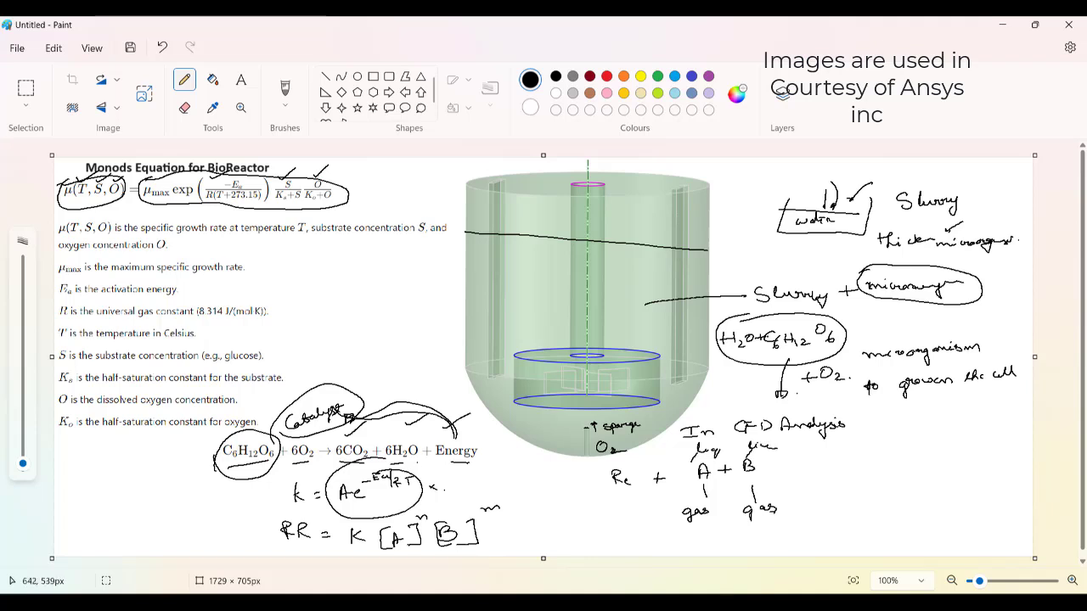
mouse_move(257, 434)
mouse_down()
mouse_move(219, 459)
mouse_move(285, 434)
mouse_move(227, 431)
mouse_up()
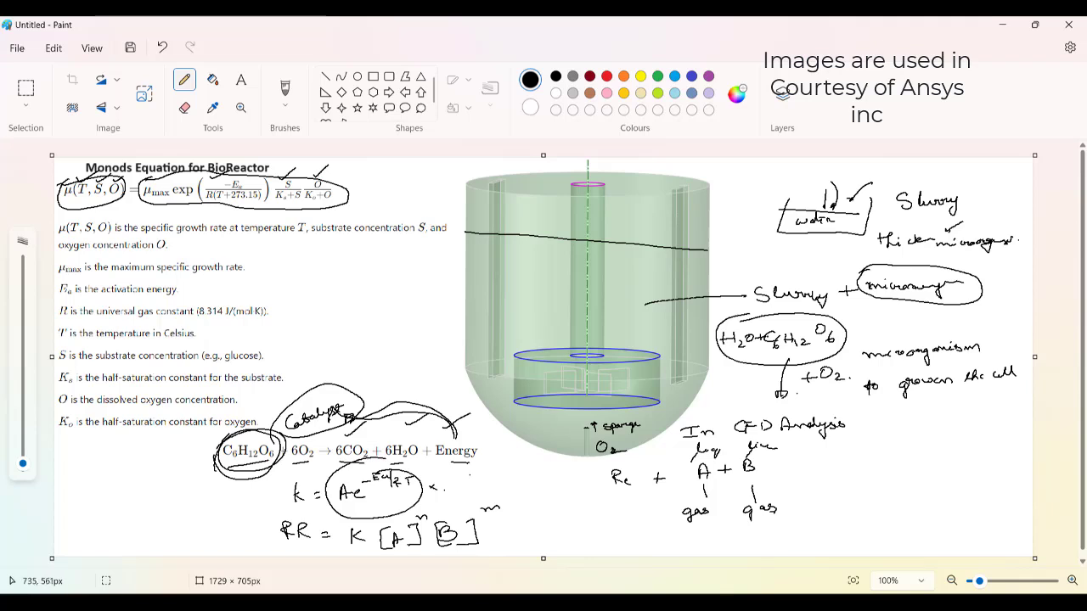
- Note 'liquid+gas' and 'heterogeneous' beside A + B, and tick the Ea, R, T and S definitions
mouse_move(803, 459)
mouse_down()
mouse_move(806, 473)
mouse_move(830, 477)
mouse_move(842, 462)
mouse_move(876, 465)
mouse_move(880, 477)
mouse_move(870, 463)
mouse_up()
drag(878, 460, 886, 467)
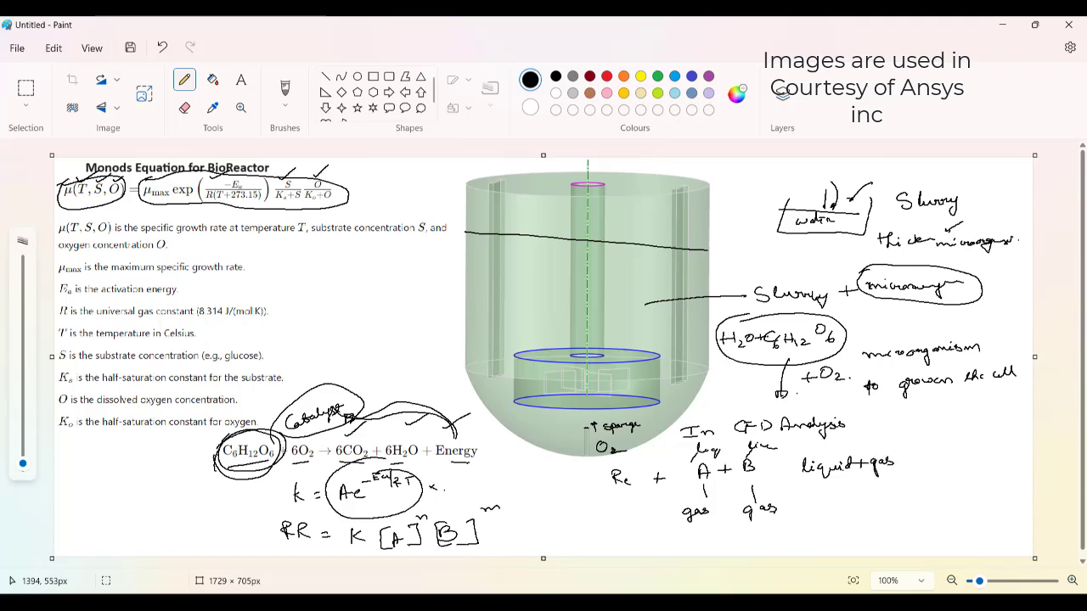
drag(822, 491, 820, 513)
drag(826, 493, 832, 502)
drag(831, 495, 913, 500)
drag(914, 492, 922, 500)
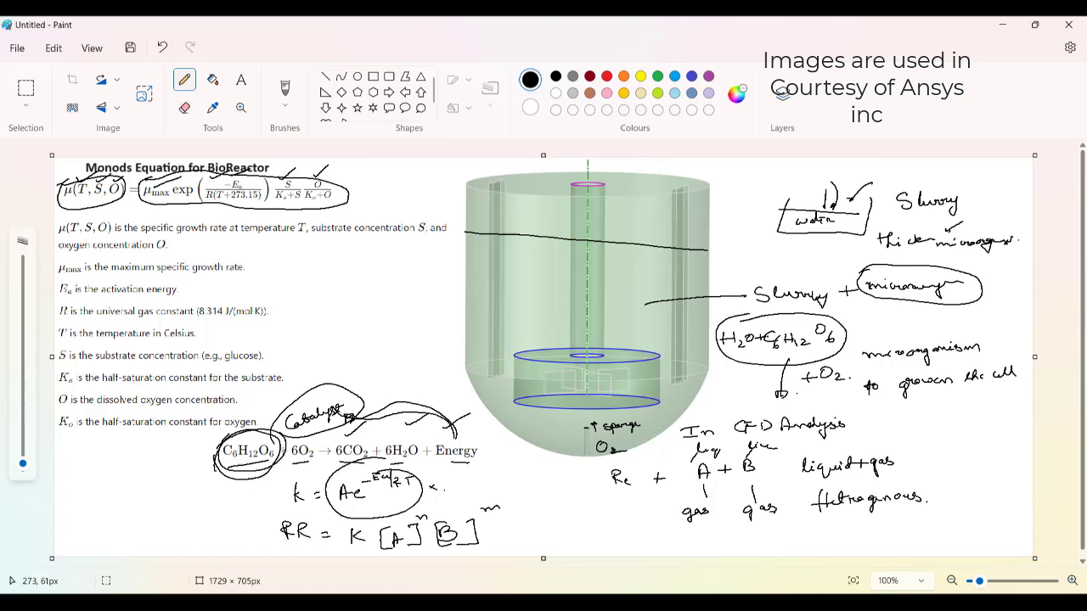
mouse_move(74, 257)
mouse_down()
mouse_move(81, 251)
mouse_move(76, 314)
mouse_up()
mouse_move(65, 354)
mouse_down()
mouse_move(73, 342)
mouse_move(73, 365)
mouse_up()
- Bring up udf.c in Notepad++ and select the ks, co, C_T(c,t) and rate terms on lines 16–20
click(543, 544)
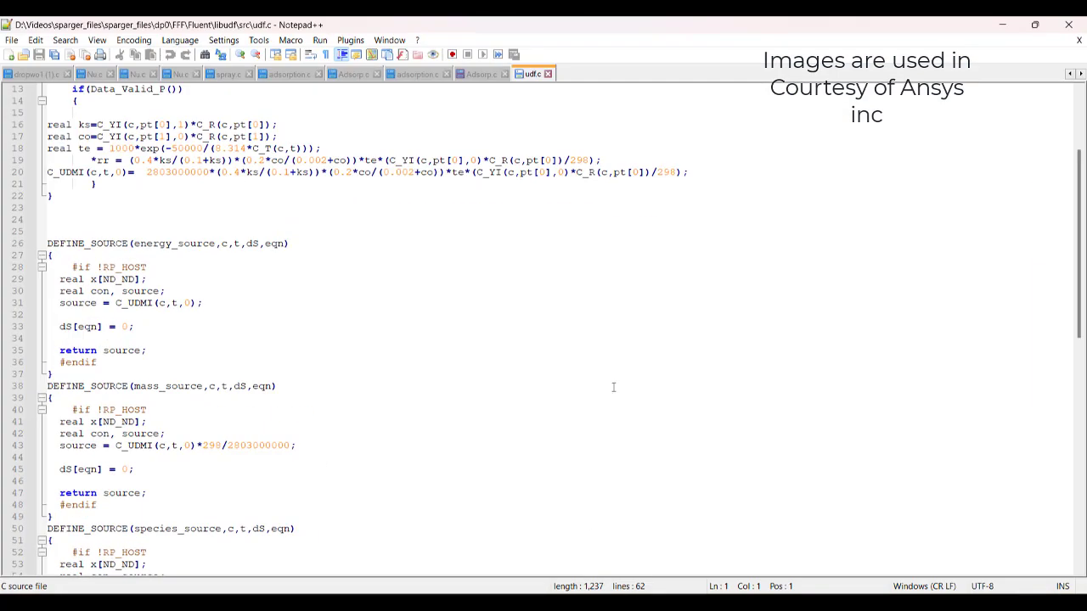
scroll(308, 327, up, 3)
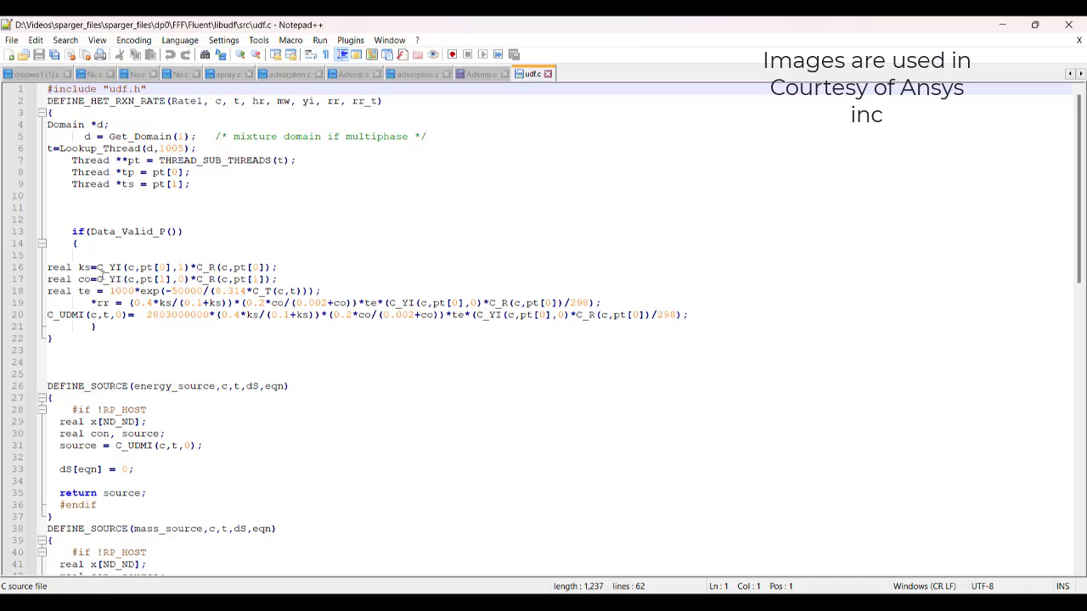
drag(96, 267, 190, 267)
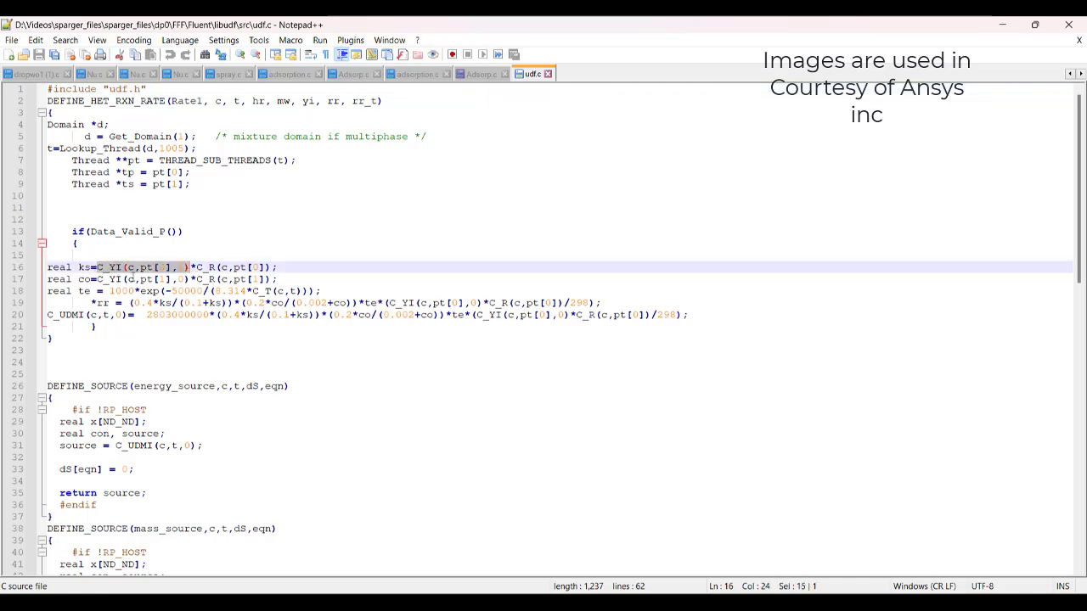
drag(98, 279, 190, 279)
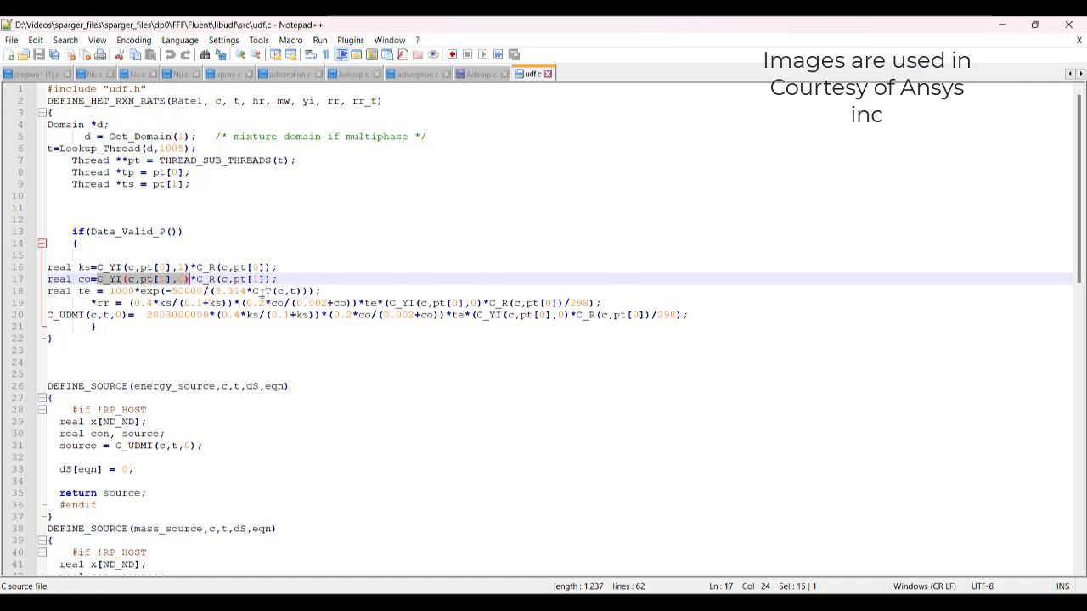
drag(252, 291, 303, 285)
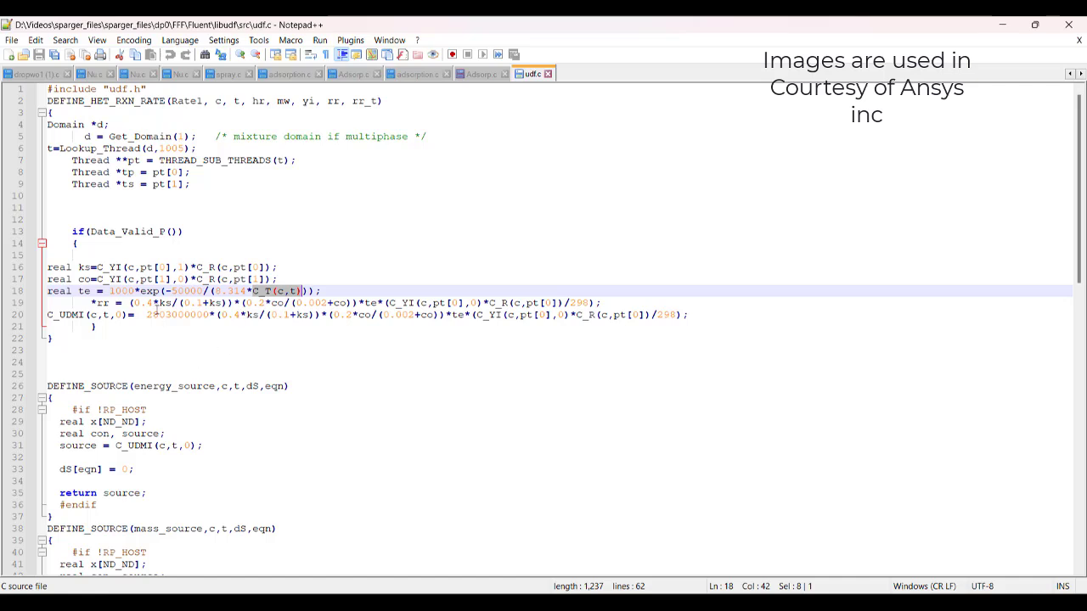
drag(146, 315, 216, 315)
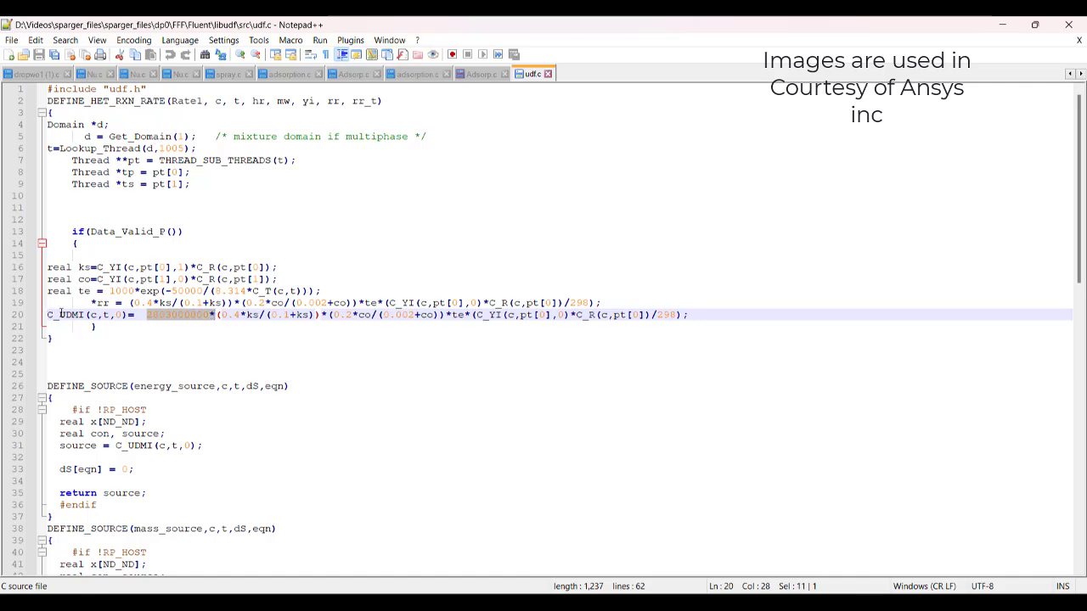
drag(48, 315, 200, 303)
scroll(138, 326, down, 4)
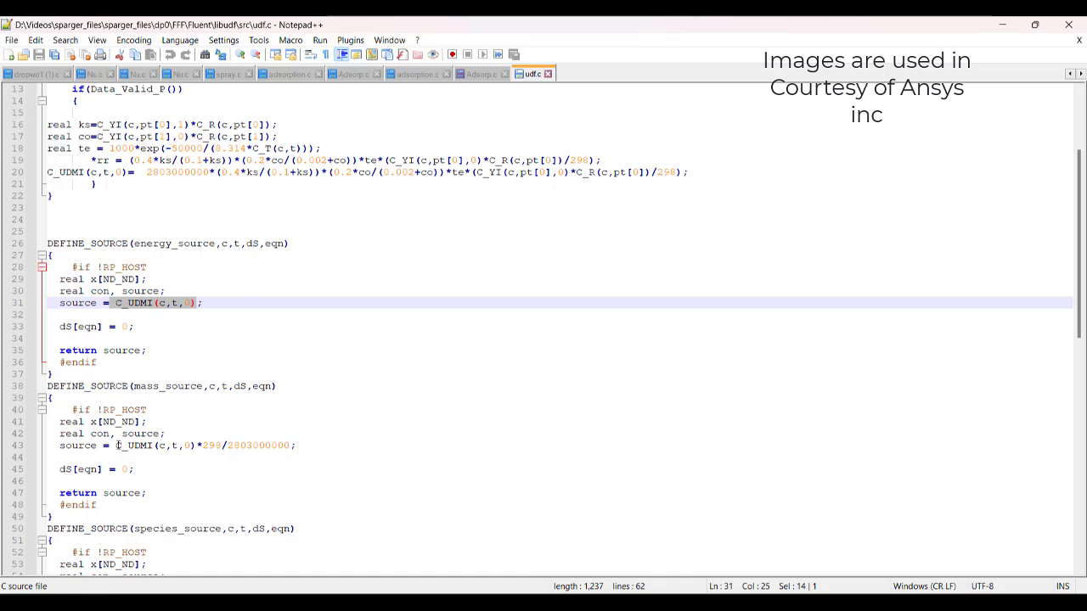
drag(117, 445, 206, 445)
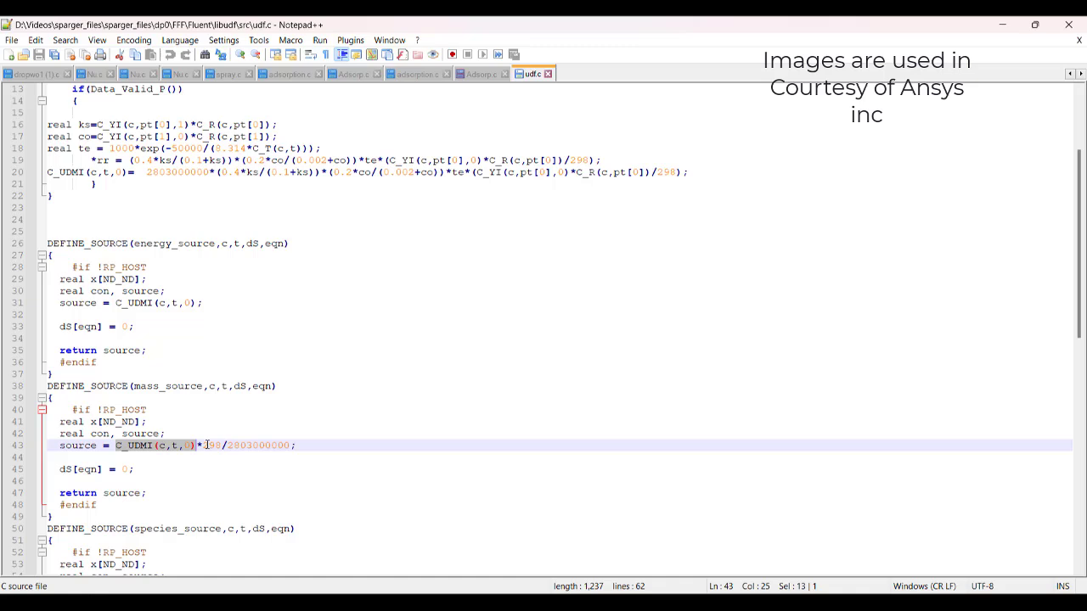
double_click(212, 445)
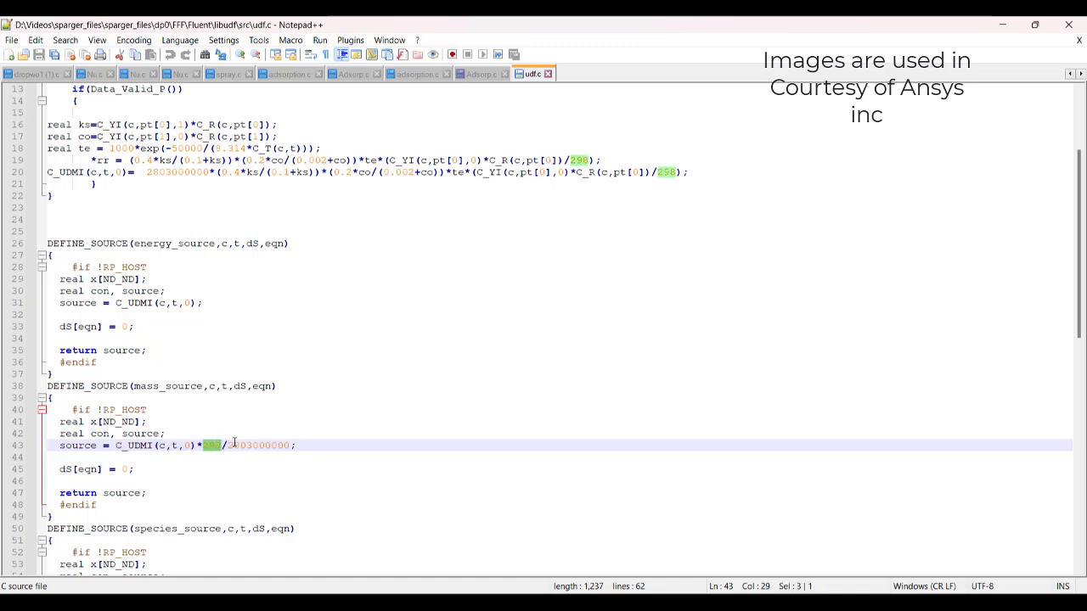
drag(228, 445, 293, 446)
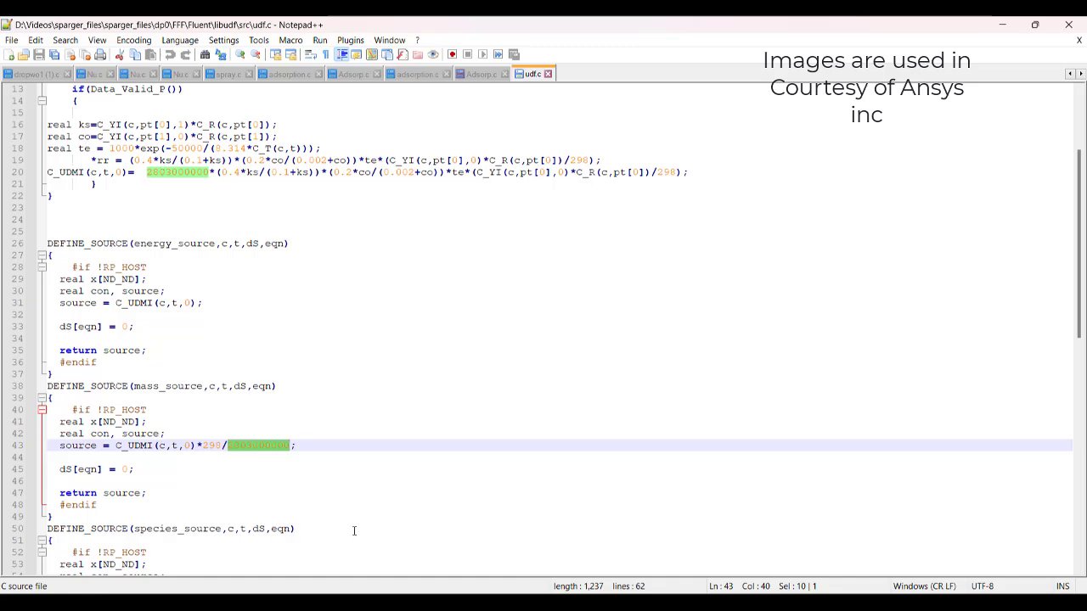
scroll(236, 454, down, 2)
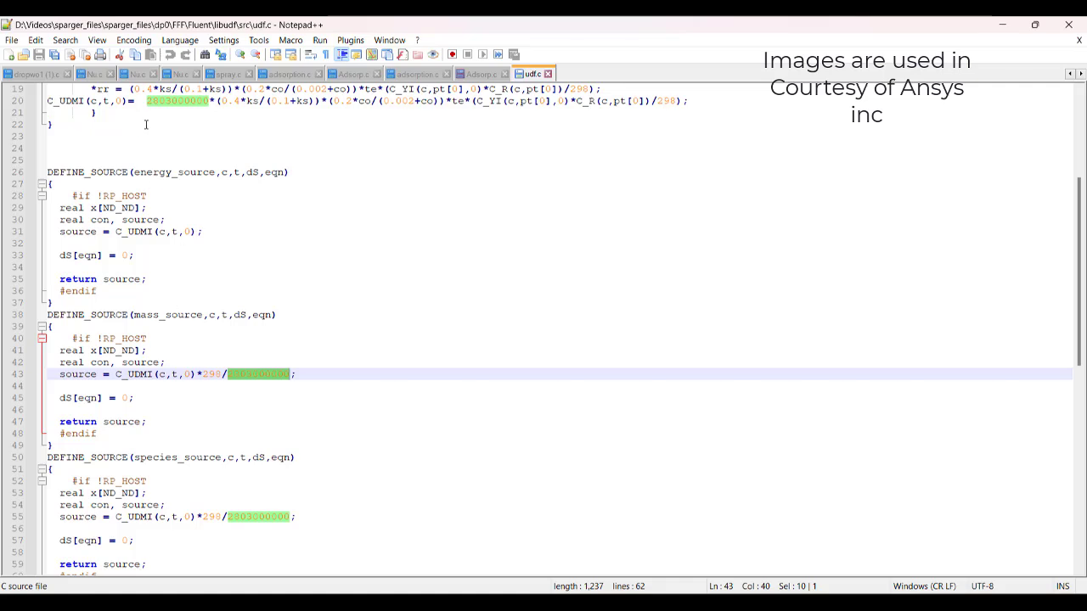
scroll(149, 178, up, 4)
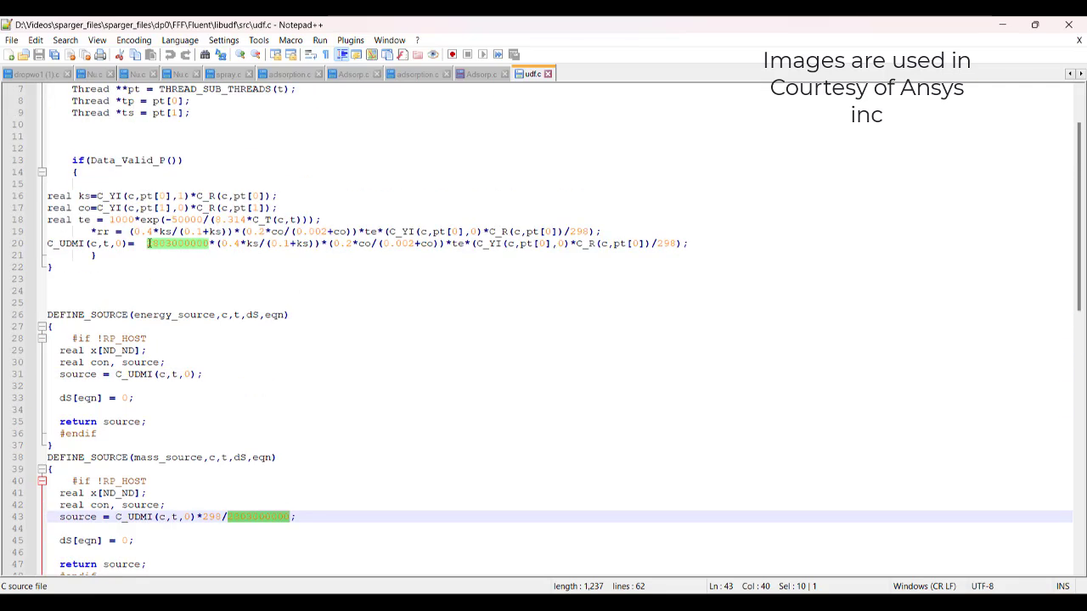
click(147, 244)
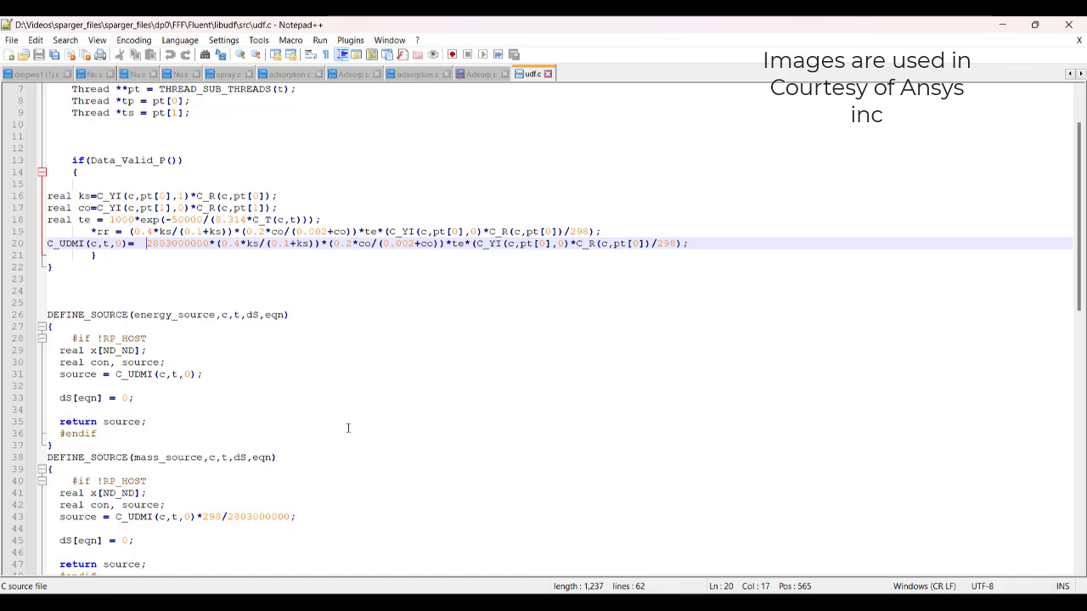
scroll(346, 429, down, 2)
double_click(211, 445)
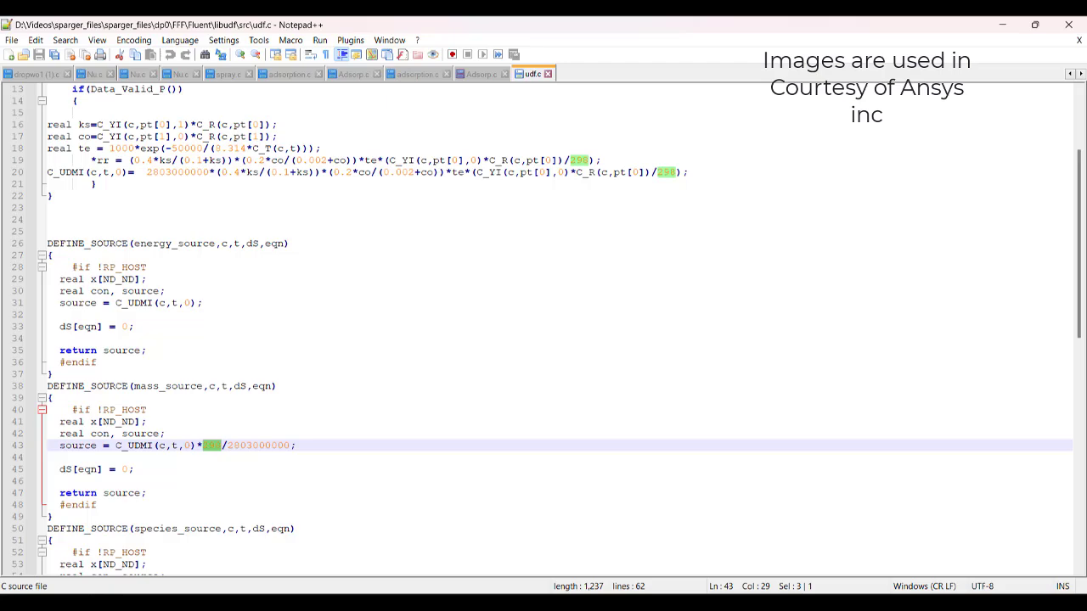
- Return to the Fluent case's General page and rotate the mesh to view it from above
click(569, 509)
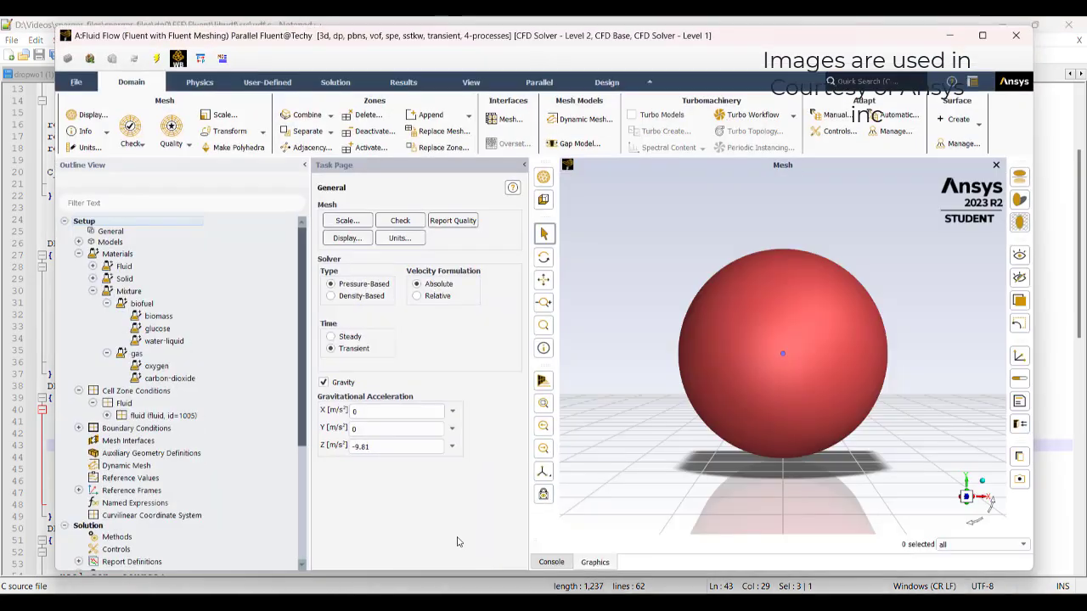
click(119, 236)
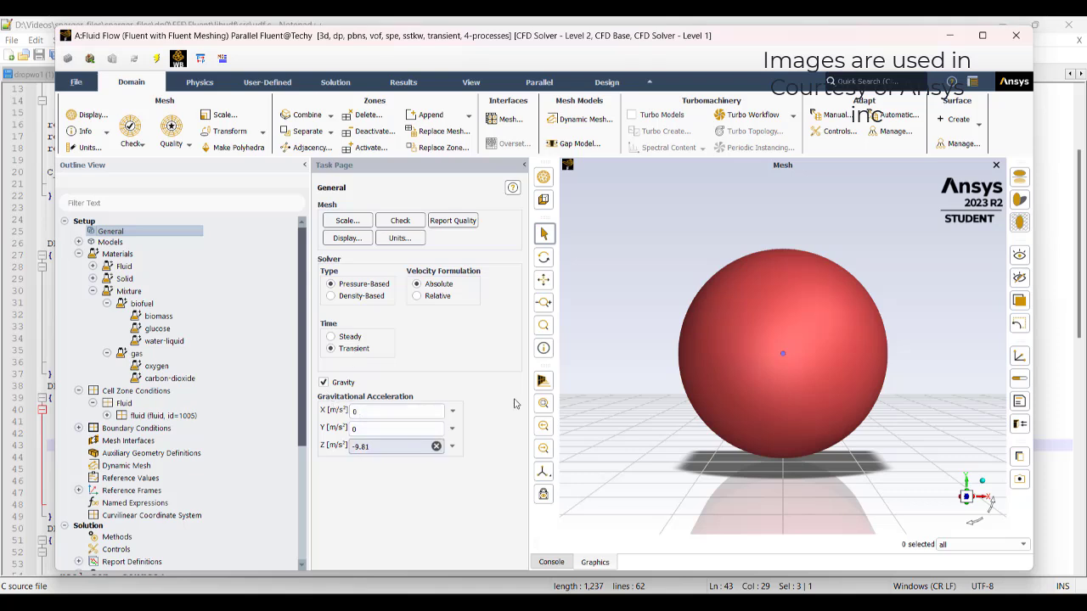
drag(658, 293, 737, 360)
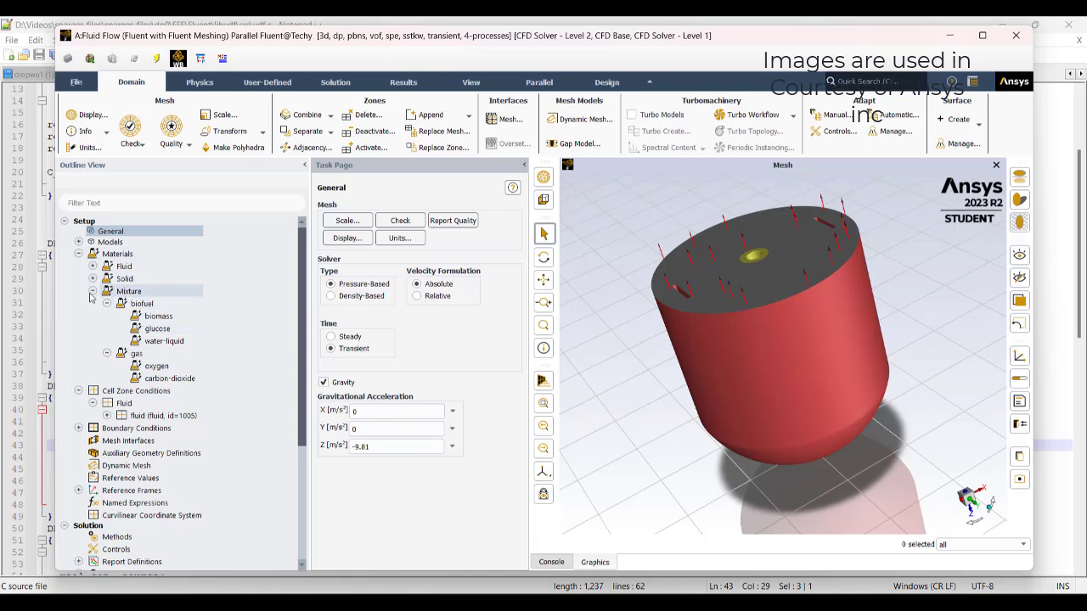
- Inspect the biofuel mixture's biomass, water-liquid and glucose species and the gas mixture's carbon dioxide
click(141, 304)
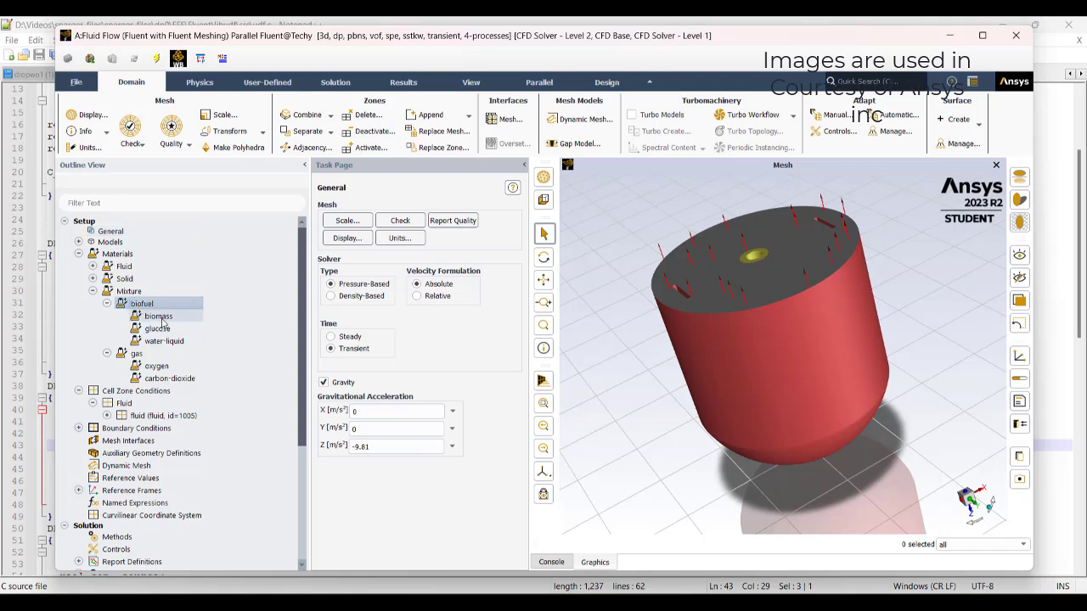
click(161, 319)
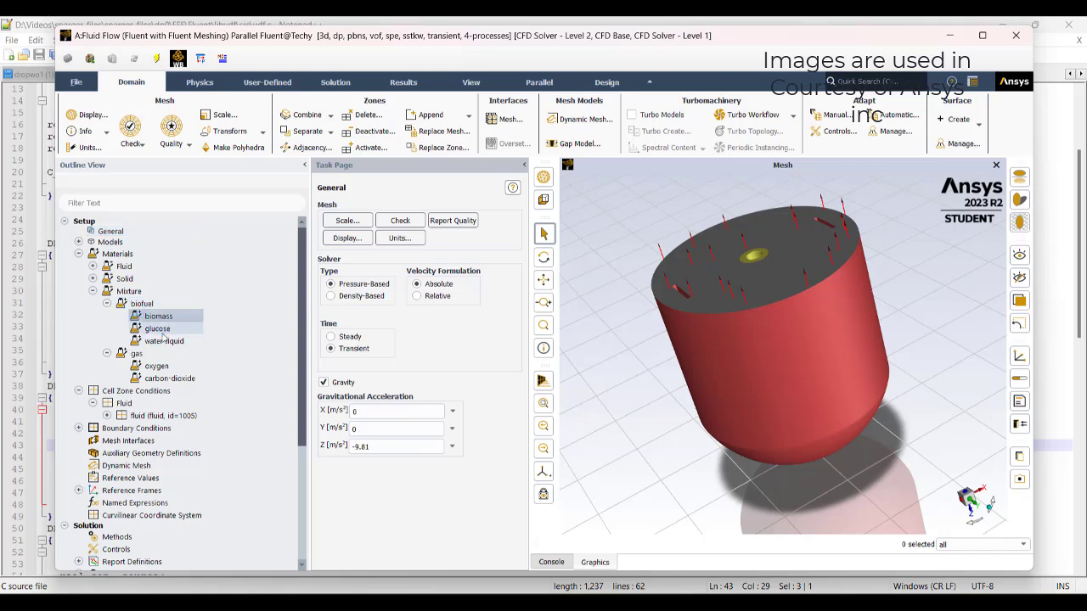
click(158, 329)
click(163, 342)
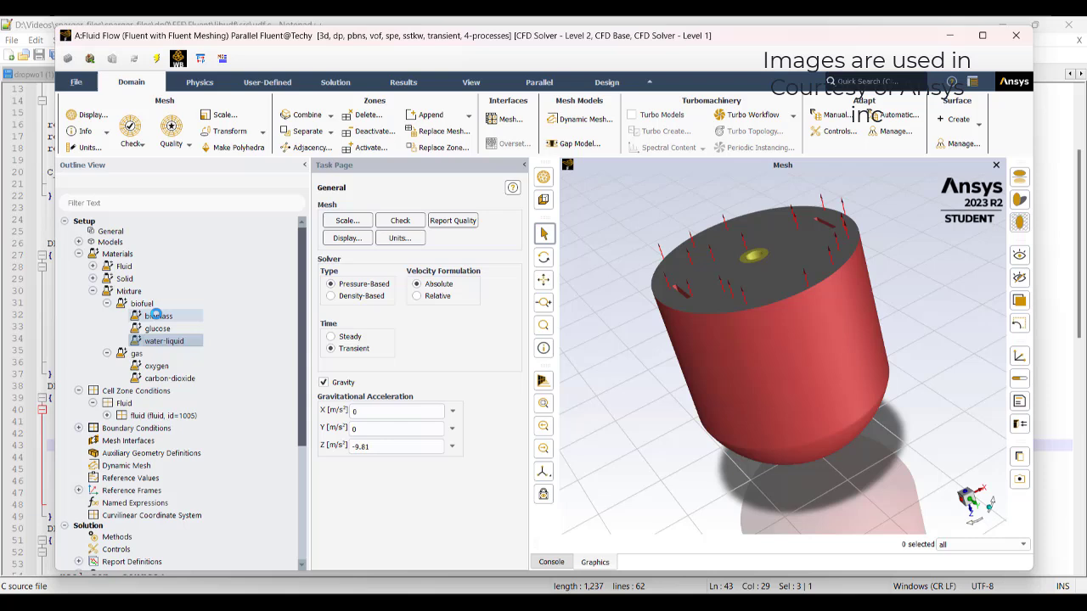
click(158, 316)
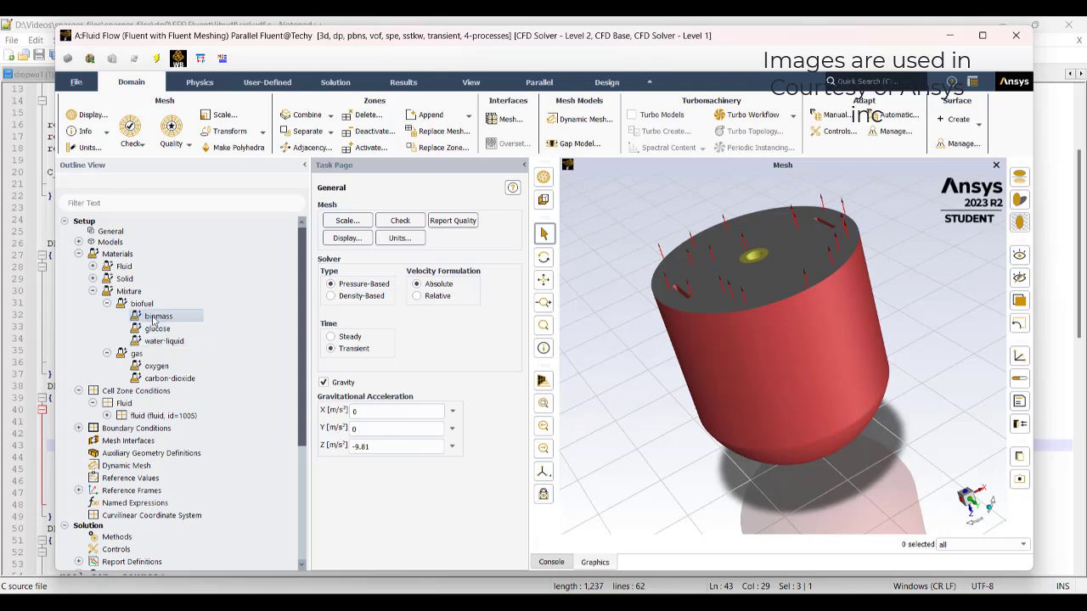
click(157, 328)
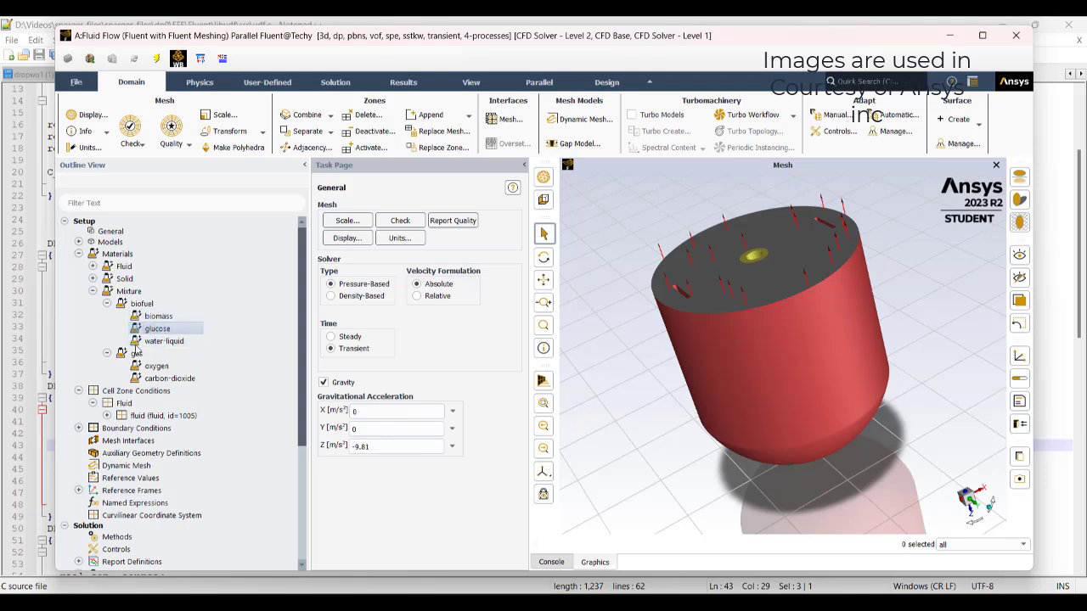
click(146, 354)
click(166, 377)
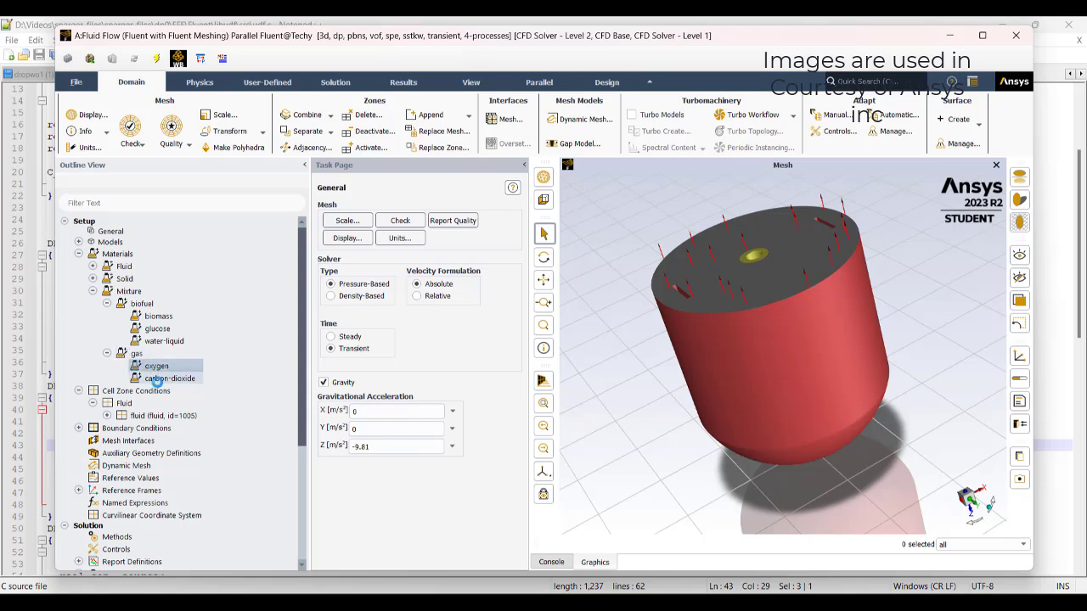
- Review species transport and multiphase phases, then open biomass properties (density 700, Cp 1700)
click(78, 242)
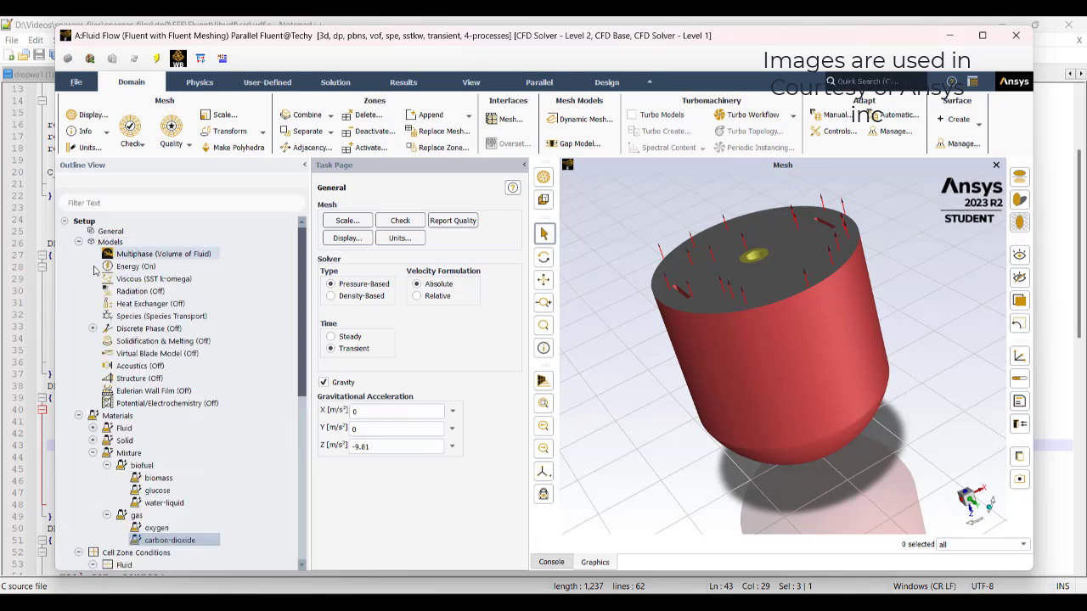
double_click(146, 317)
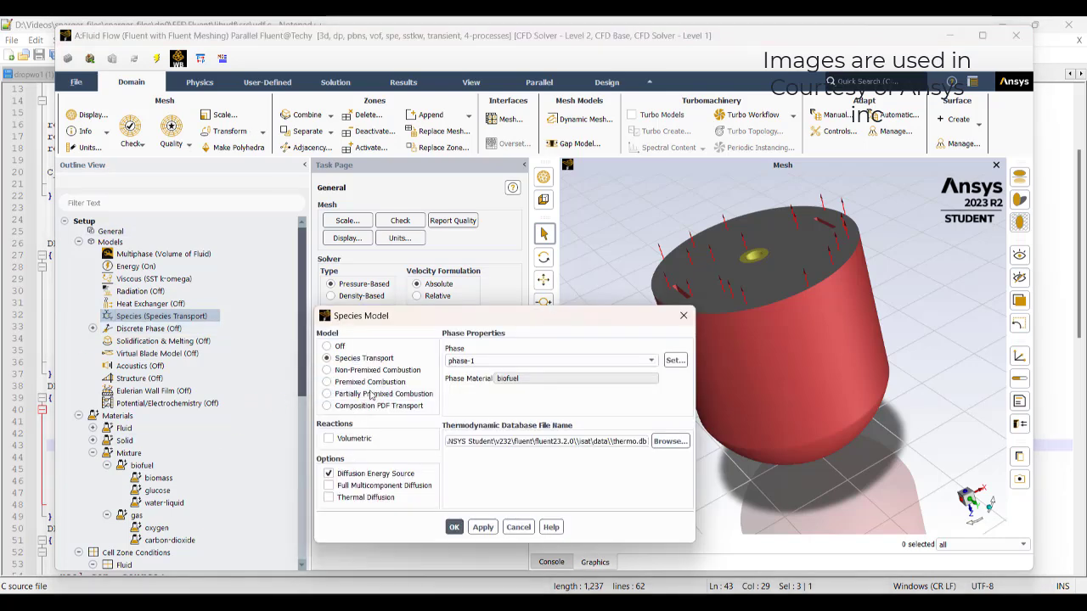
click(683, 326)
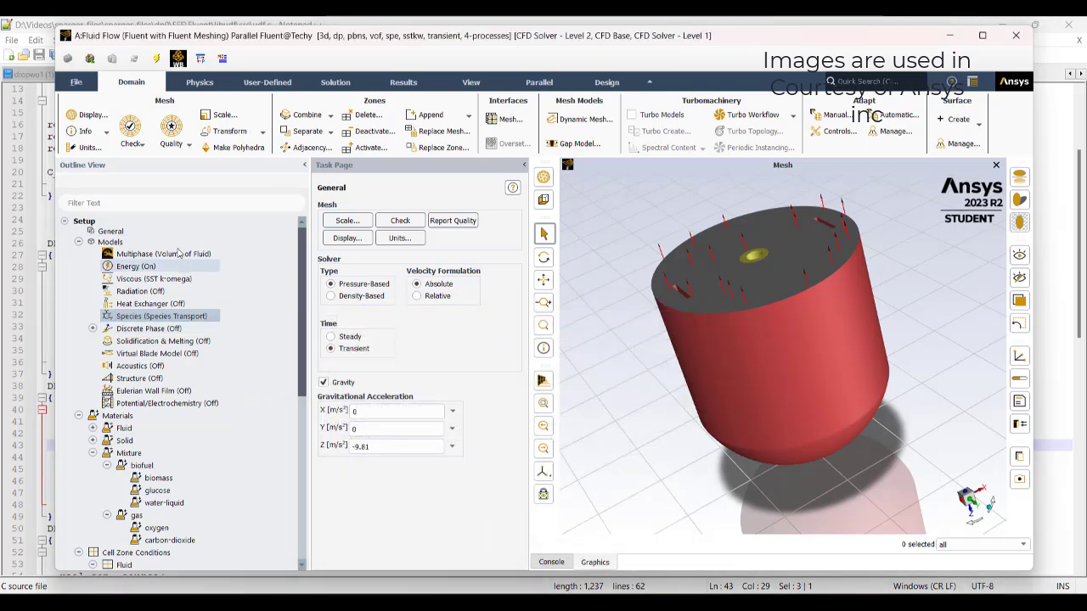
double_click(153, 254)
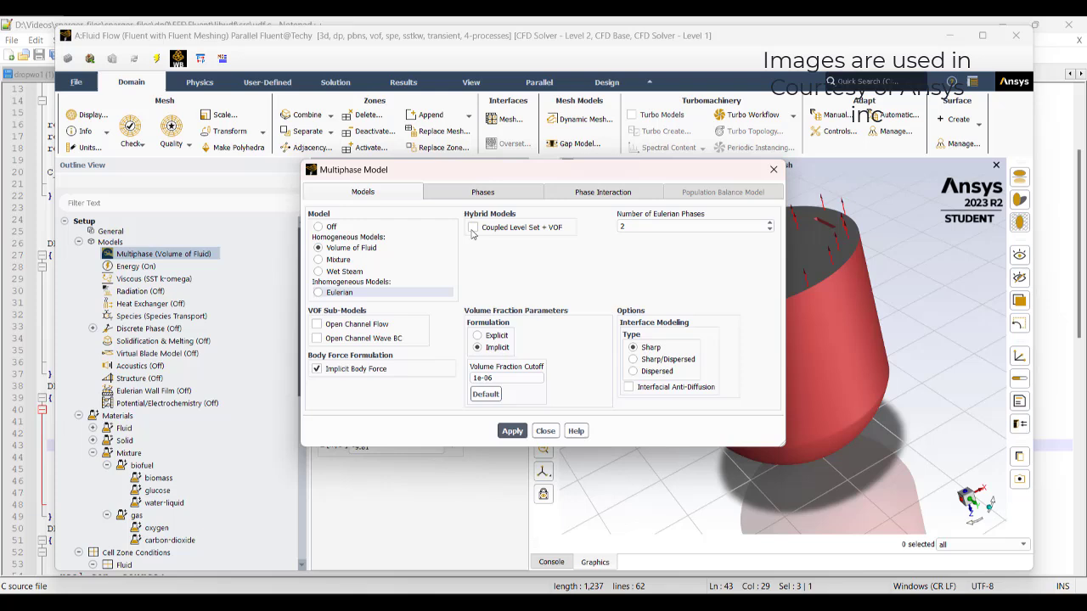
click(483, 192)
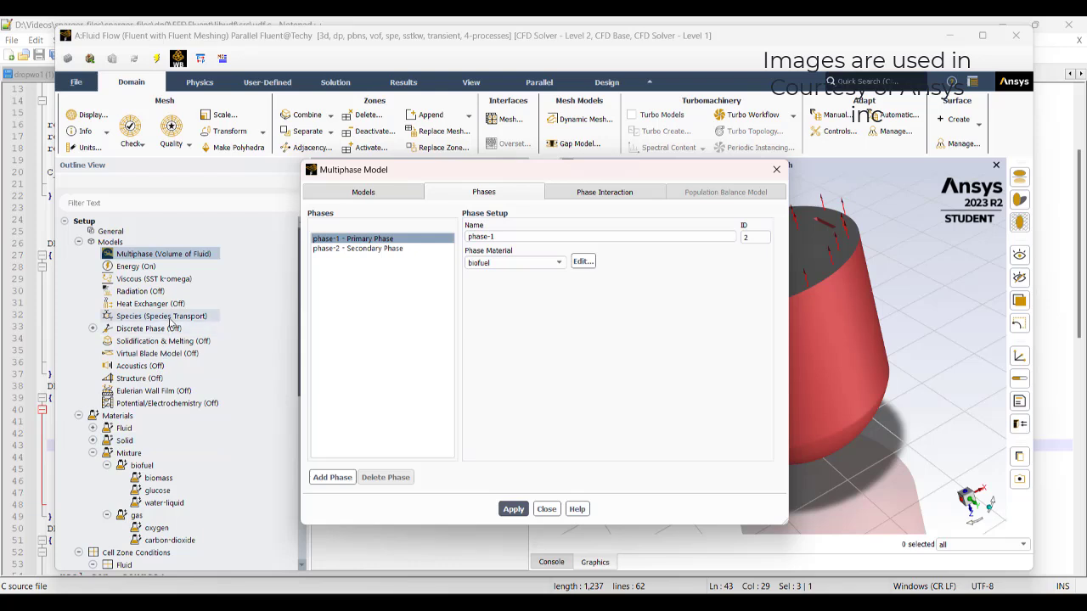
click(140, 466)
double_click(156, 478)
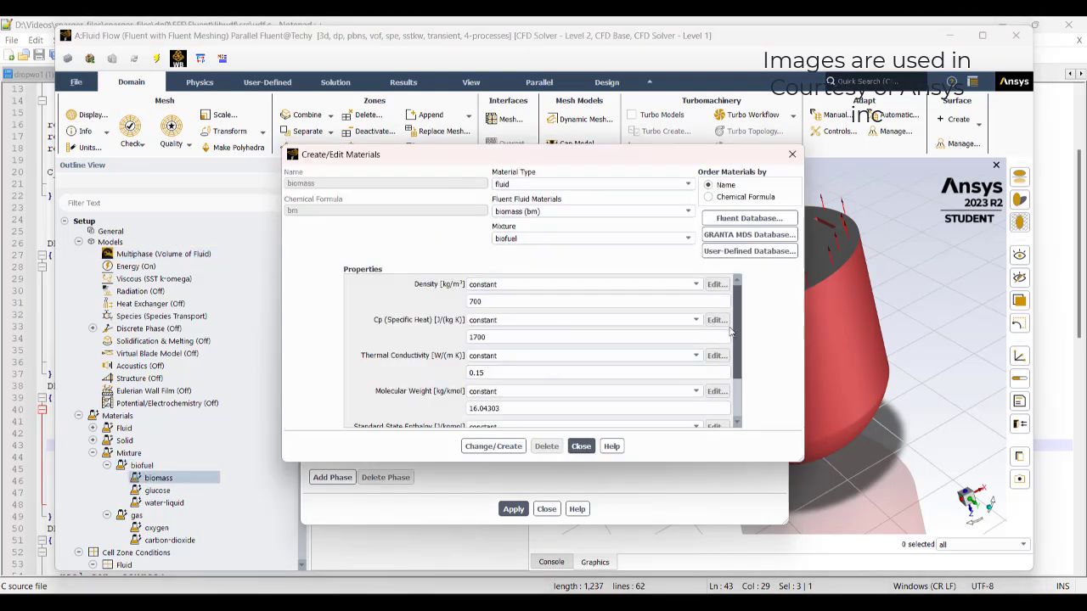
- Close the biomass properties, then inspect the glucose and water-liquid material properties in turn
scroll(728, 373, down, 2)
scroll(716, 361, up, 3)
click(792, 154)
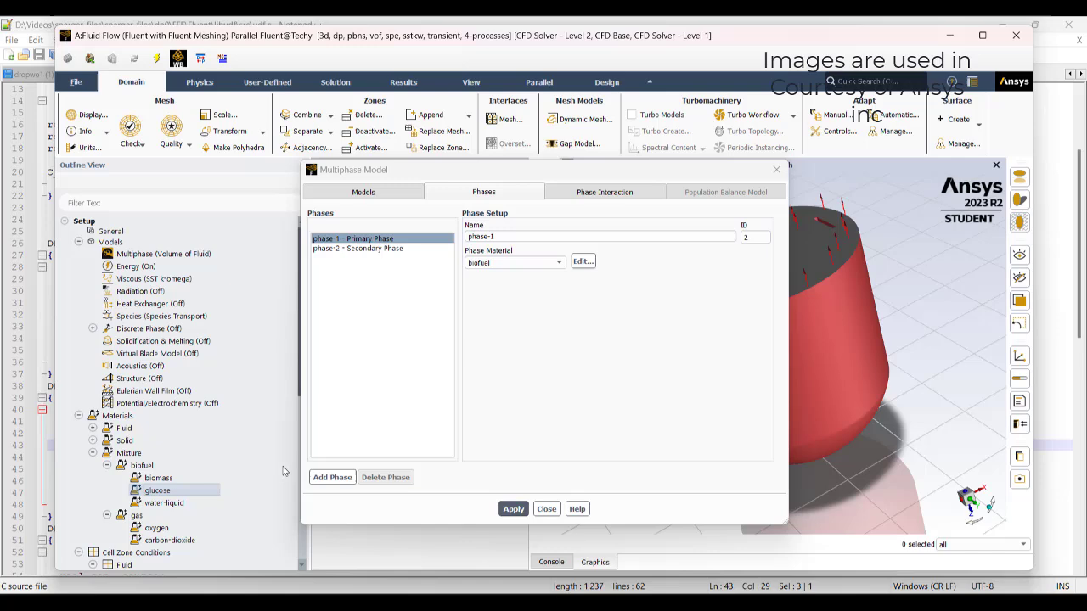
double_click(157, 491)
scroll(662, 315, down, 3)
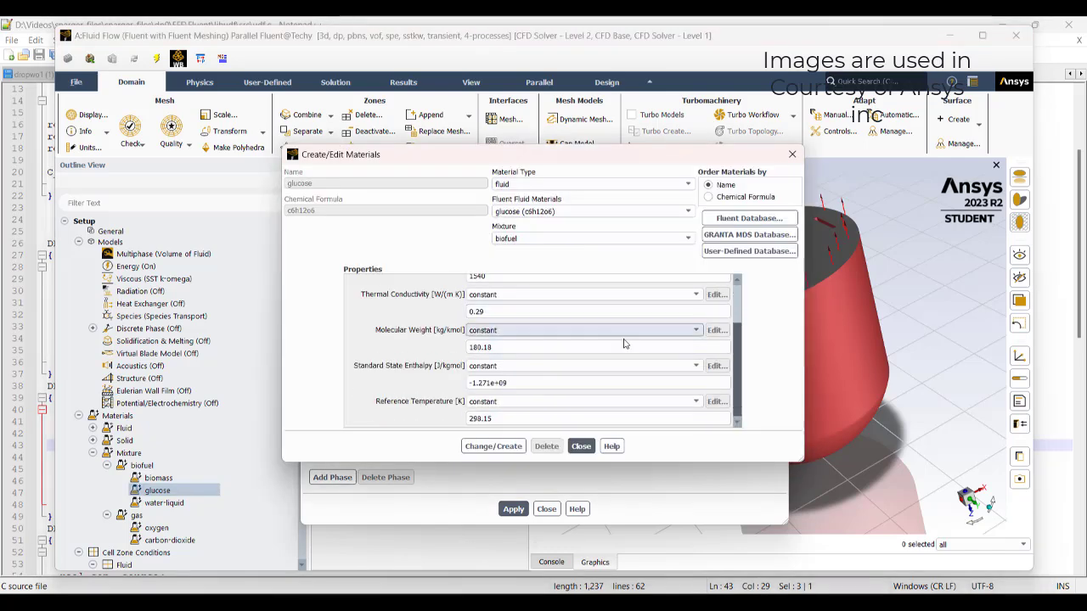
click(790, 156)
double_click(164, 503)
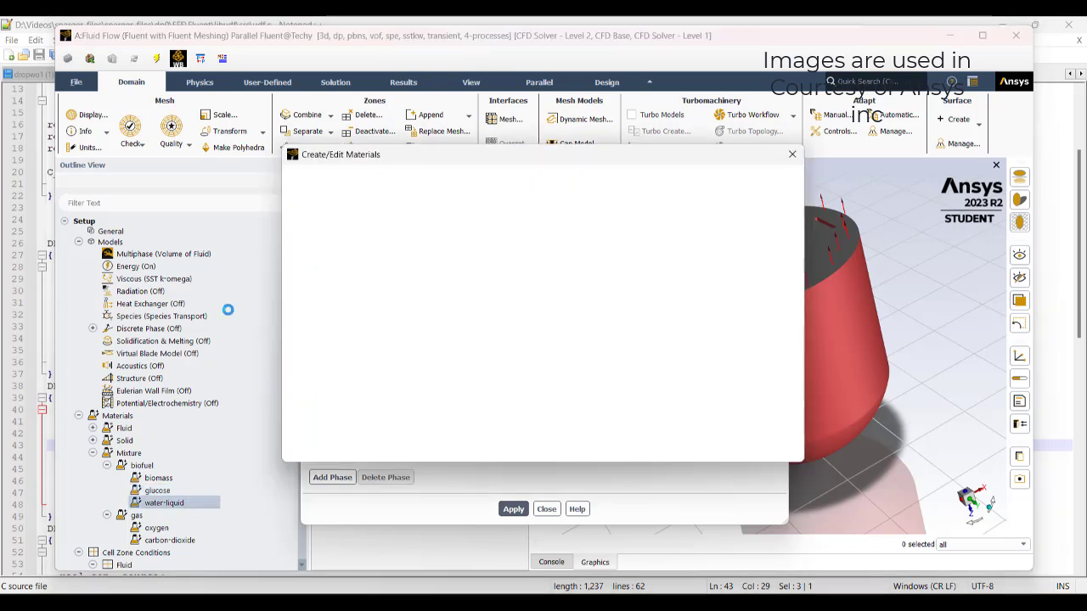
scroll(604, 368, up, 3)
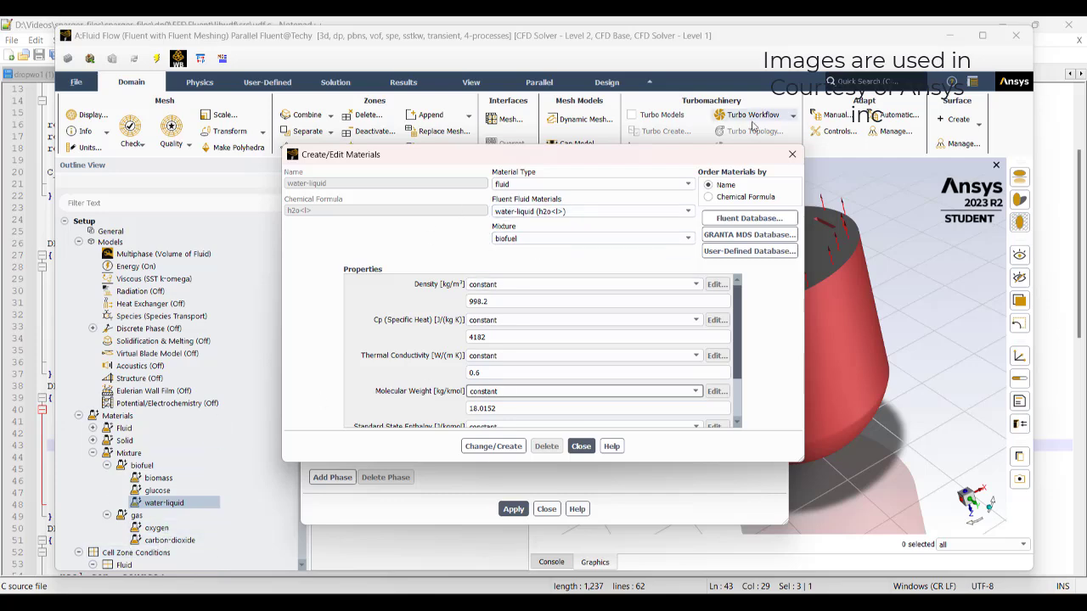
click(792, 154)
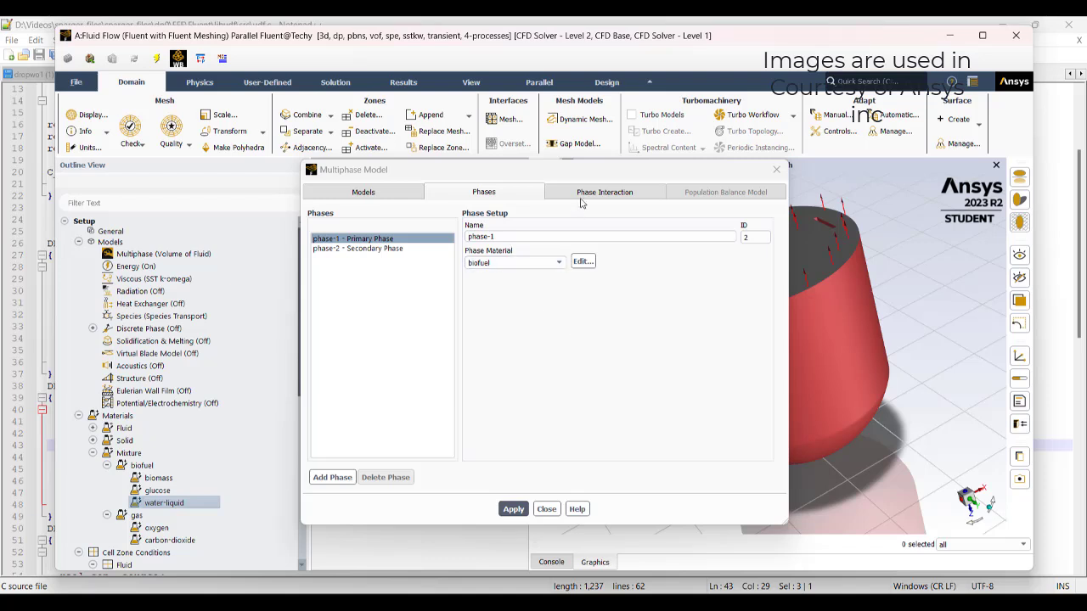
- Check that phase-2's net-reaction-1 uses the Rate1::libudf rate function, then close Multiphase Model
click(382, 248)
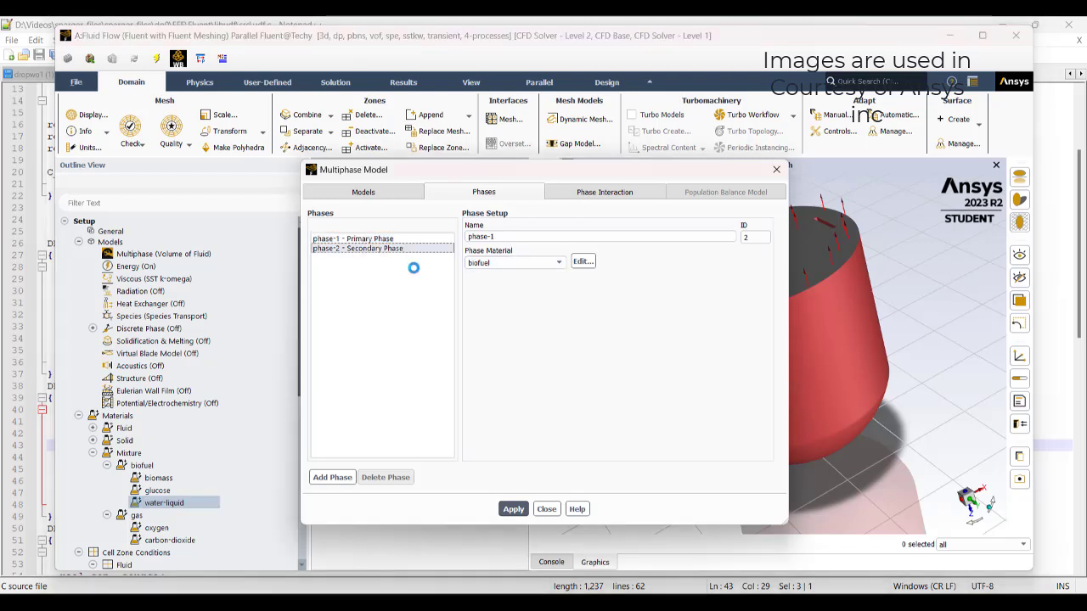
click(605, 193)
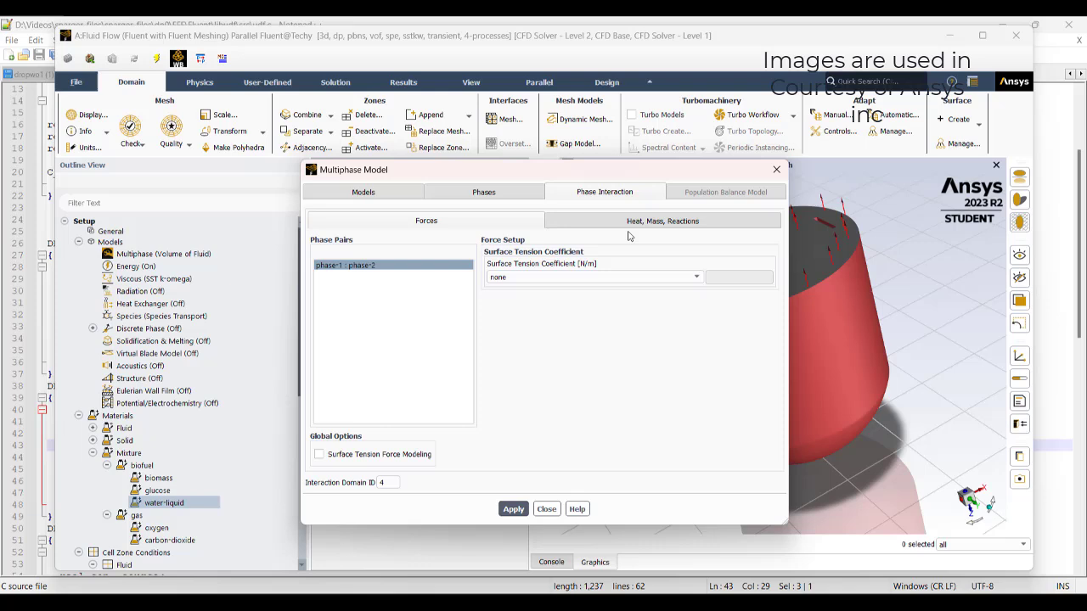
click(645, 221)
click(653, 243)
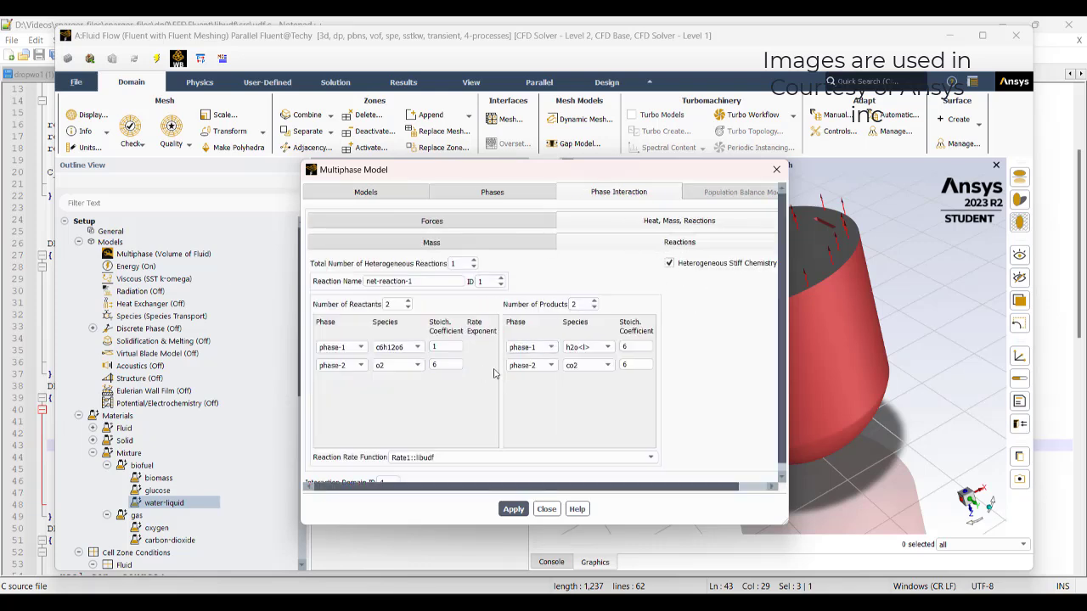
scroll(494, 373, down, 1)
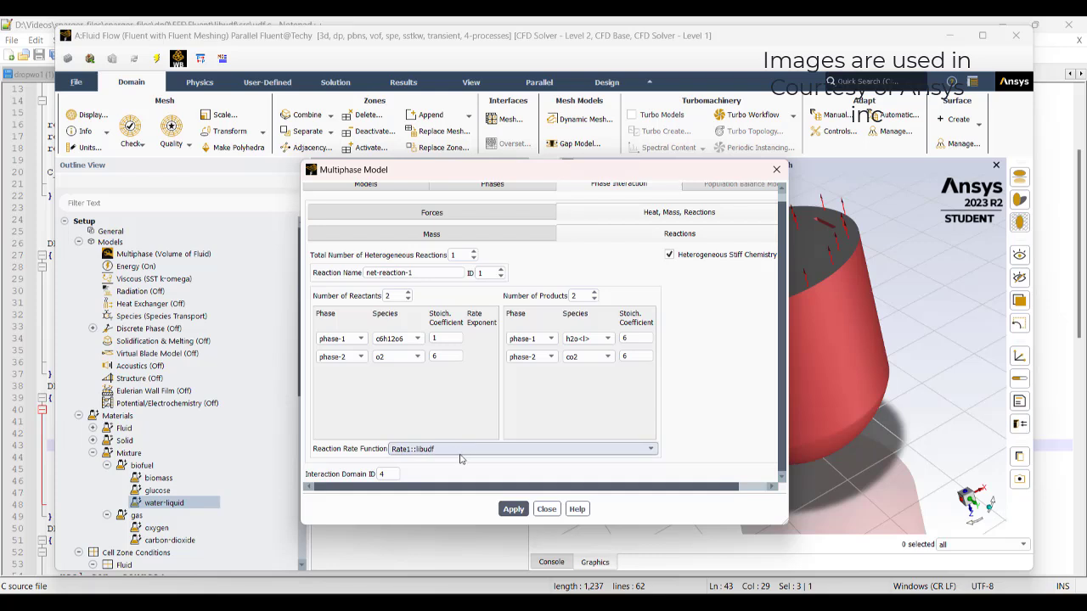
click(441, 449)
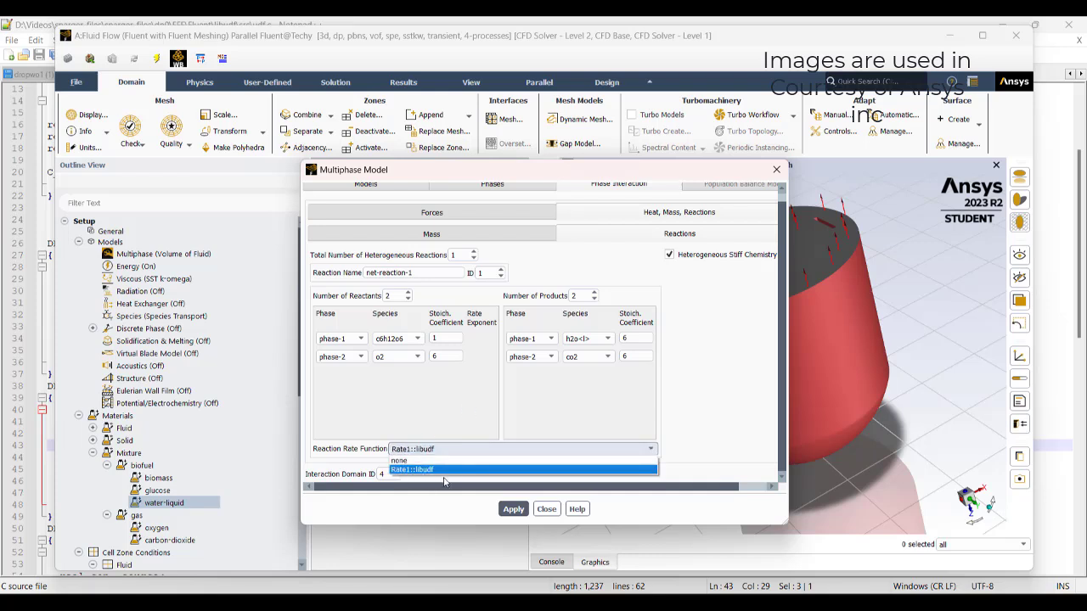
click(546, 509)
- Assign fluid phase-1 a mass source of mass_source::libudf and a bm source of species_source::libudf
scroll(153, 456, down, 4)
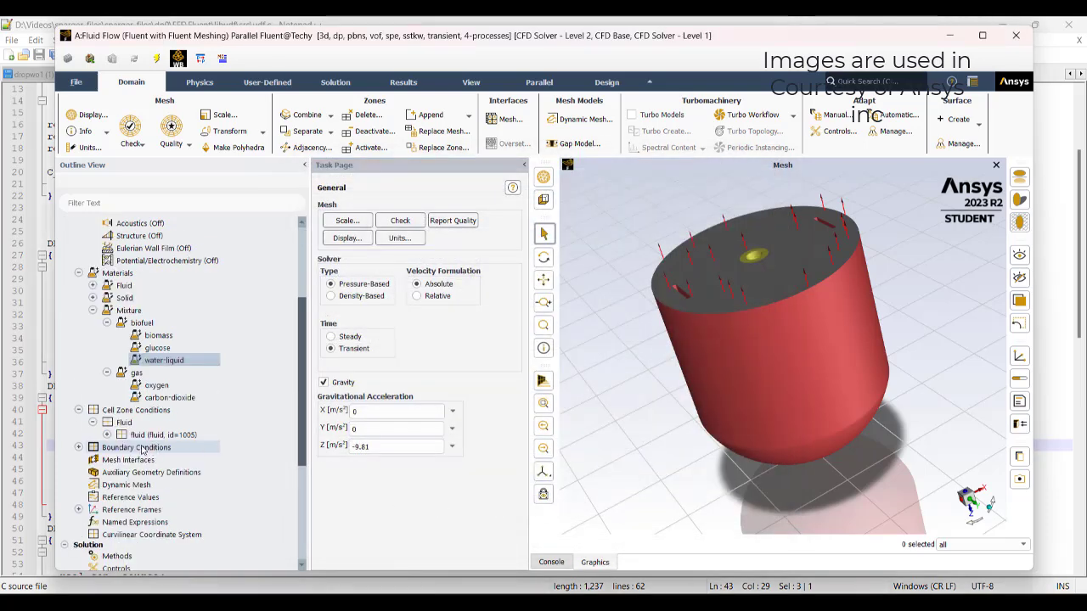
click(107, 435)
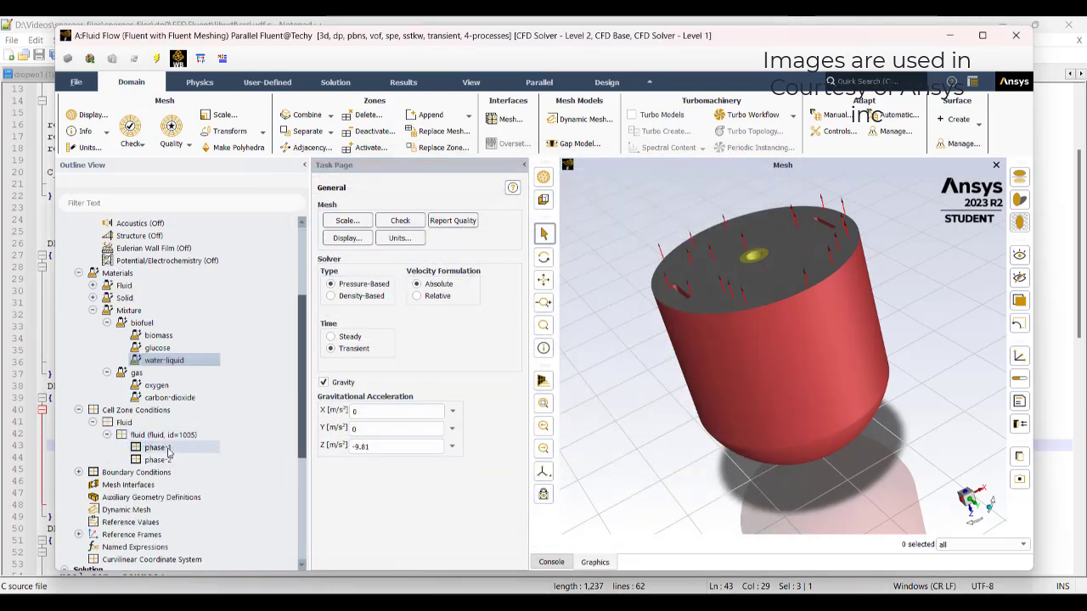
click(167, 452)
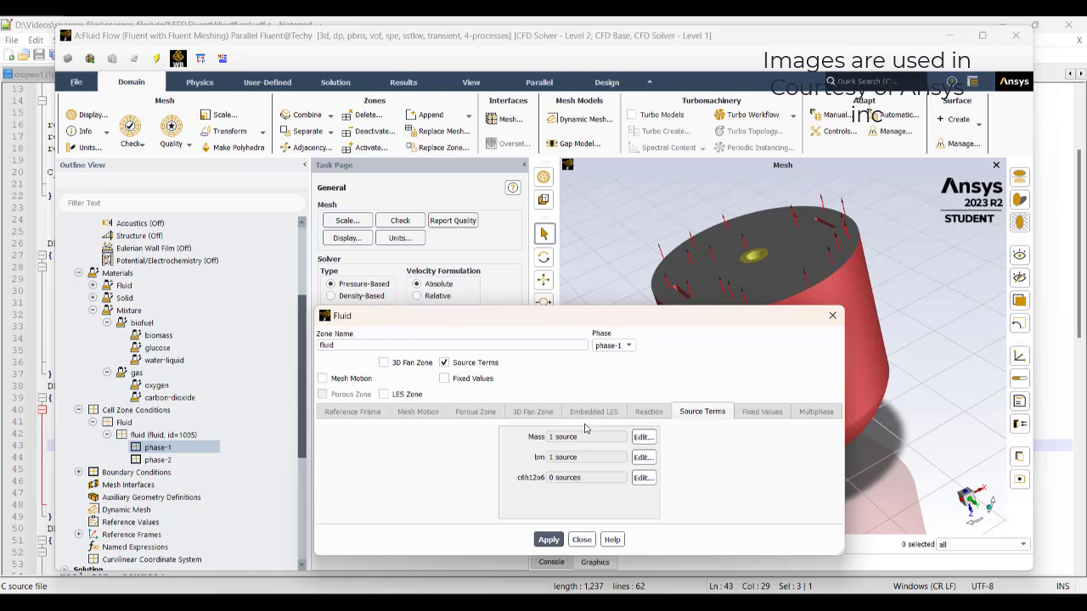
click(642, 436)
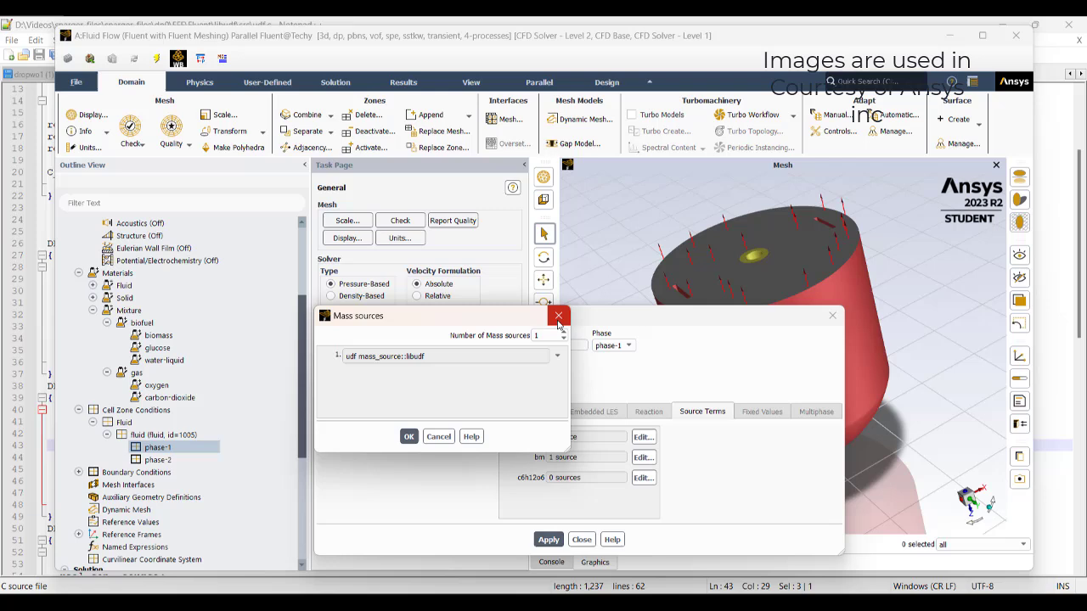
click(559, 318)
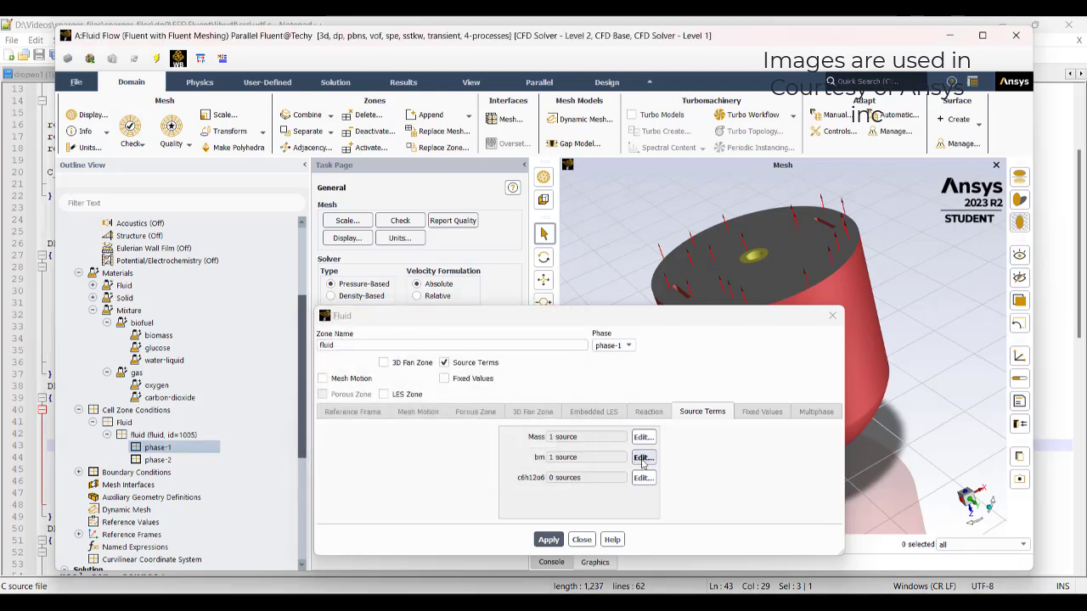
click(643, 459)
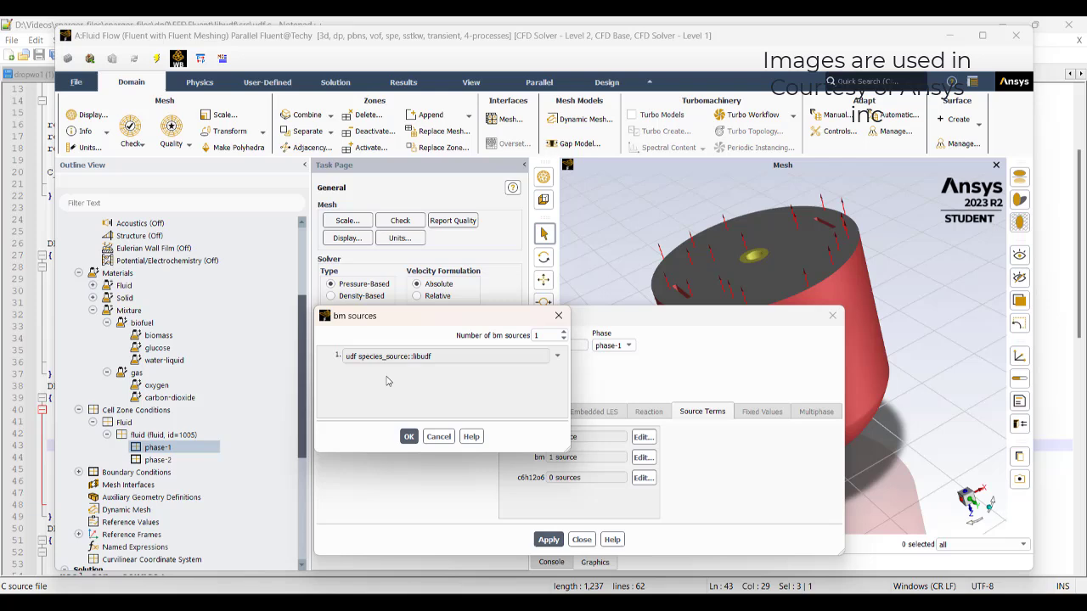
click(558, 316)
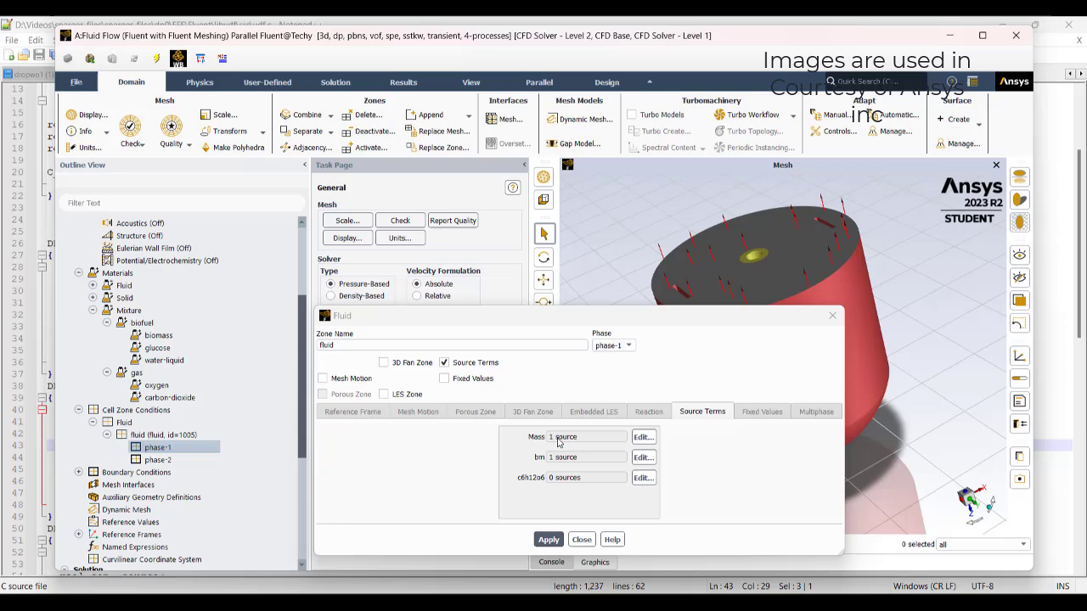
click(547, 540)
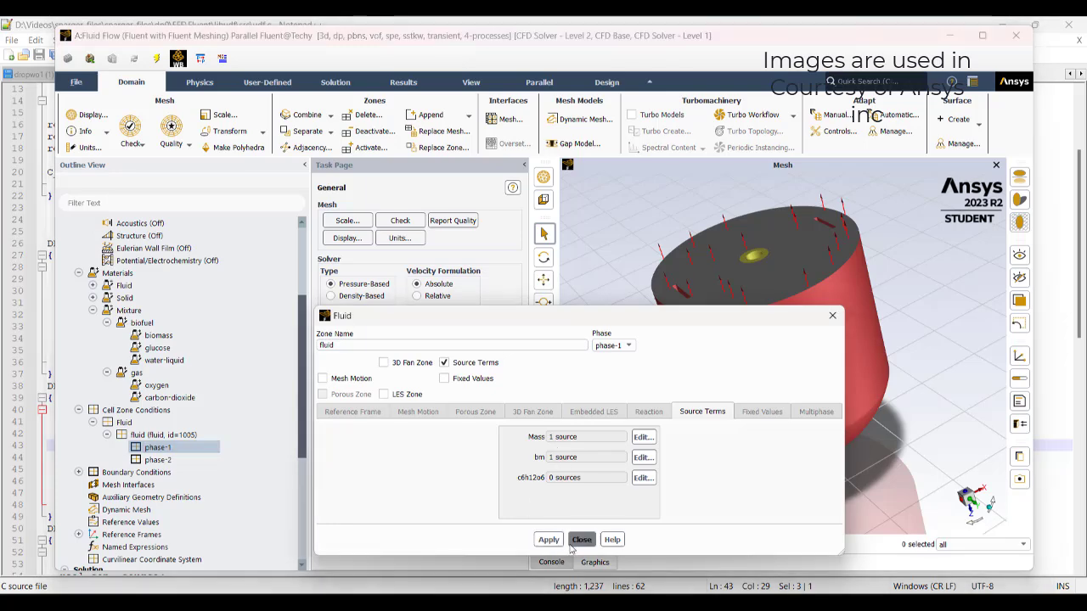
click(581, 540)
- Give spargerinlet phase-2 o2 fraction 1 and volume fraction 1, confirming 2 m/s and 350 K
click(78, 472)
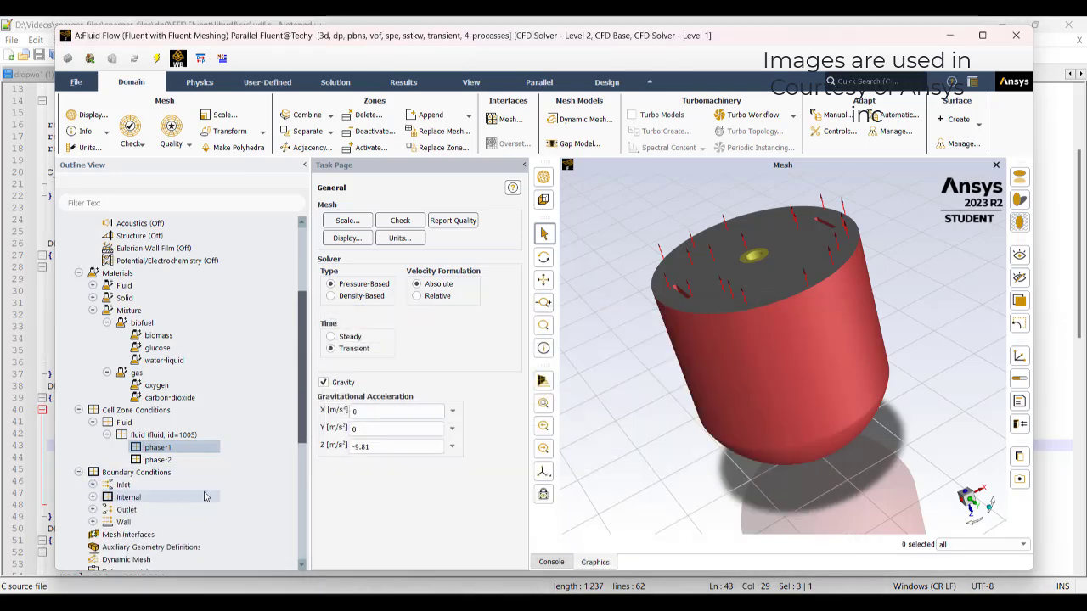
scroll(92, 365, down, 4)
click(92, 335)
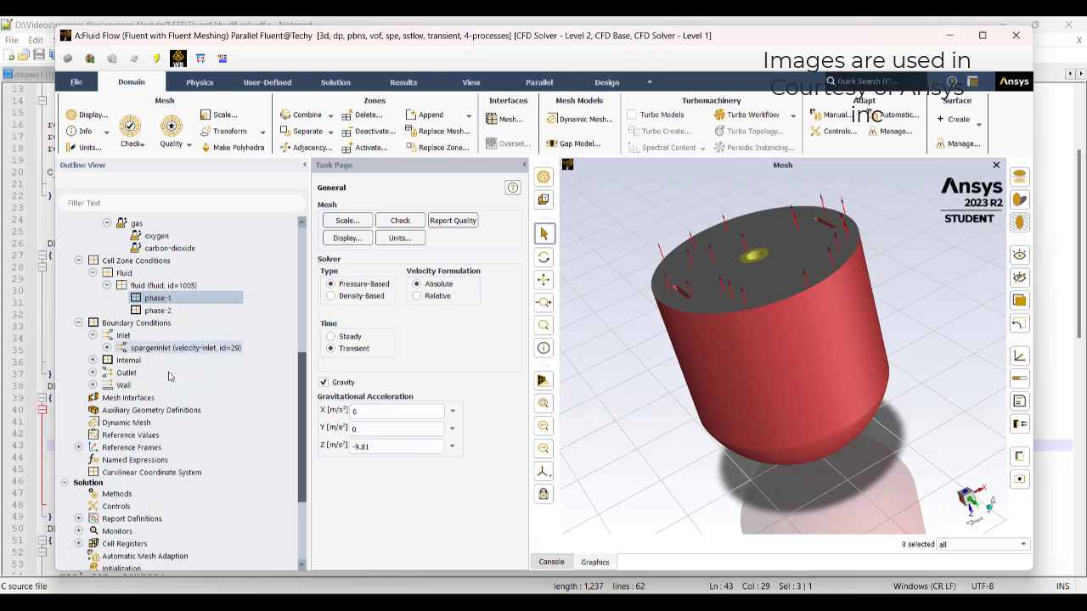
click(107, 348)
click(162, 374)
double_click(162, 377)
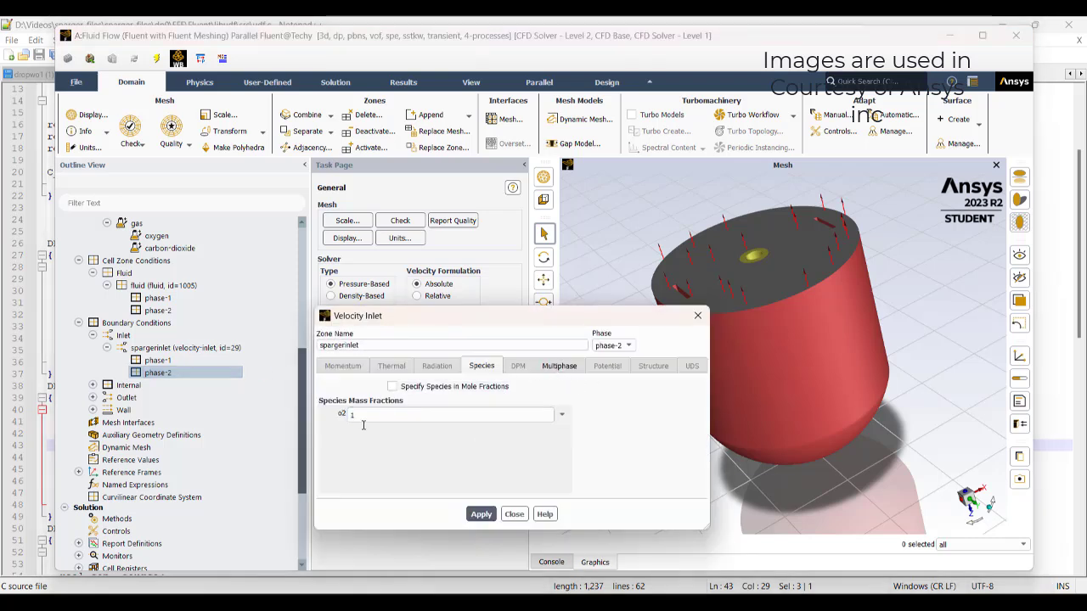
click(575, 372)
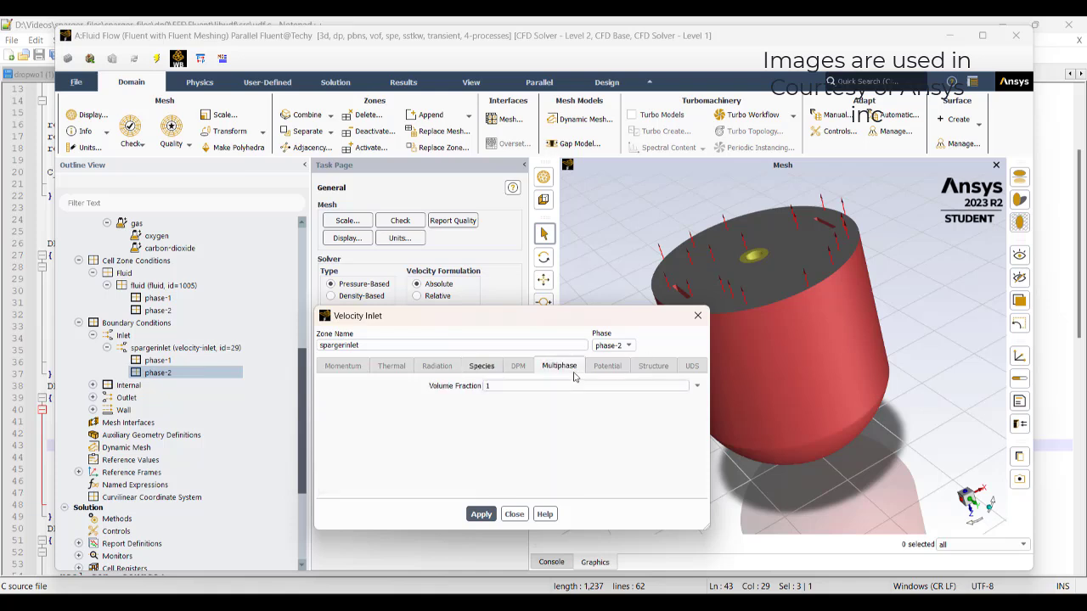
click(516, 516)
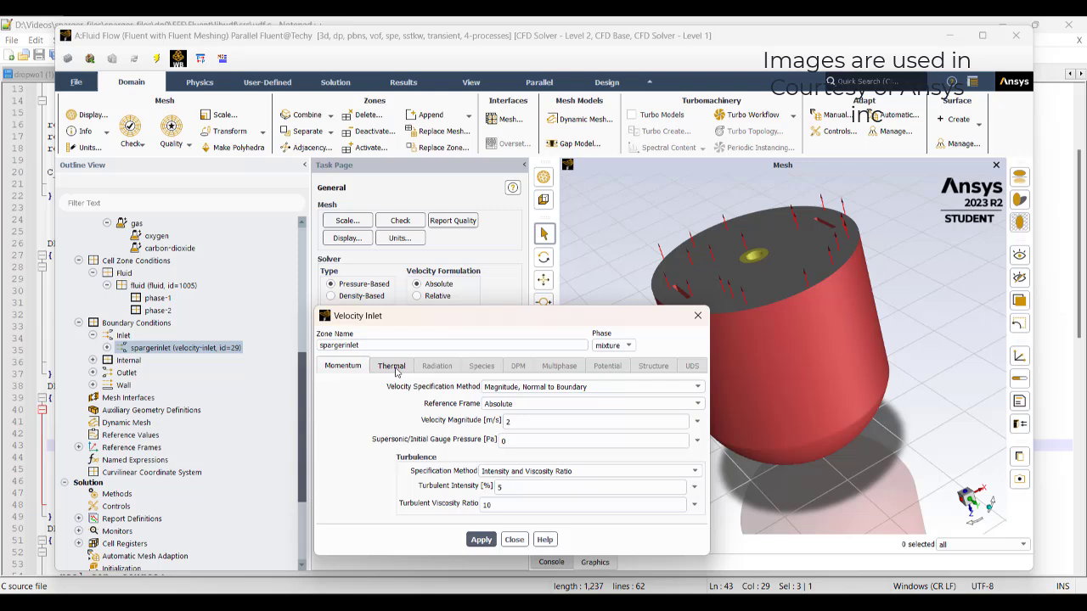
click(394, 367)
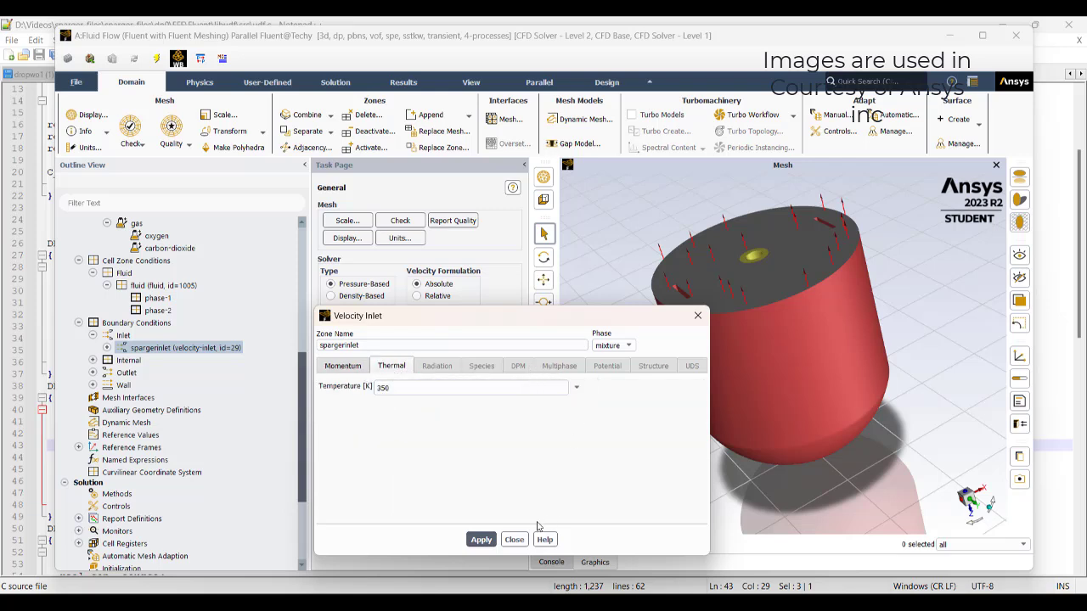
click(518, 539)
- Confirm degassing-outlet-fluid phase-2 has backflow volume fraction 1 and o2 backflow 0
click(93, 373)
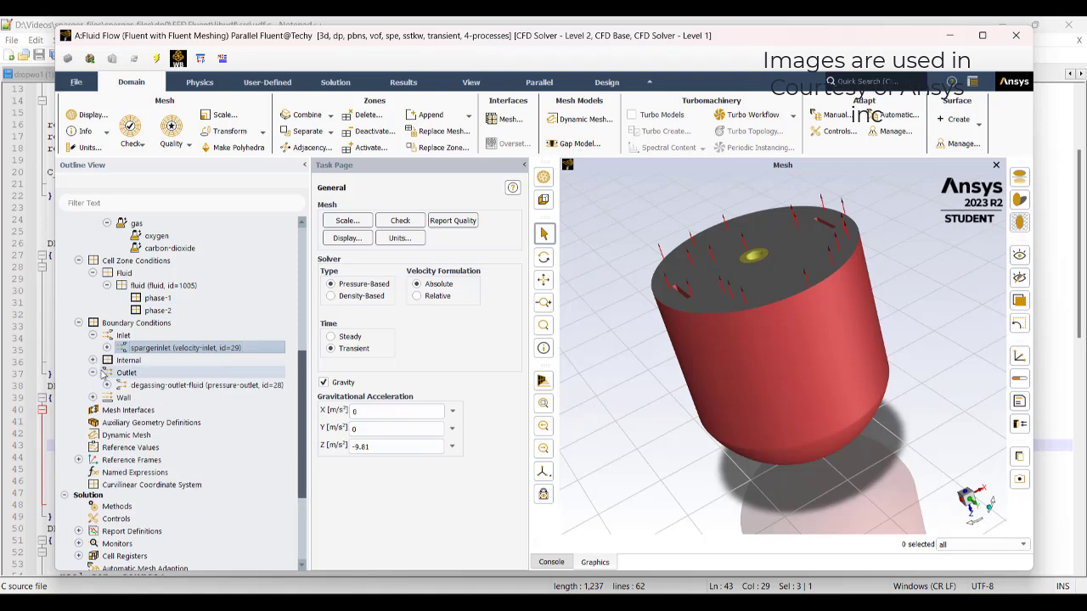
click(107, 385)
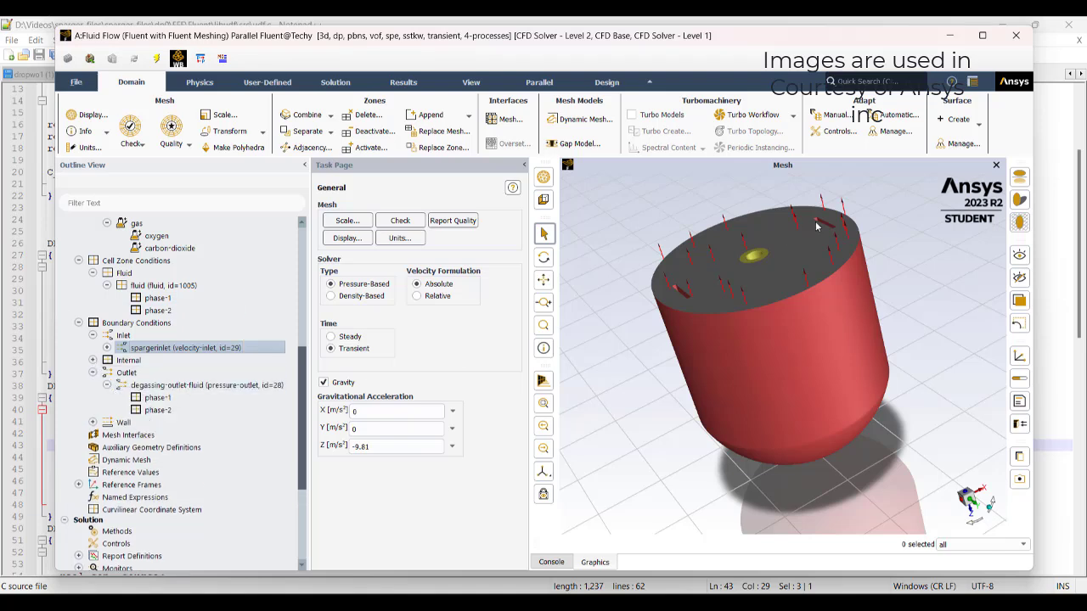
click(162, 410)
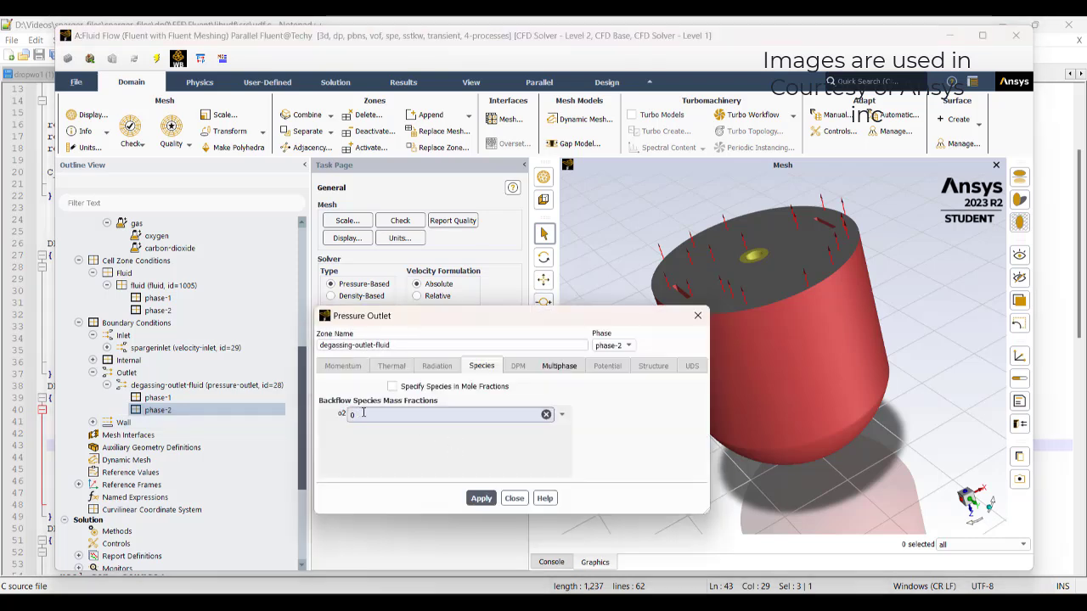
click(547, 372)
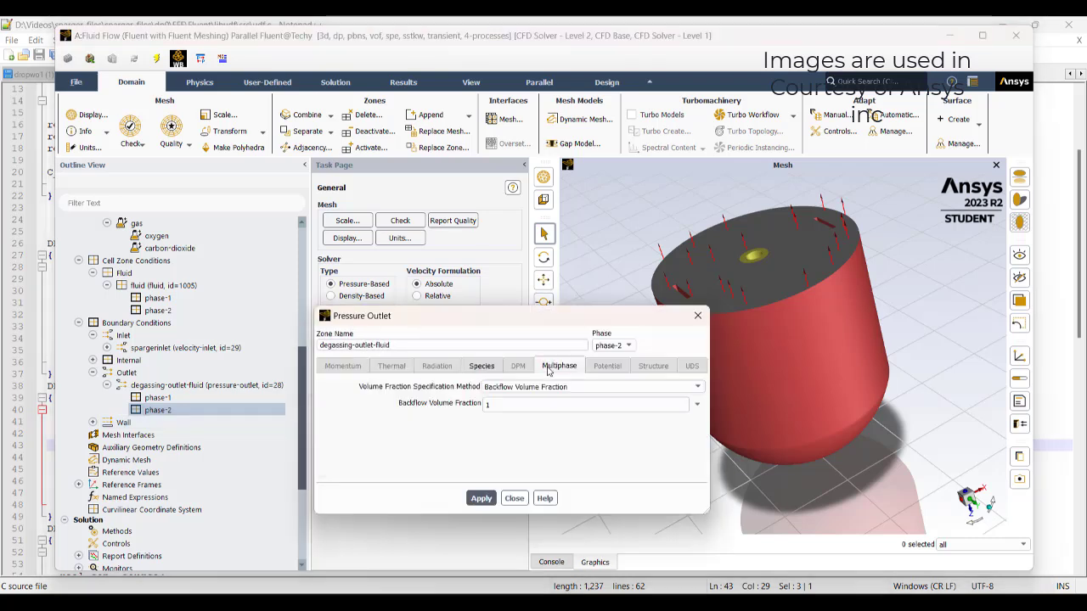
click(514, 498)
scroll(155, 442, down, 5)
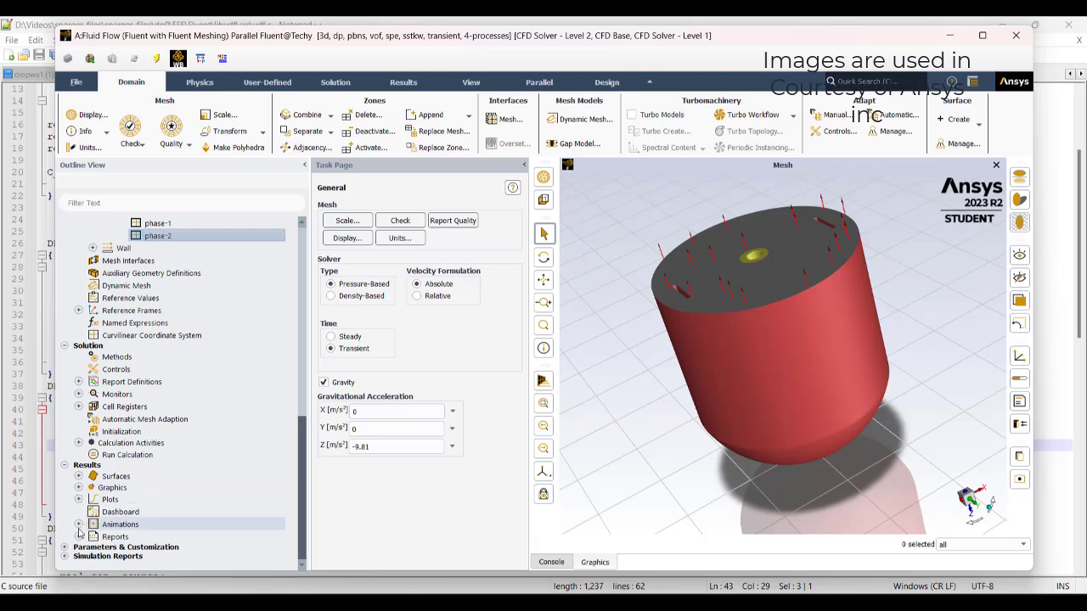
- Open the Solution Initialization settings
click(78, 523)
click(78, 562)
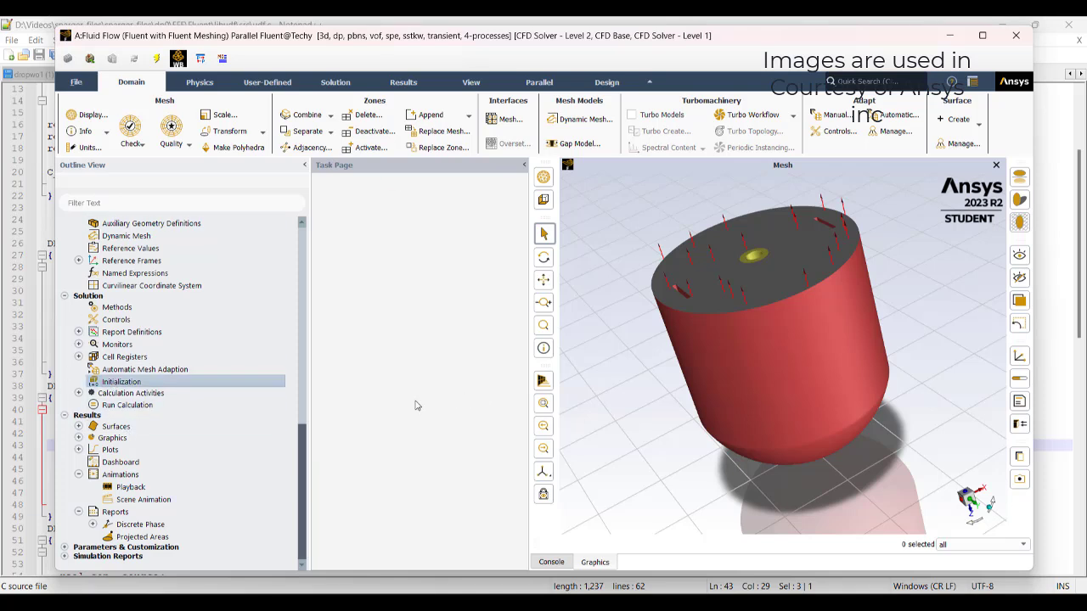
double_click(122, 381)
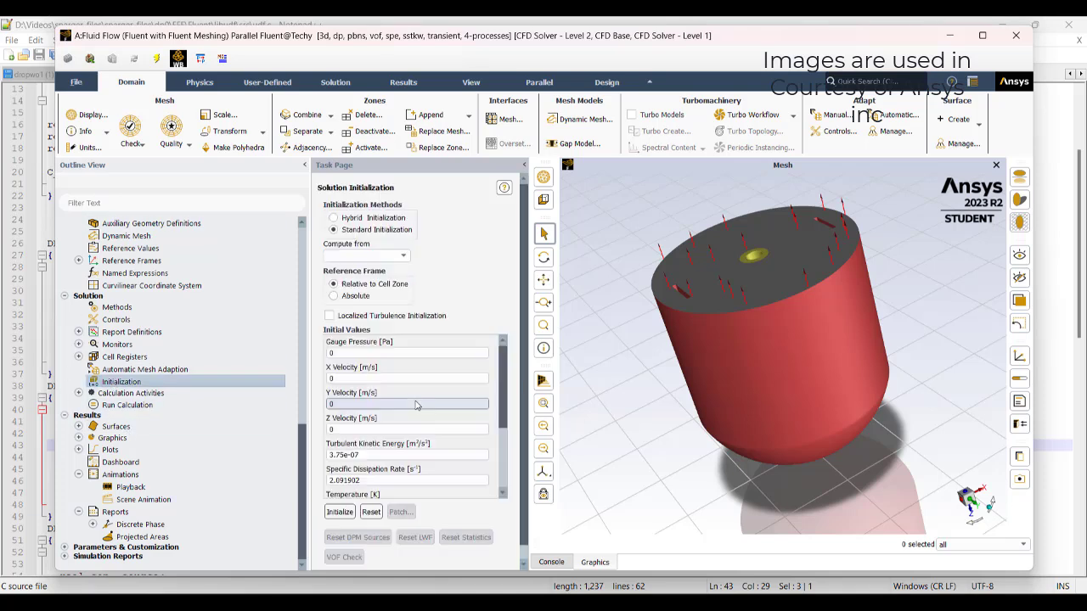
- Display the region_0 cell register through Automatic Mesh Adaption's cell register manager
click(893, 114)
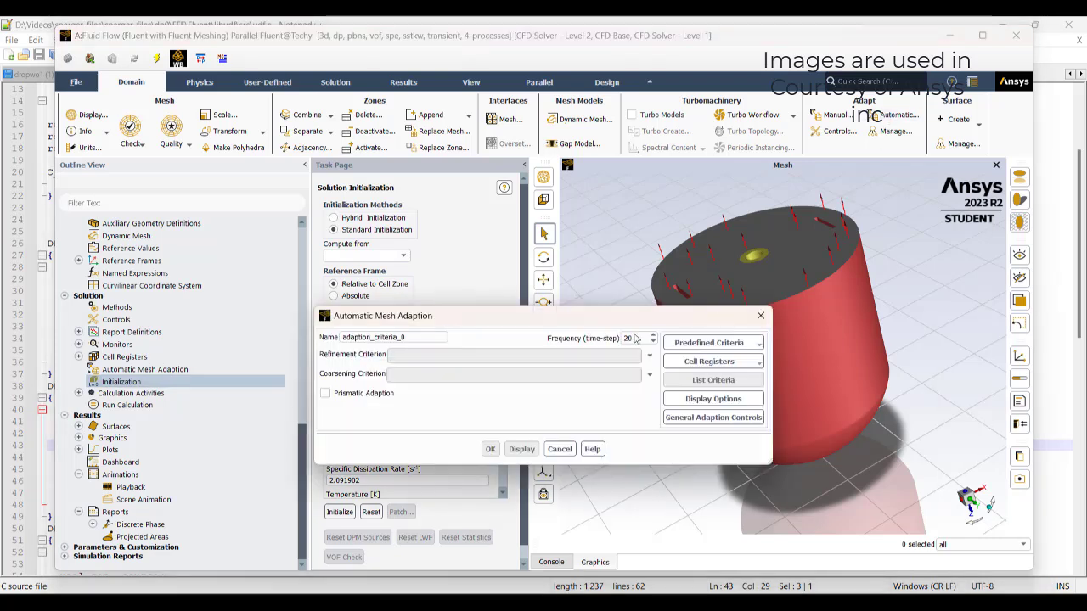
click(735, 365)
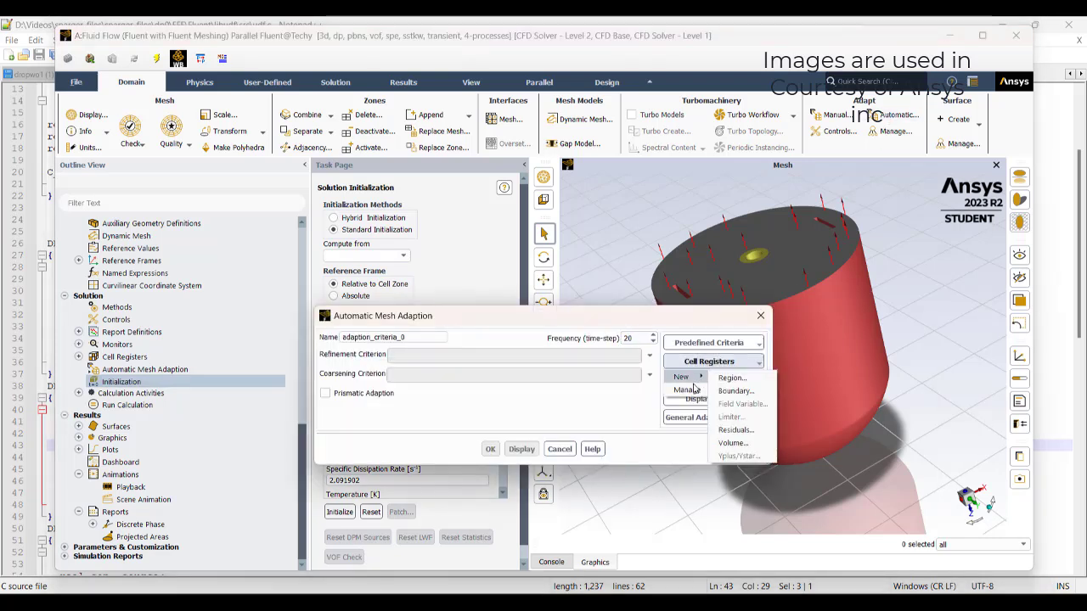
click(687, 389)
click(338, 347)
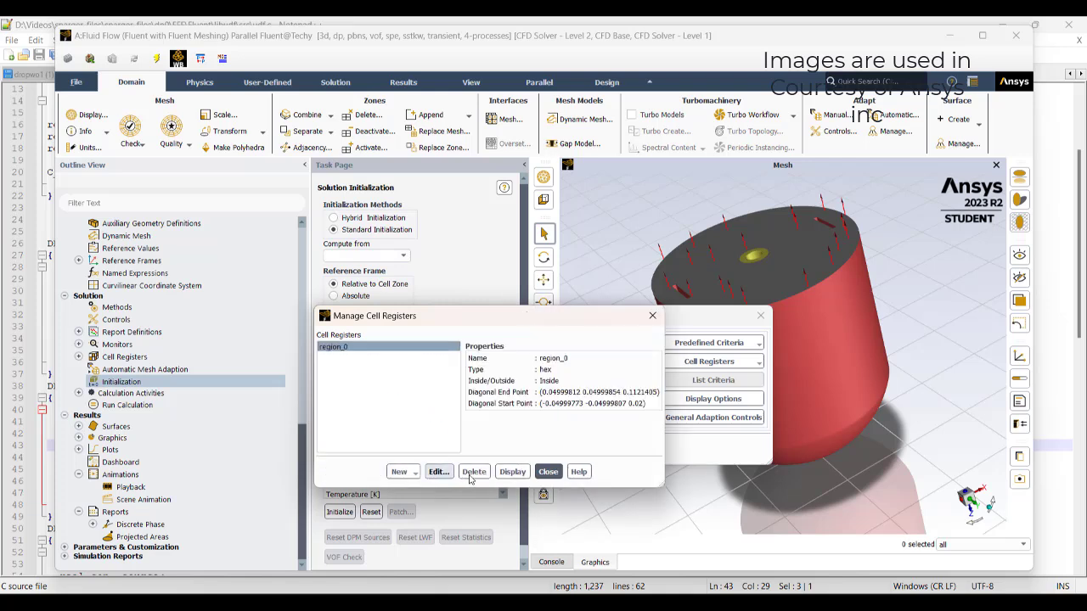
click(503, 474)
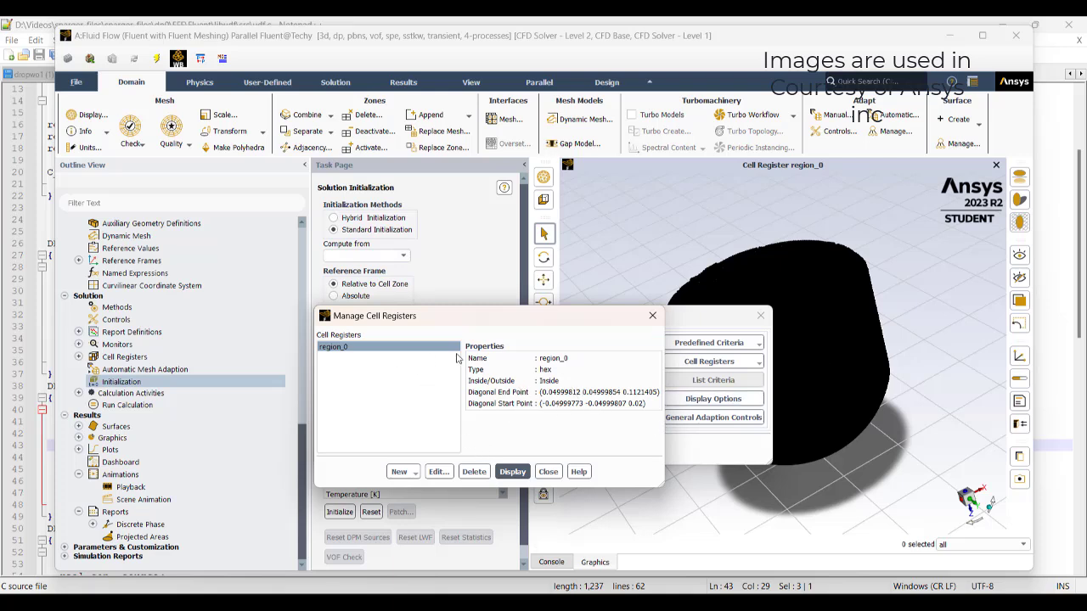
click(653, 318)
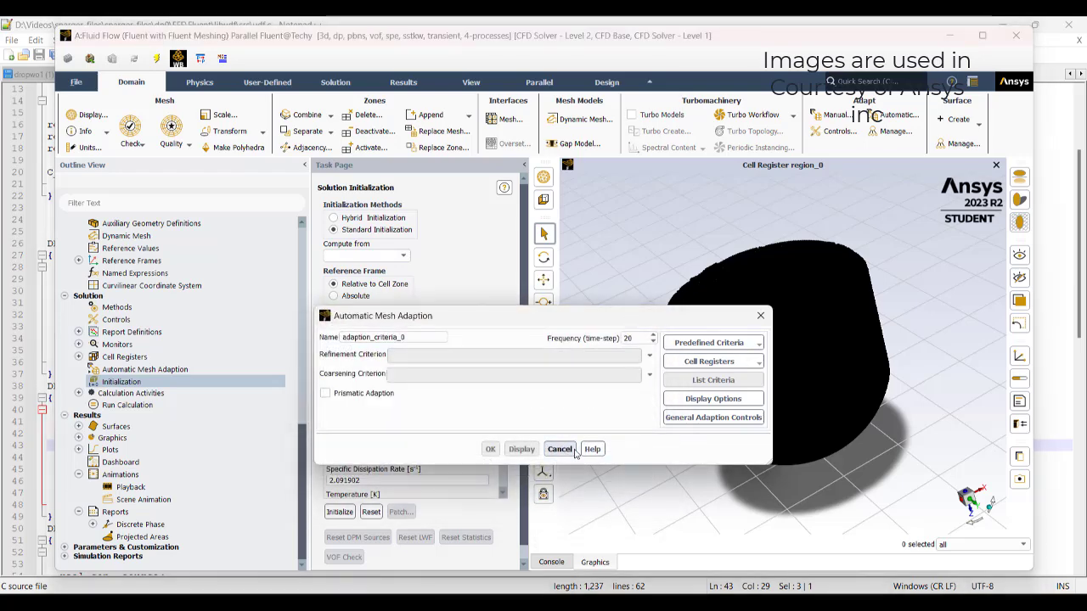
- Cancel mesh adaption and review initial values: bm 0.1, c6h12o6 0.6, phase-2 volume fraction 1
click(560, 449)
scroll(371, 496, down, 3)
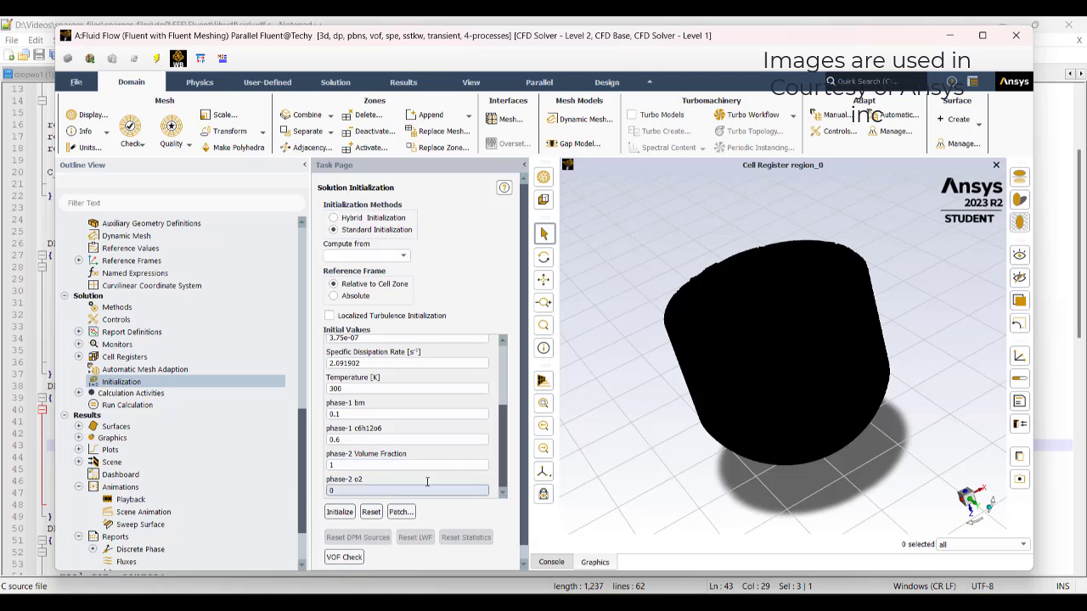
scroll(399, 454, down, 1)
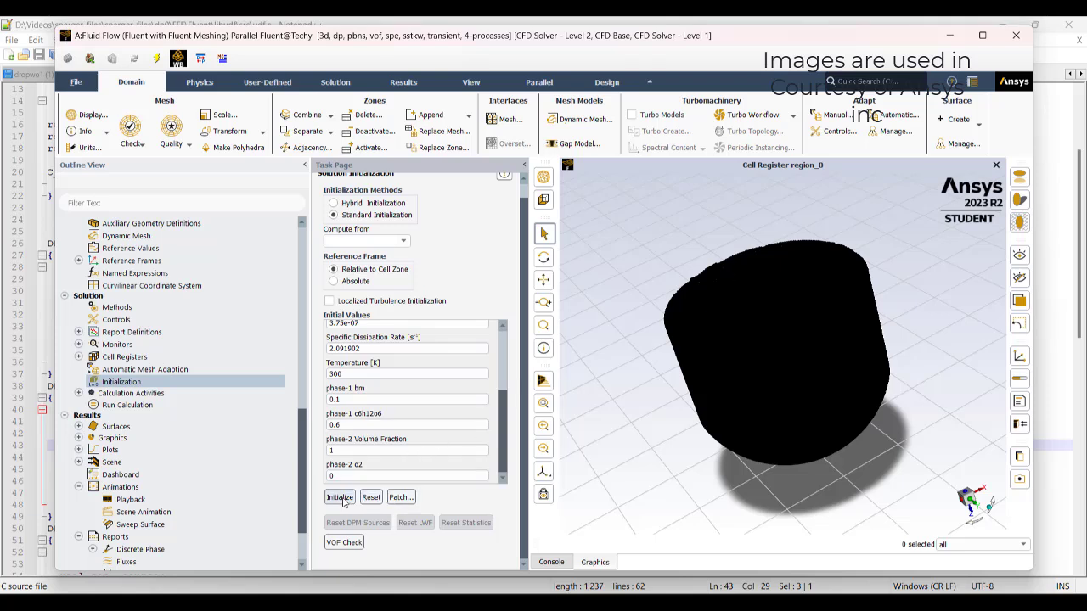
- Patch phase-2 volume fraction 0 into region_0
click(402, 499)
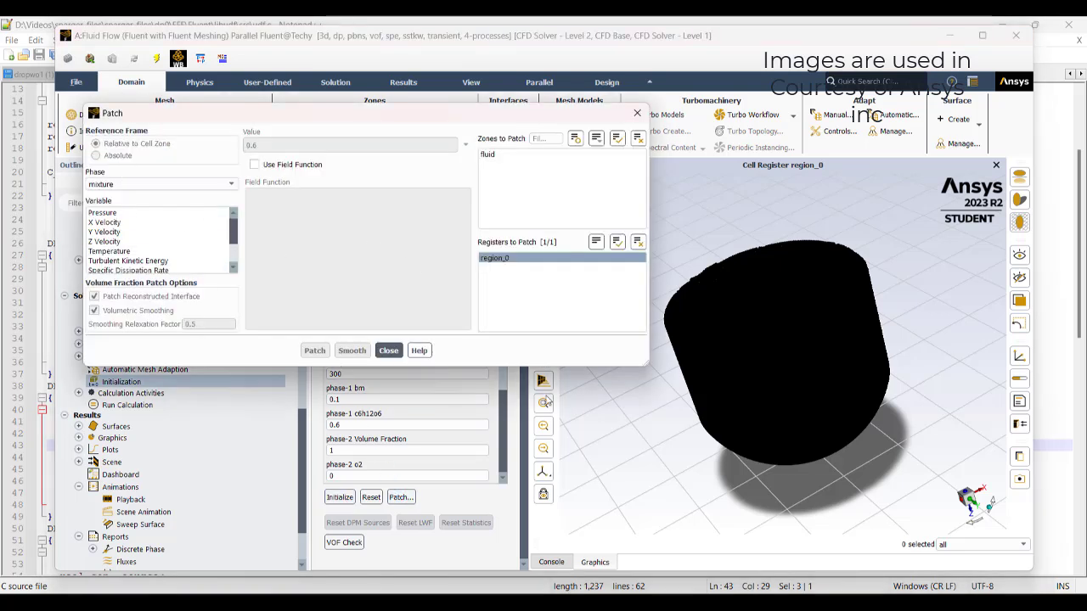
click(179, 186)
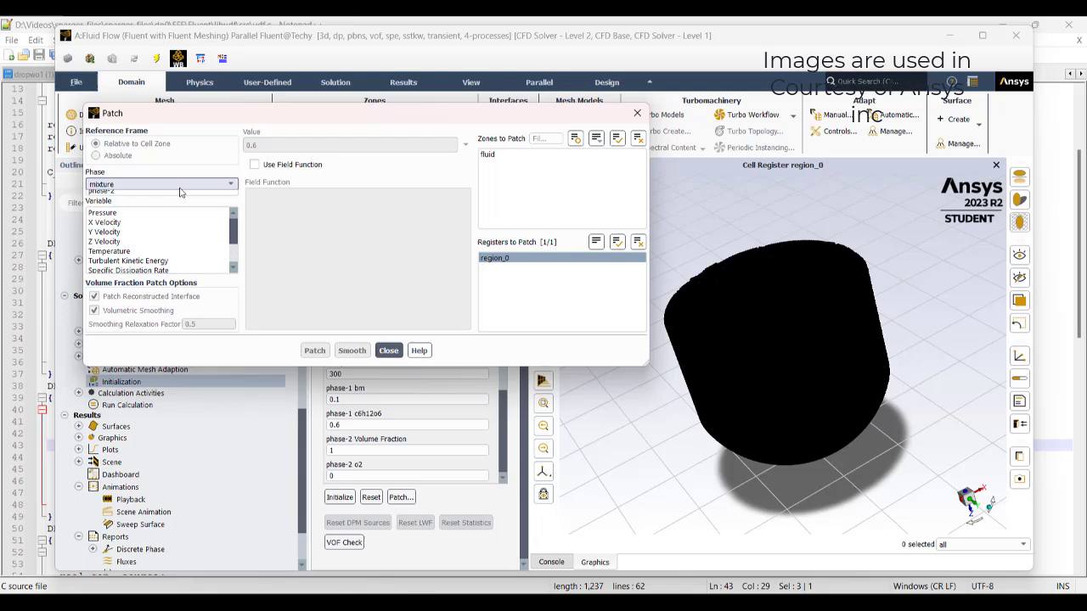
click(141, 214)
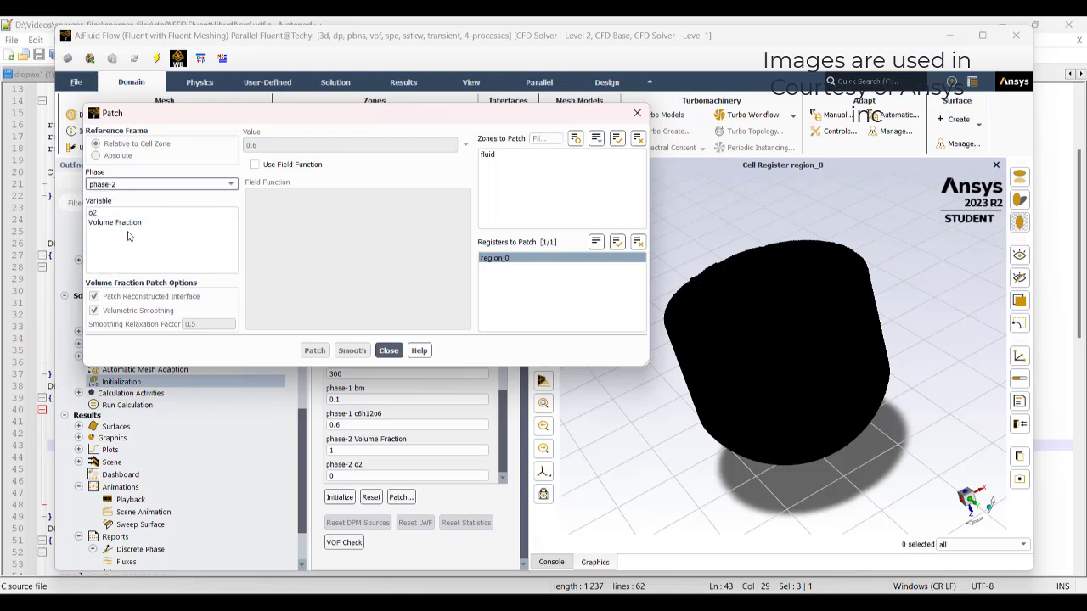
click(128, 222)
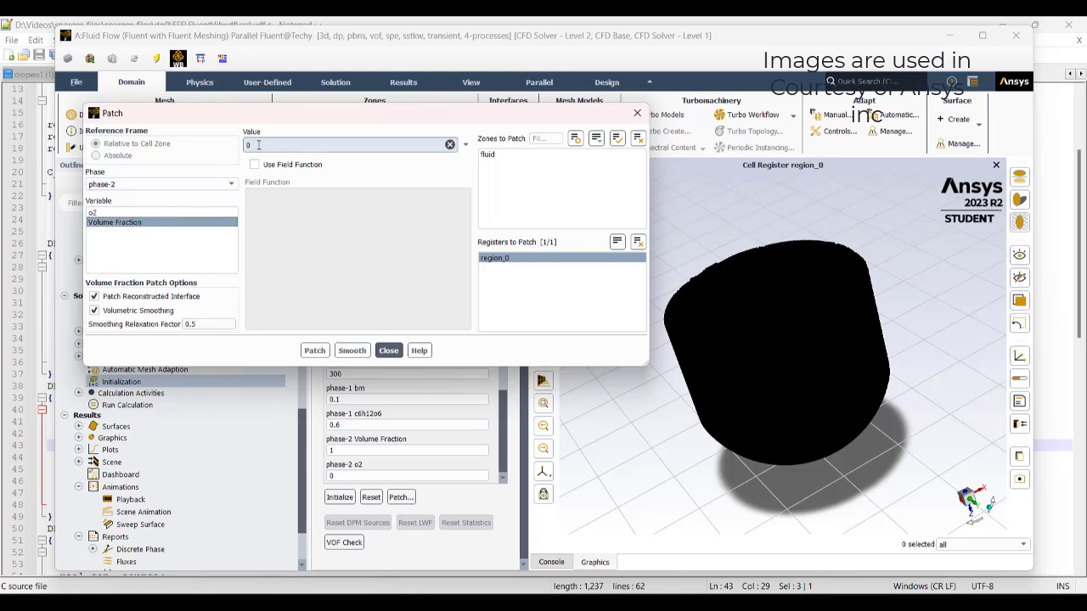
click(314, 351)
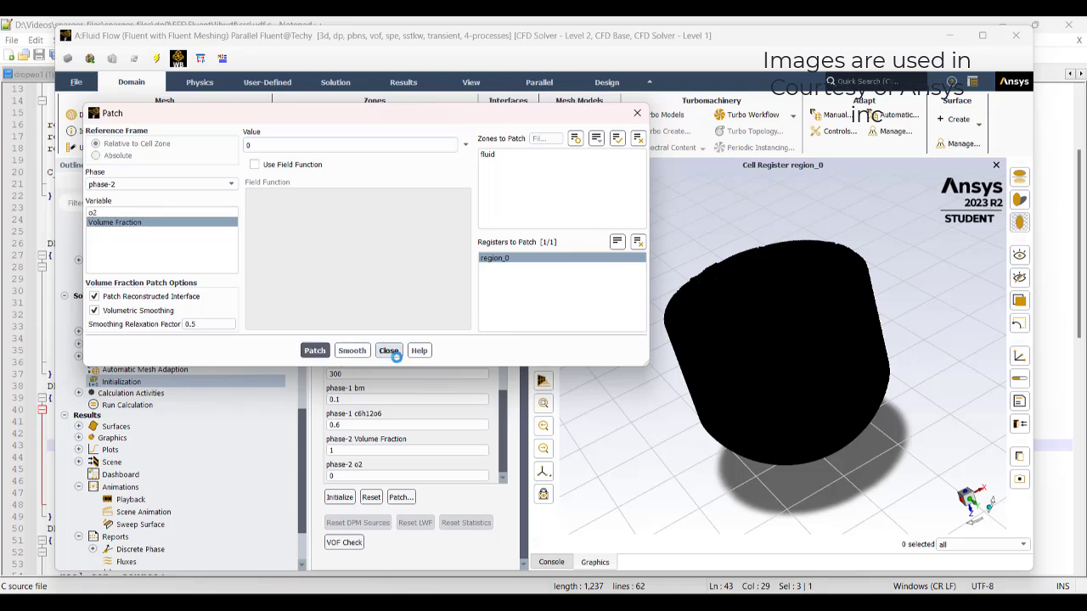
- Patch phase-1 c6h12o6 0.6 and bm 0.1 into region_0
click(157, 185)
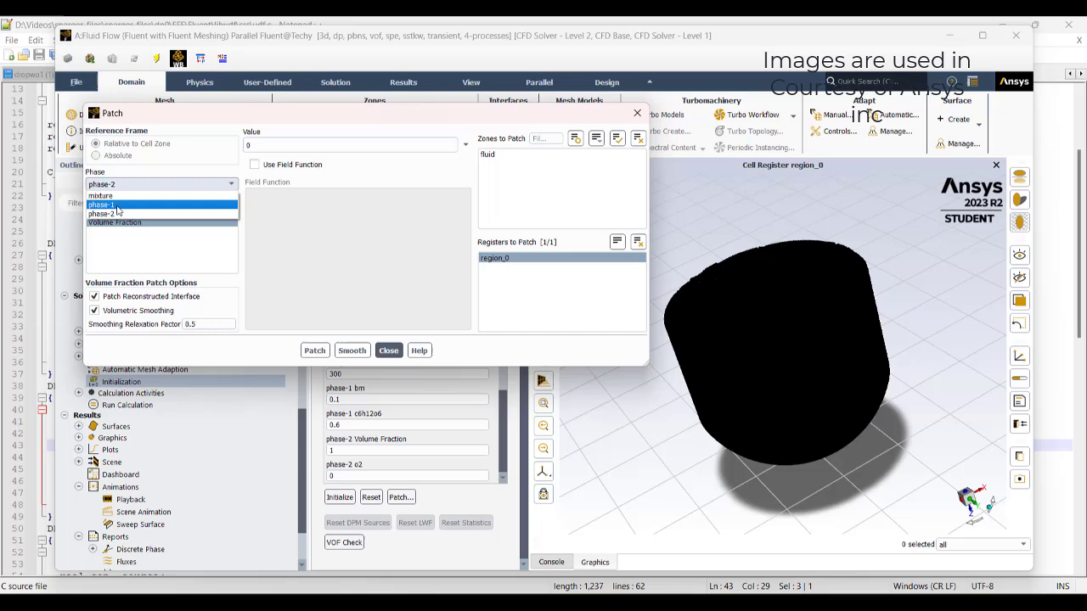
click(101, 205)
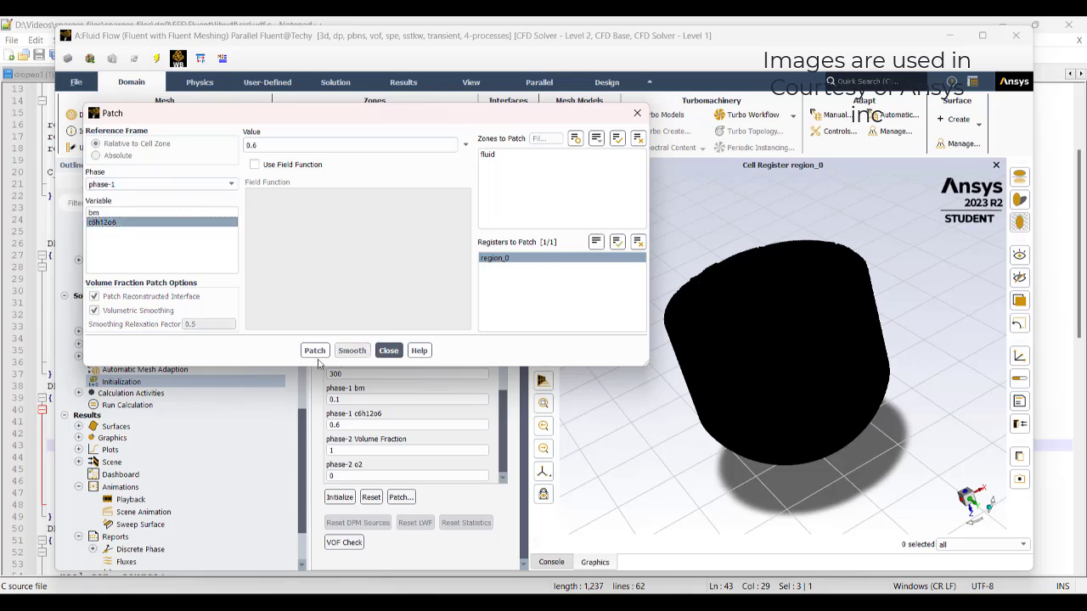
click(314, 350)
click(157, 212)
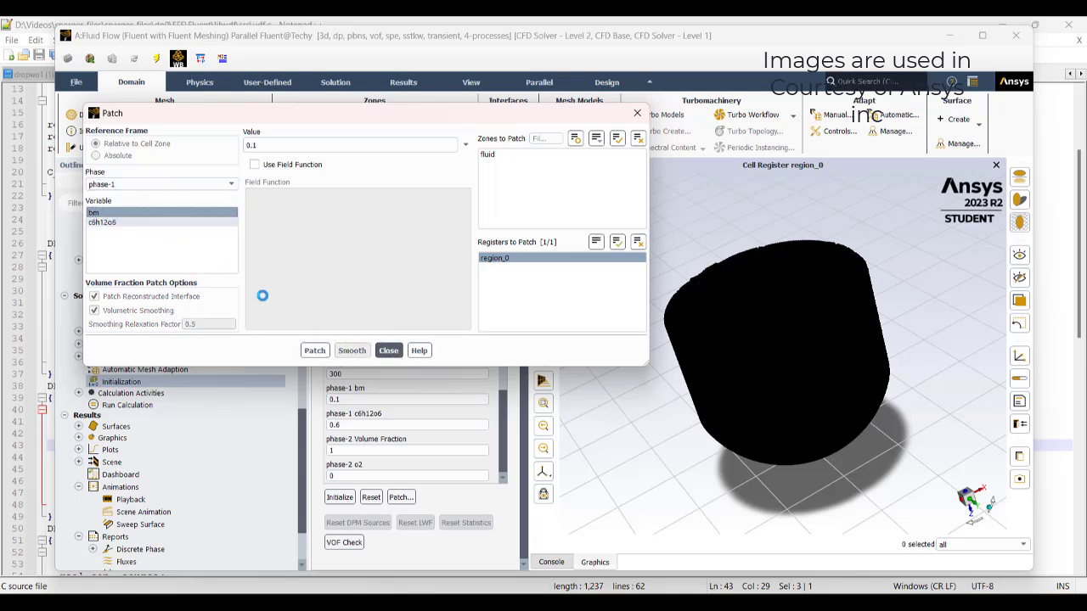
click(314, 351)
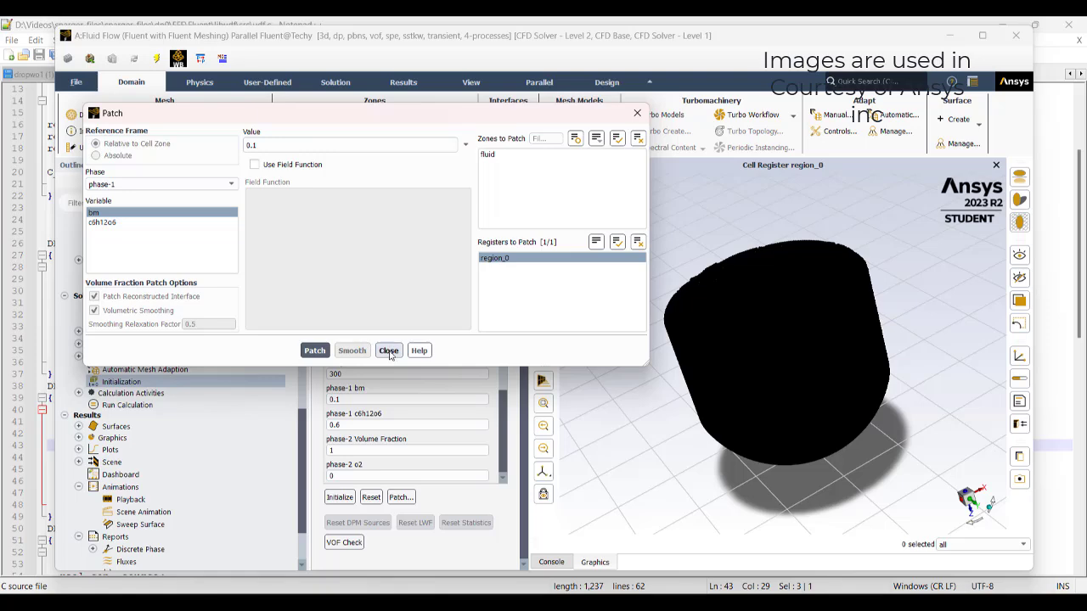
click(388, 351)
- Create a new contour on plane-6 showing phase-1 volume fraction
scroll(146, 465, down, 2)
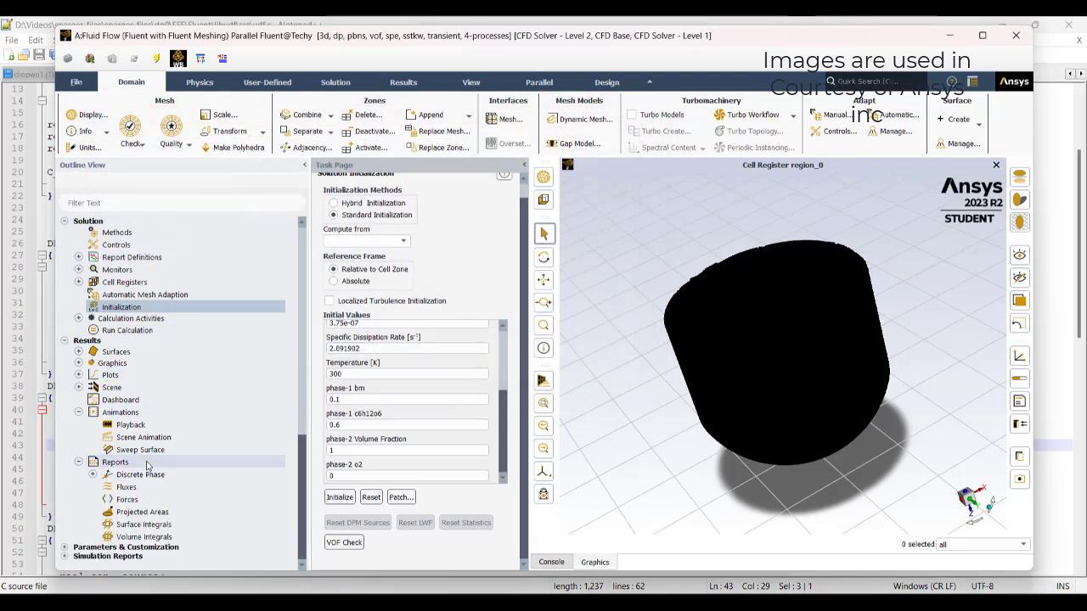
click(78, 362)
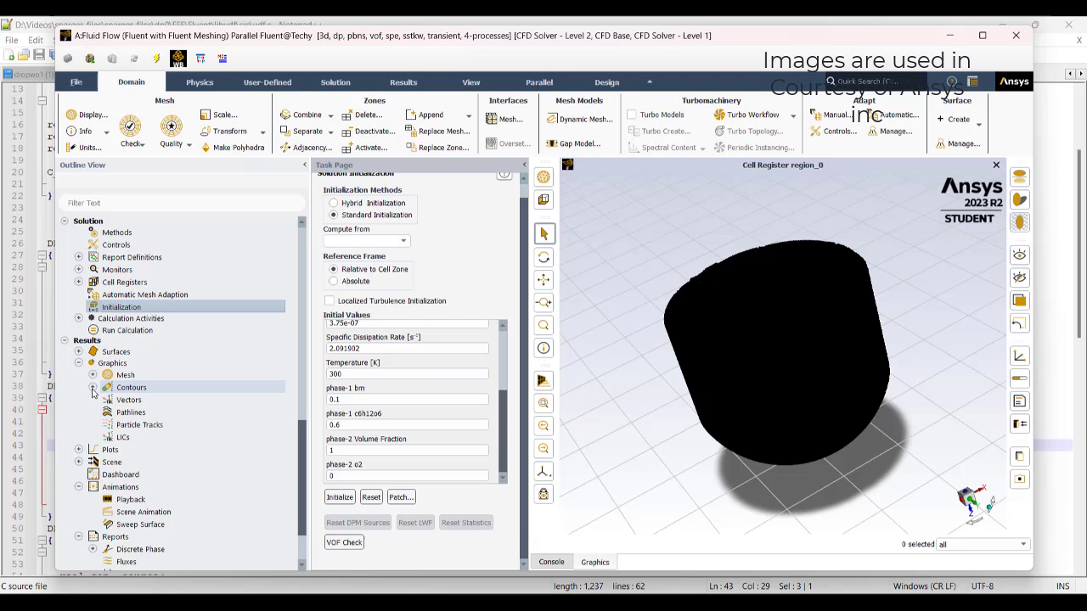
click(92, 388)
double_click(132, 388)
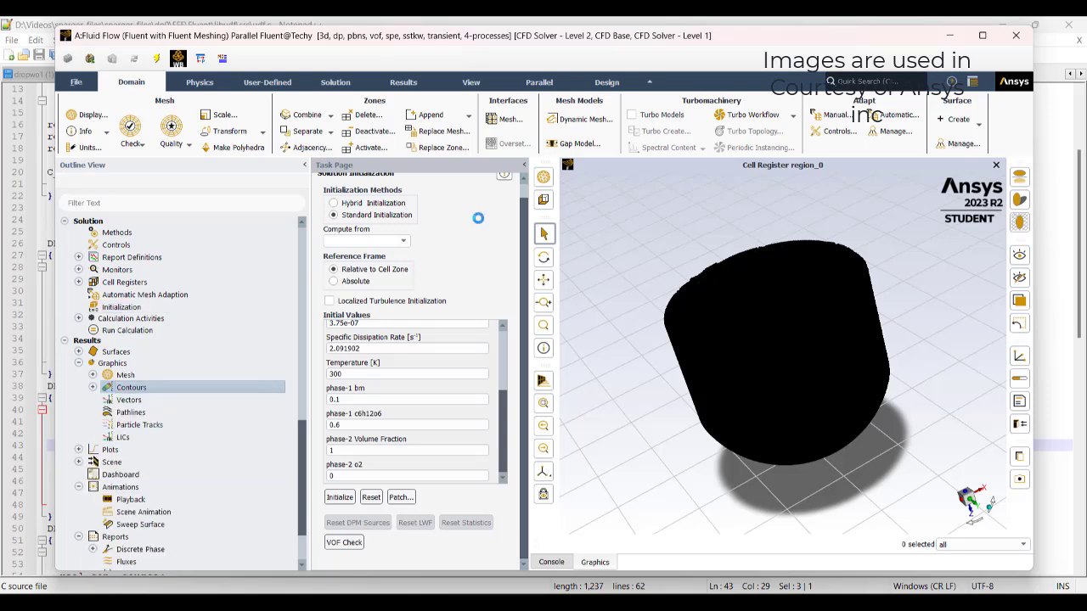
click(526, 358)
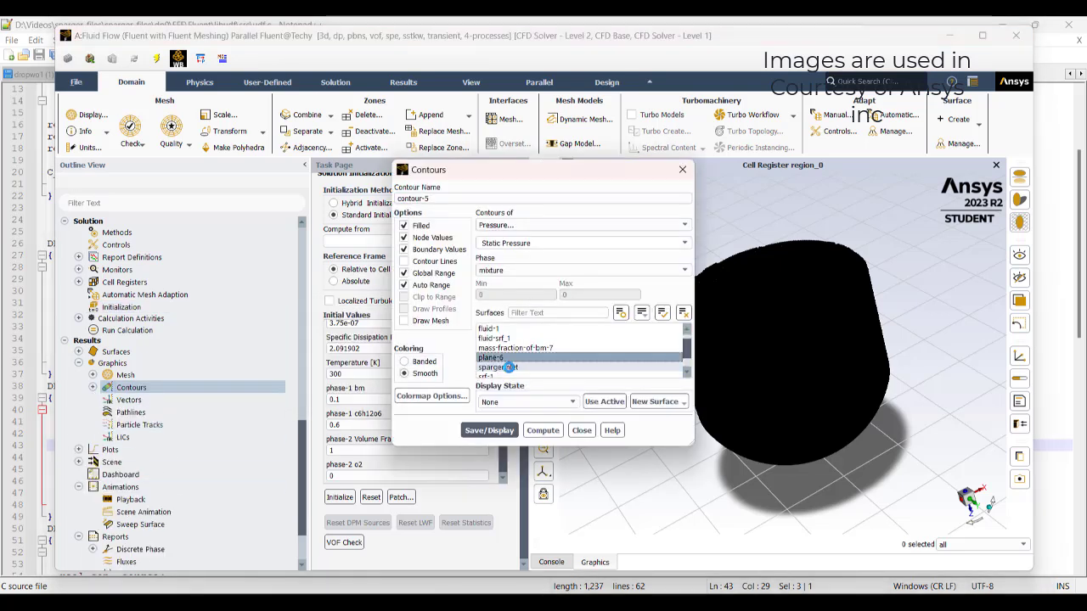
click(544, 226)
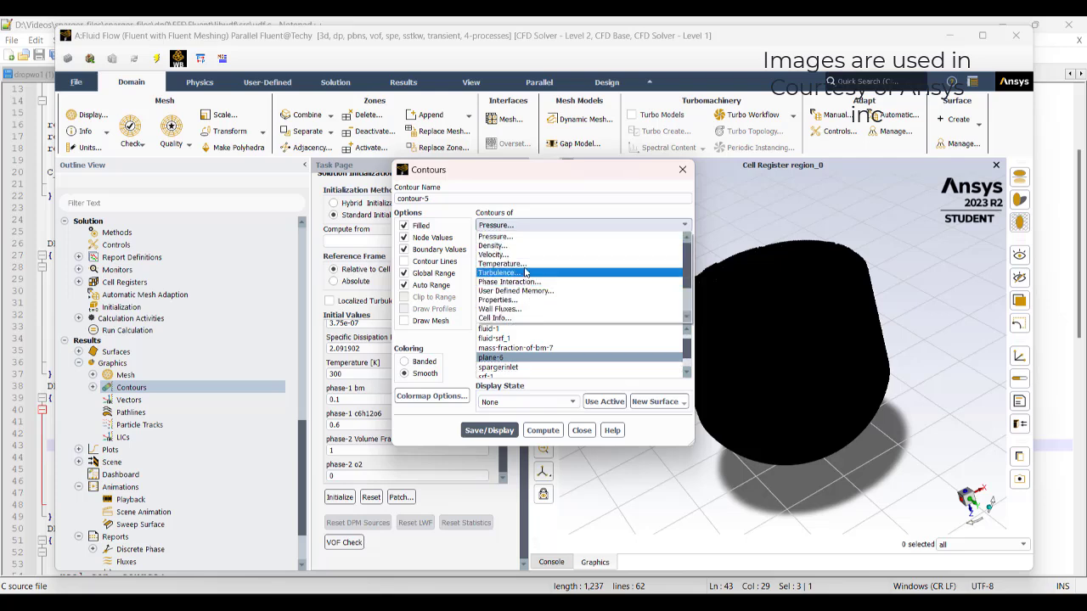
scroll(541, 285, down, 2)
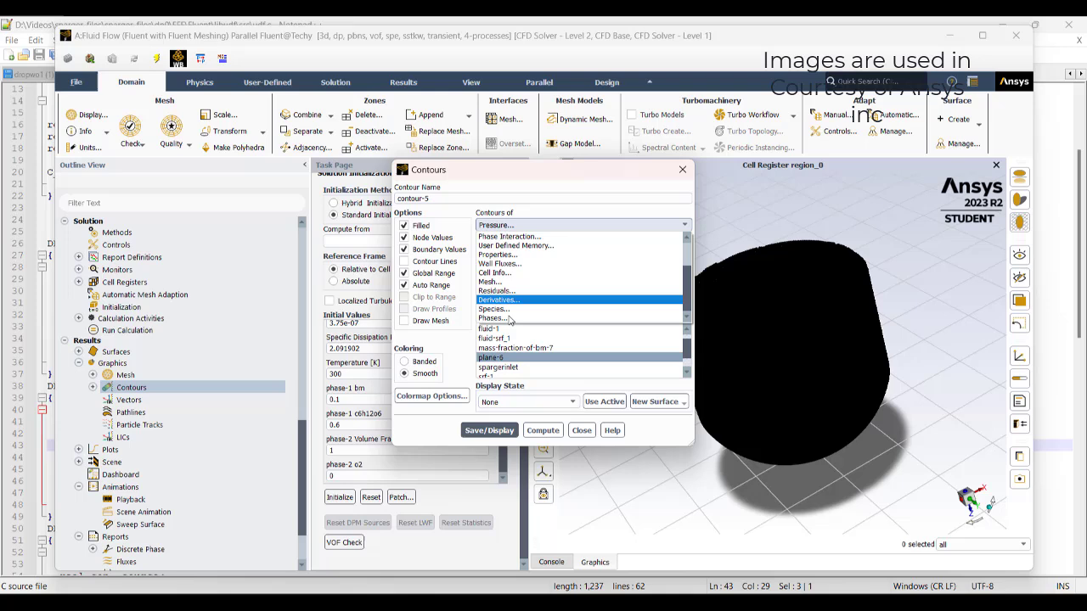
click(499, 318)
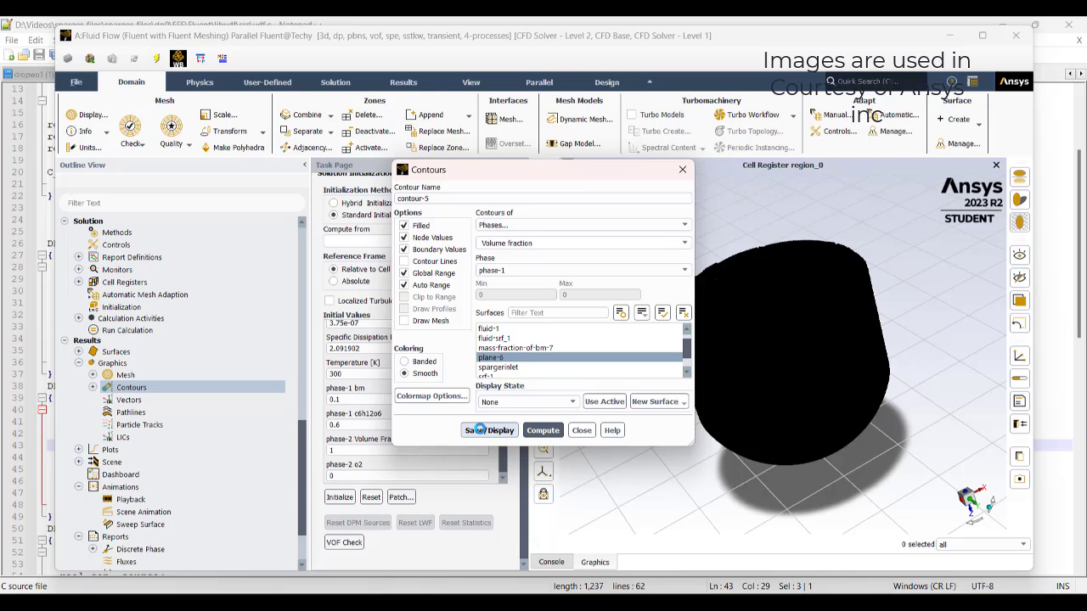
click(480, 430)
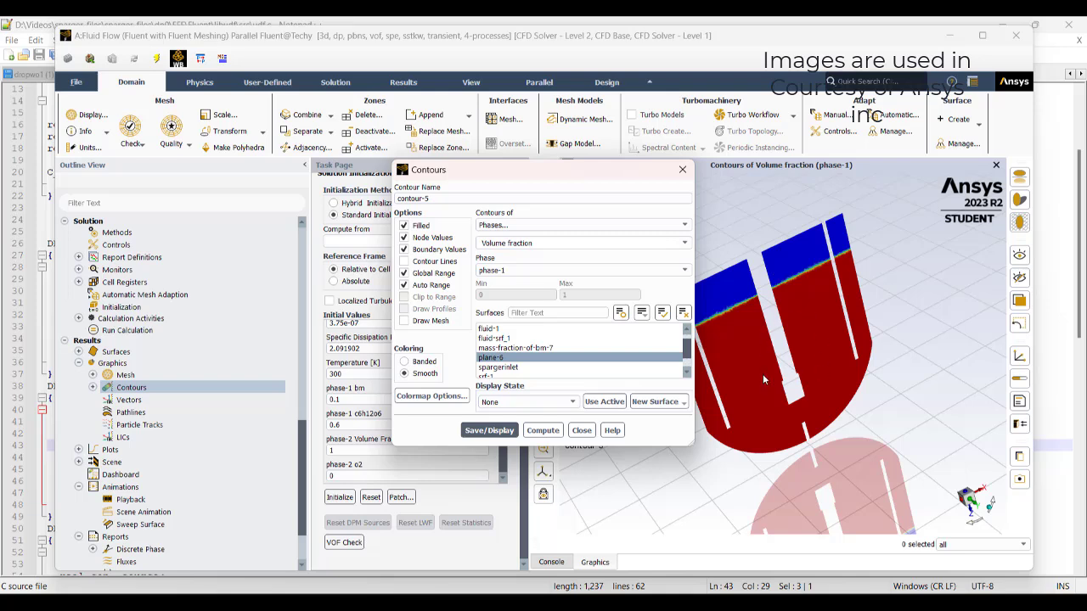
- Switch the contour to phase-1 bm mass fraction and save it as contour-5
click(684, 225)
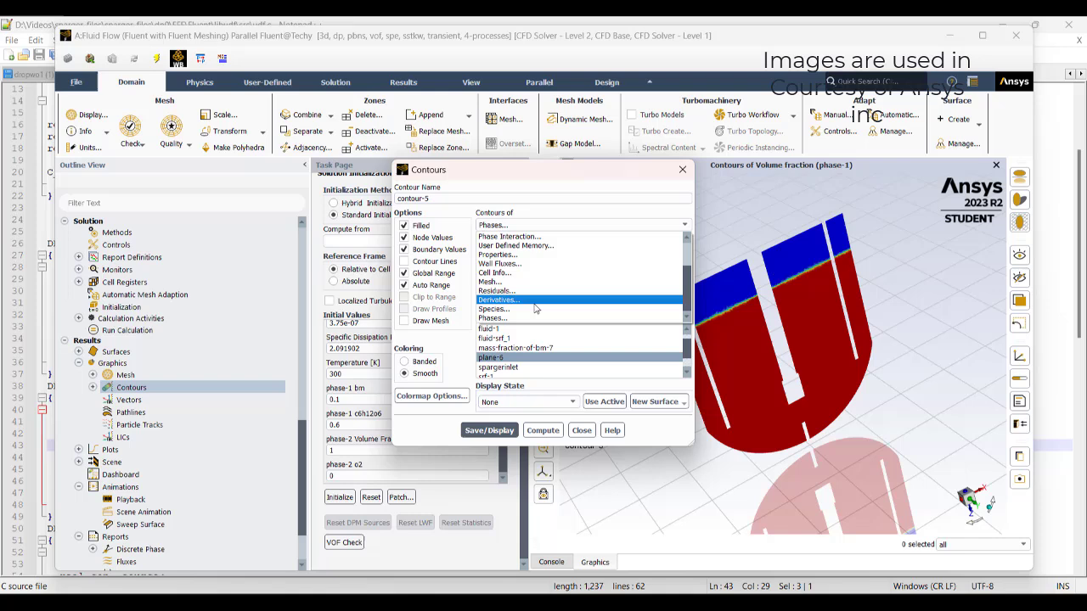
click(535, 309)
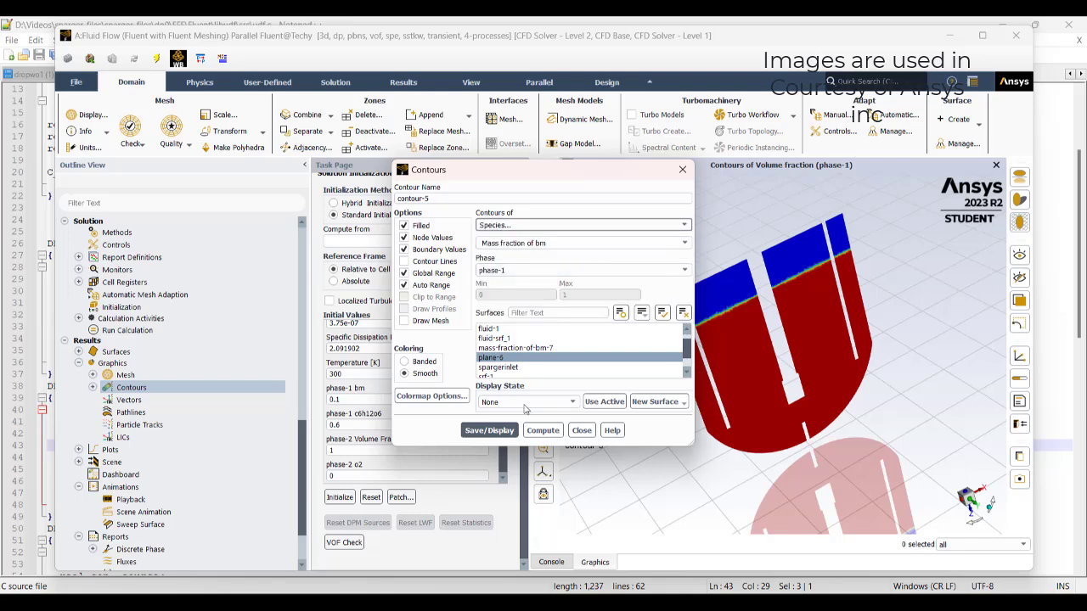
click(490, 431)
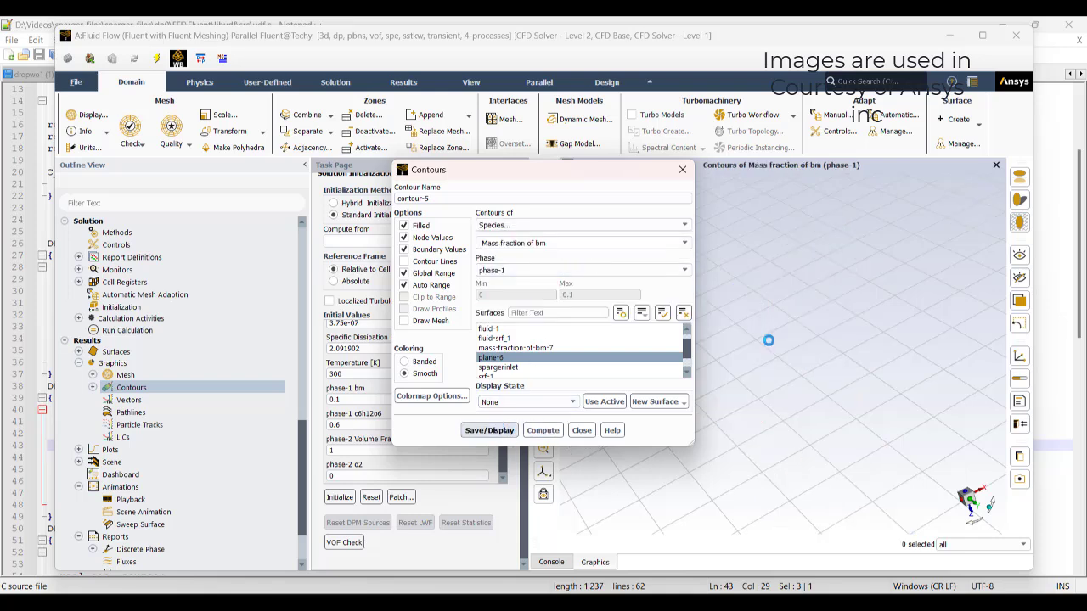
click(581, 430)
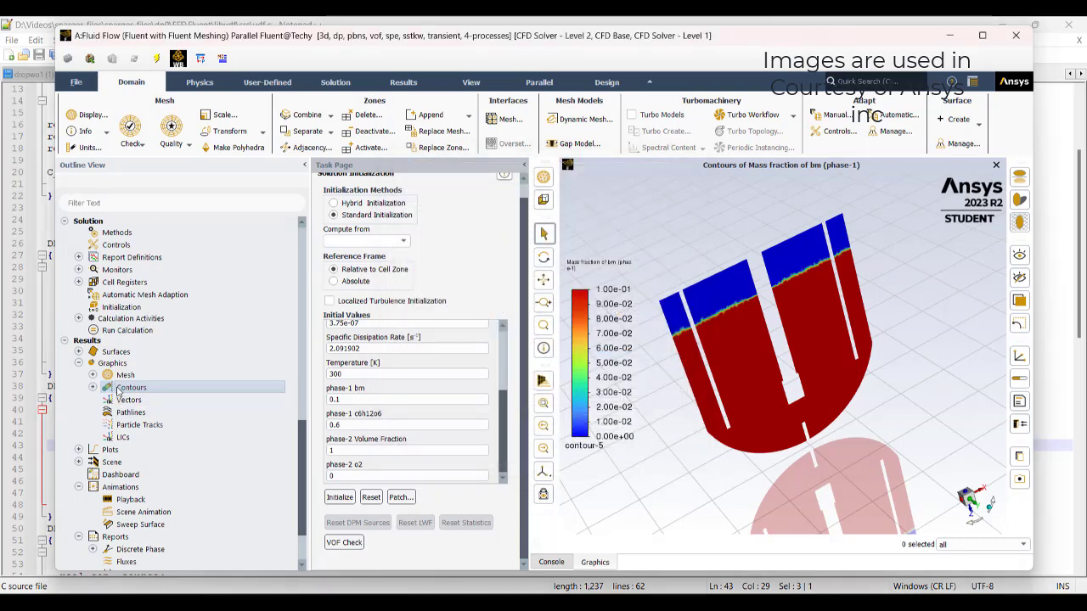
- Save and display scene-1
scroll(96, 399, down, 3)
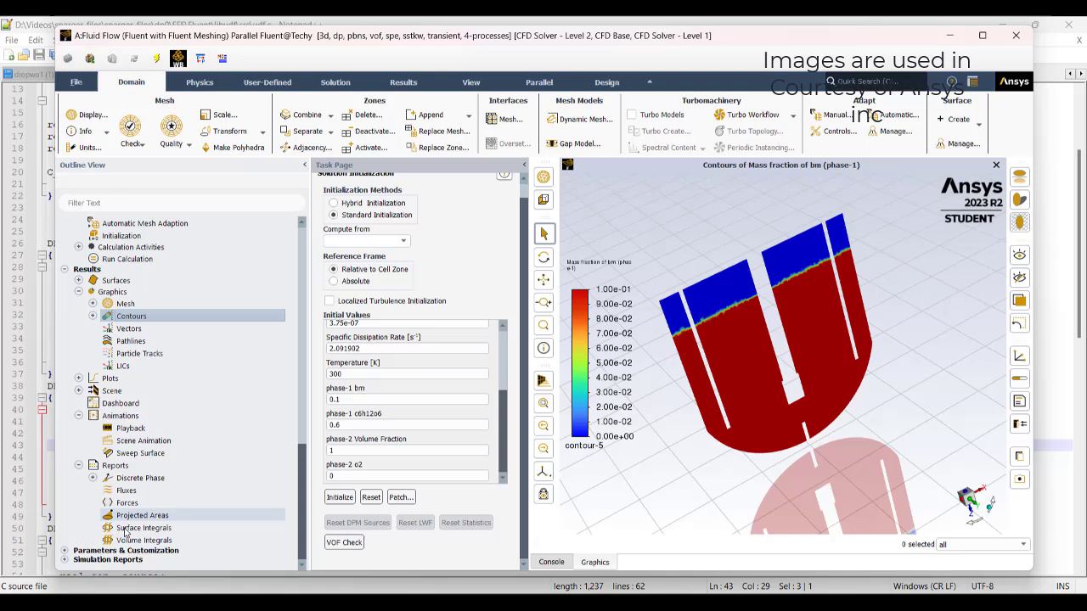
click(78, 390)
double_click(128, 415)
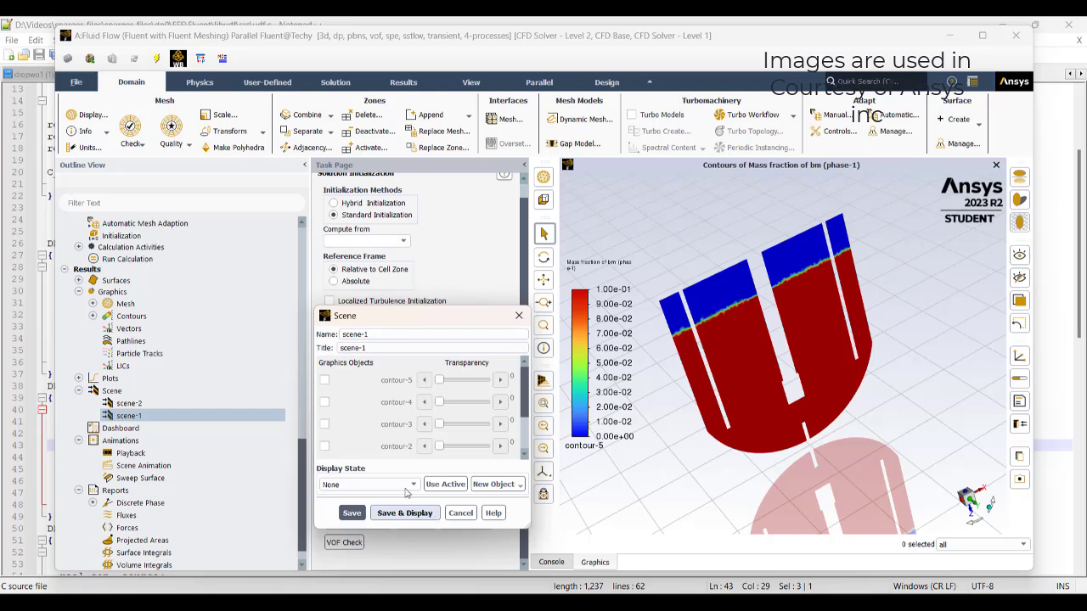
scroll(419, 423, down, 3)
click(405, 513)
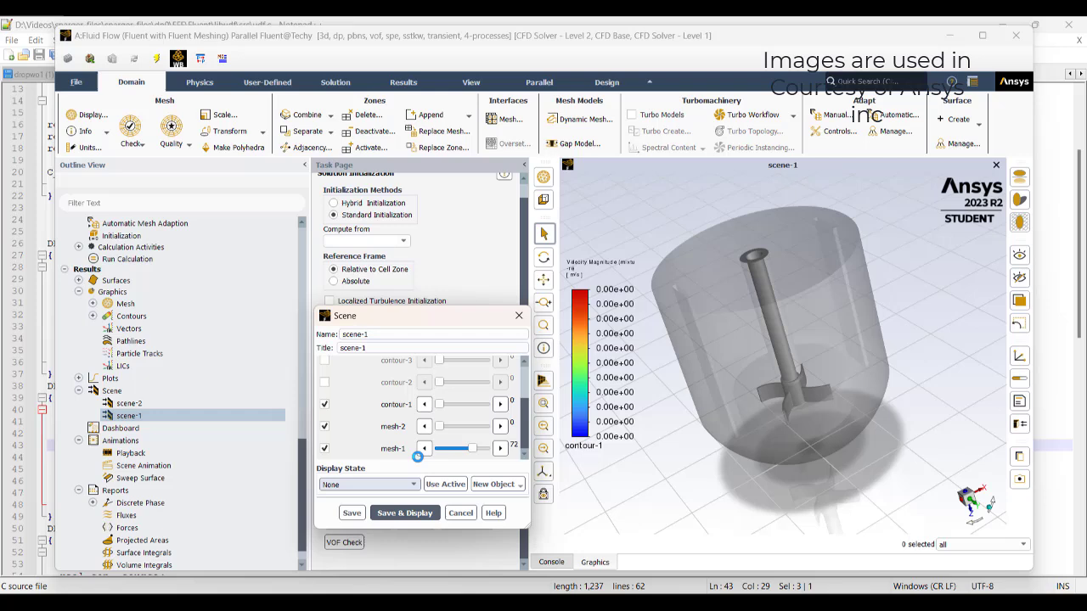
click(519, 316)
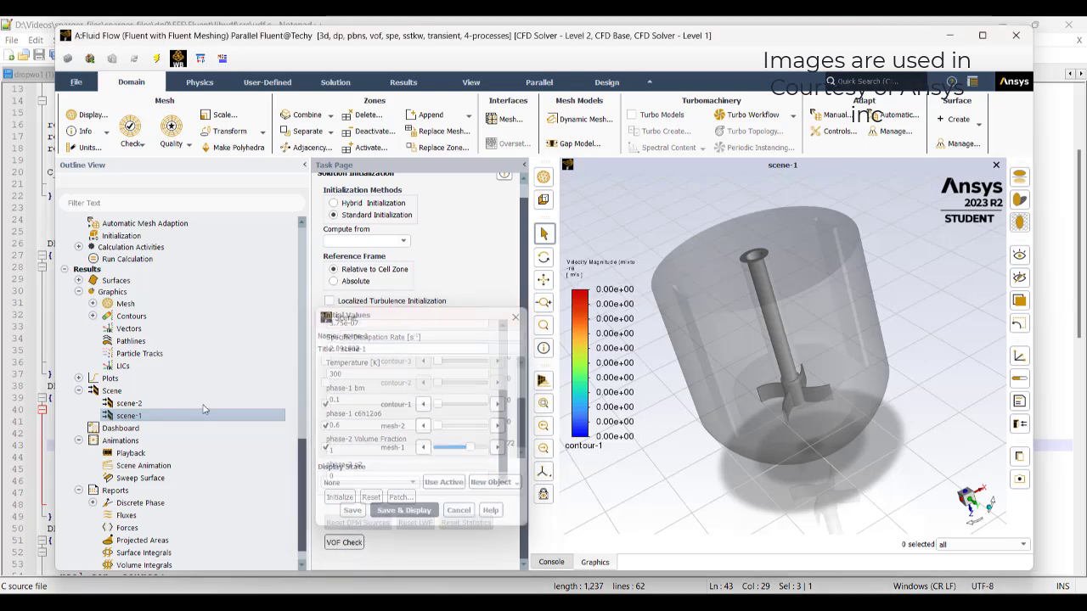
- Display velocity magnitude contour-1 on the active-view surfaces, then bring up Run Calculation settings
click(94, 317)
click(146, 378)
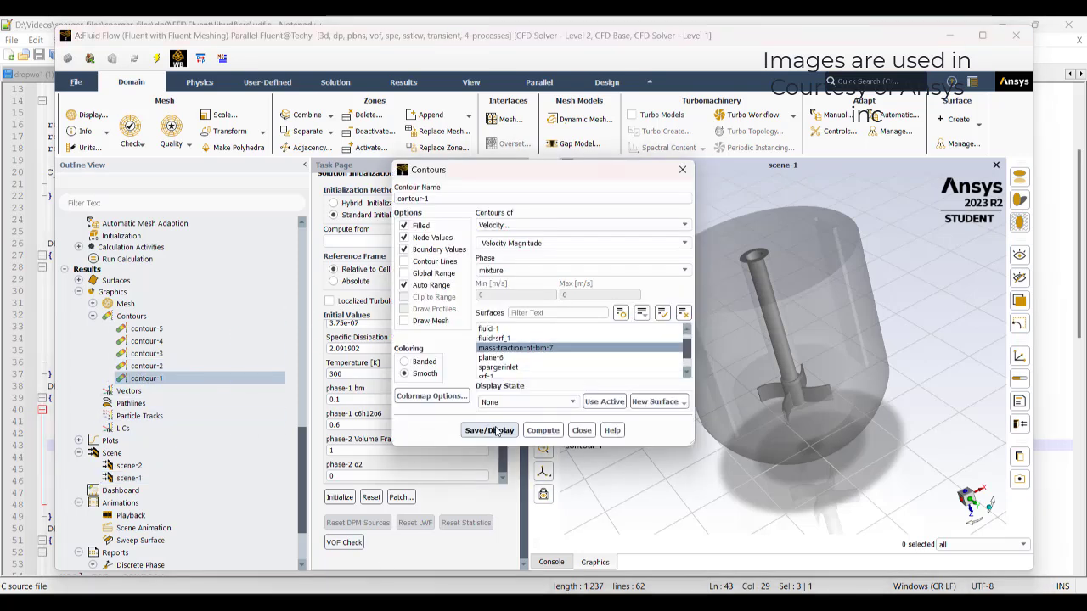
click(497, 430)
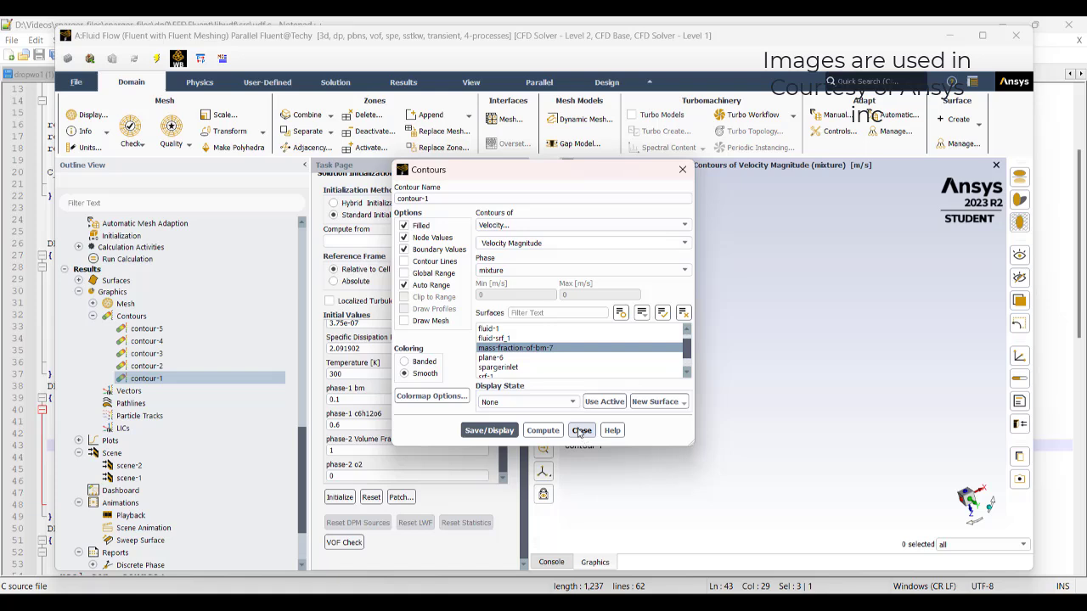
click(510, 349)
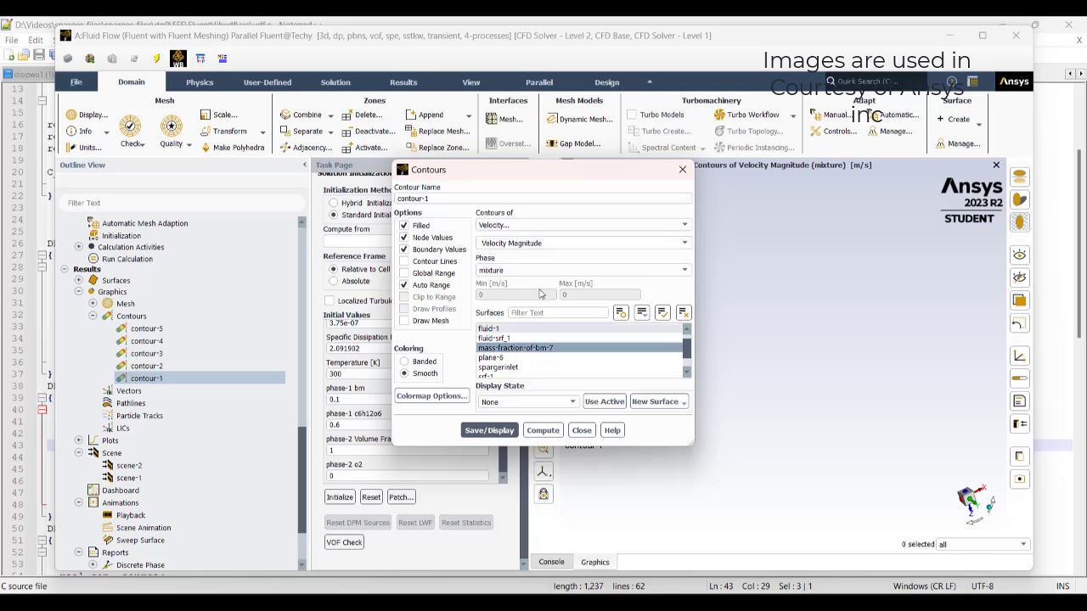
click(603, 401)
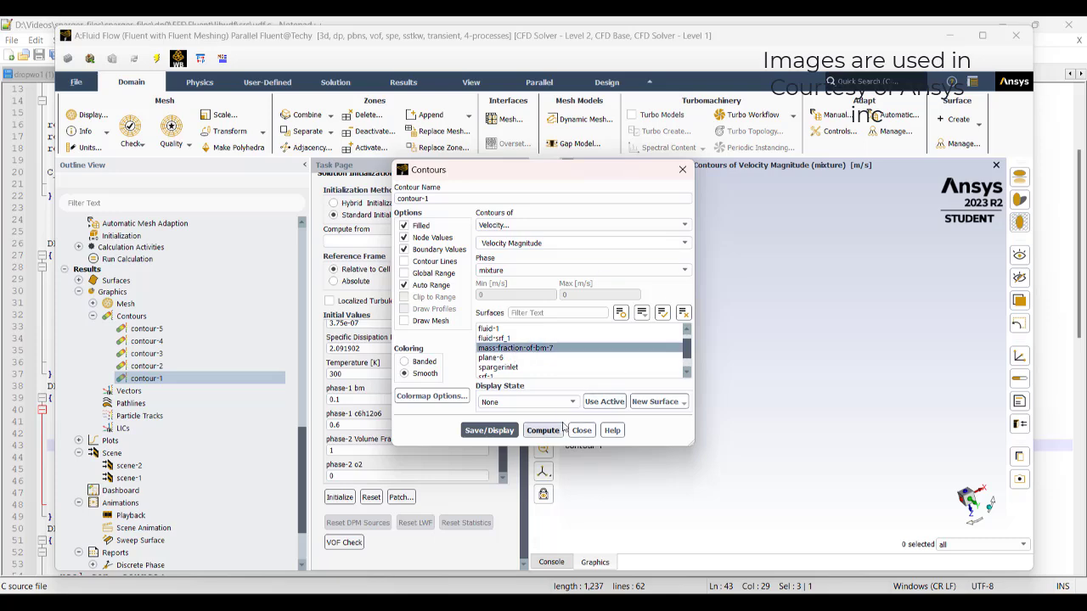
click(582, 431)
double_click(165, 262)
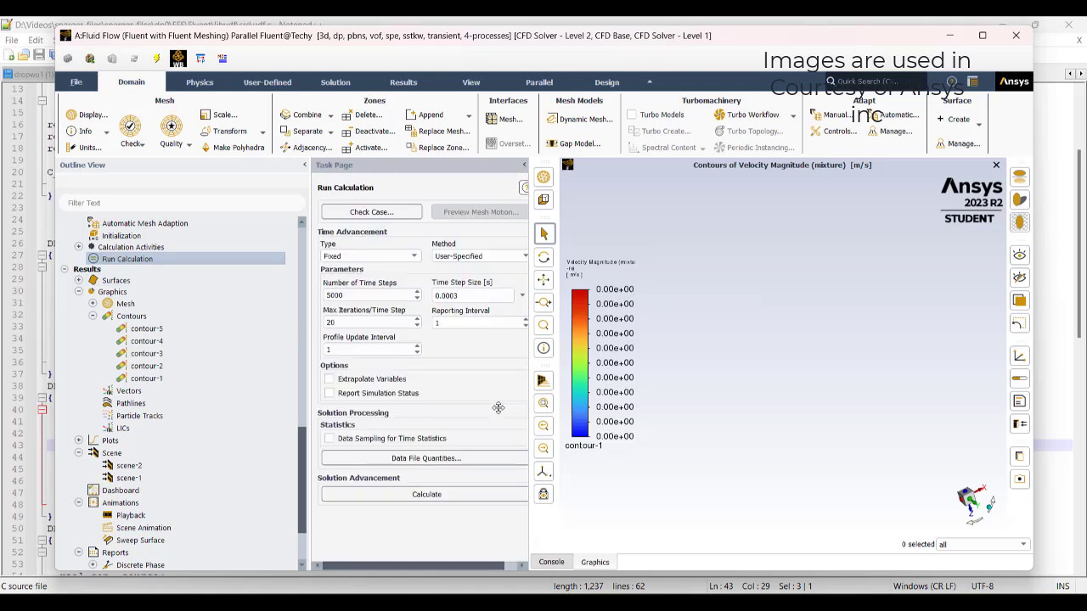
- Start the transient calculation and display the Heterogeneous Reaction Rate contour, tilting the view
click(427, 496)
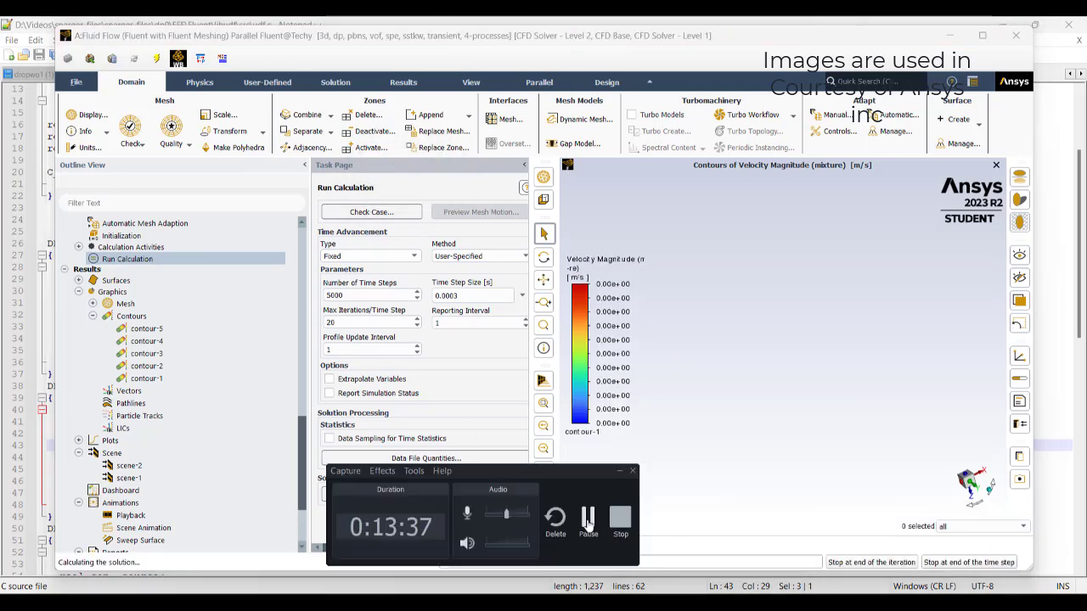
click(589, 518)
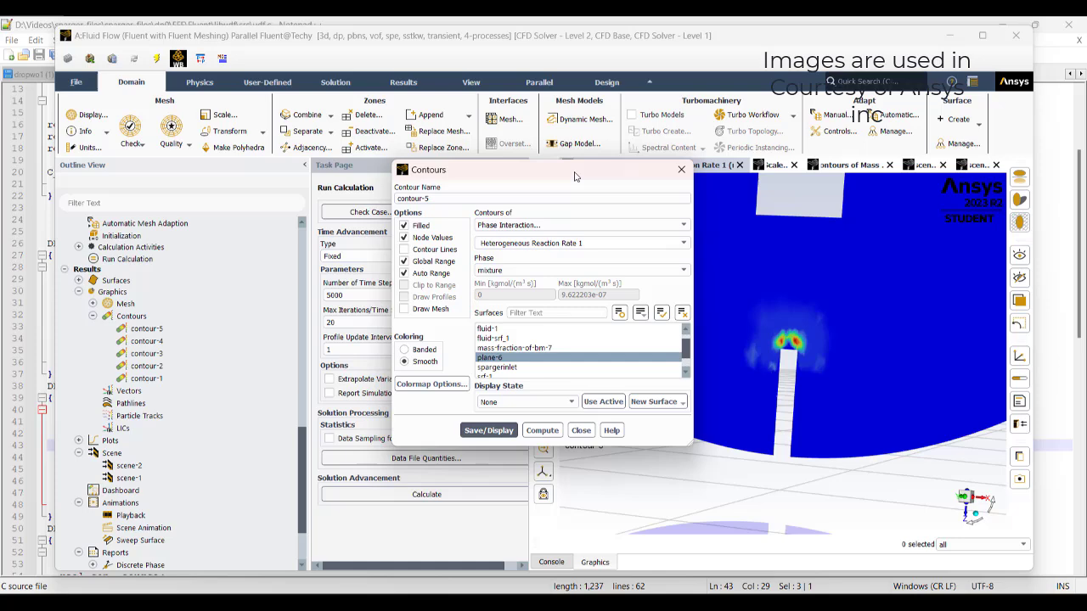
drag(575, 172, 415, 187)
mouse_move(798, 366)
mouse_down()
mouse_move(817, 358)
mouse_move(893, 409)
mouse_move(831, 367)
mouse_move(770, 352)
mouse_move(808, 360)
mouse_up()
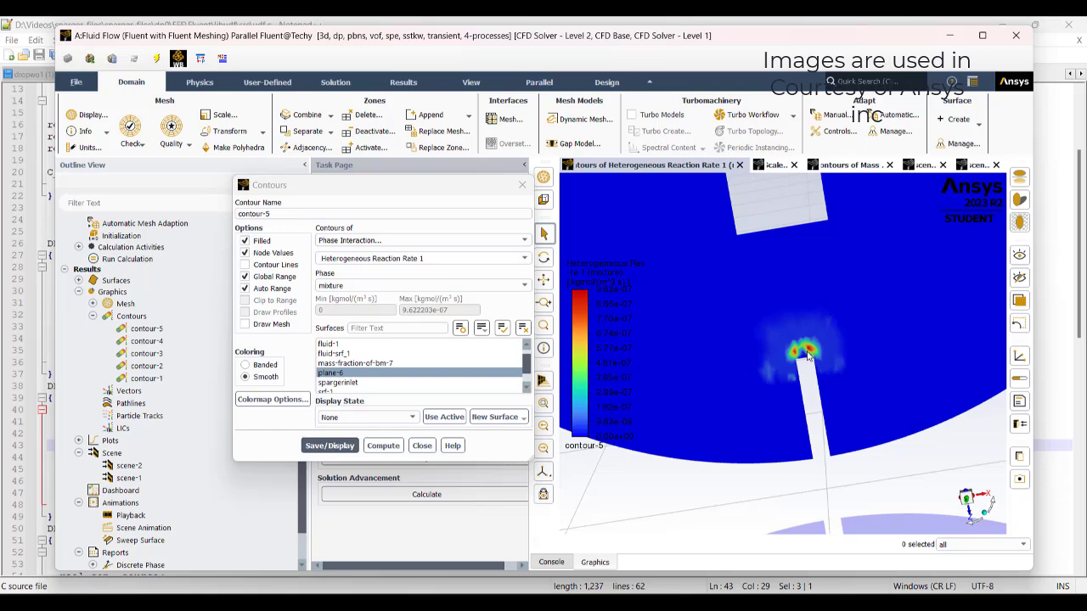
- Close the contour settings and open animation-1.mp4 from Explorer
click(422, 445)
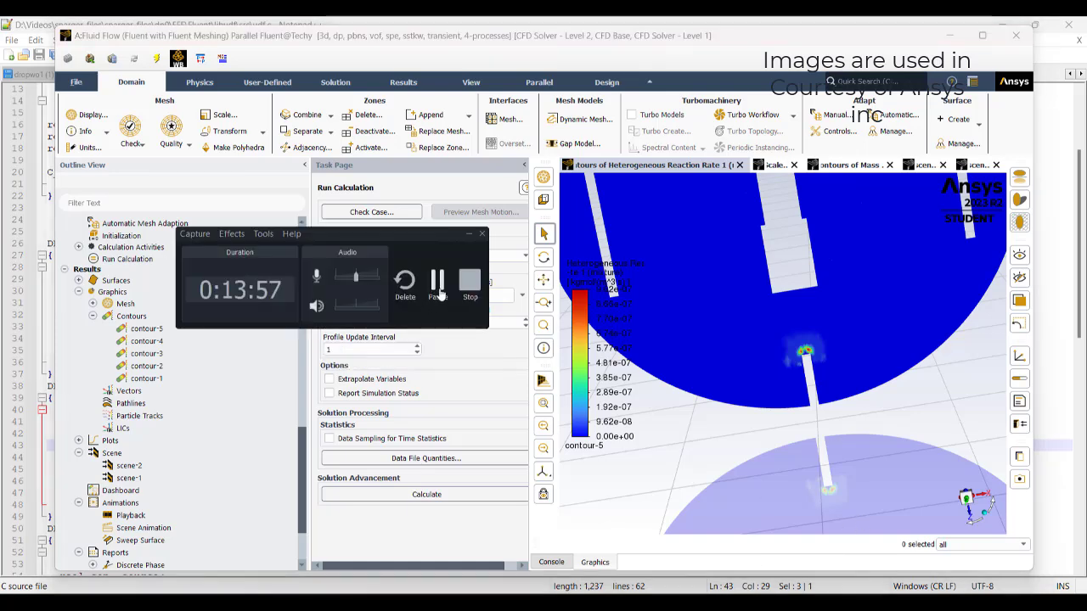
click(438, 287)
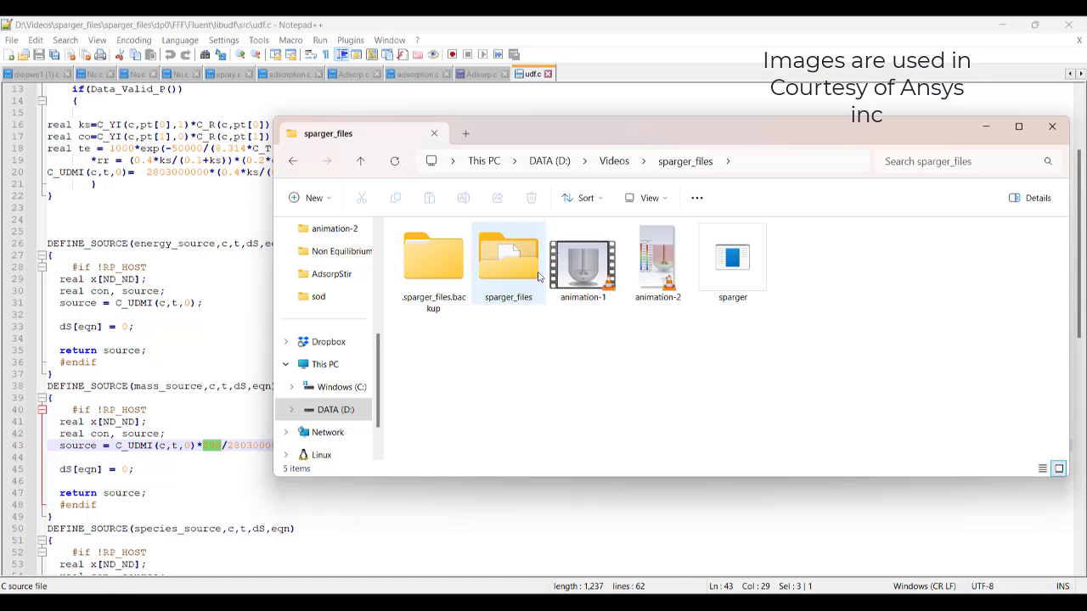
click(568, 278)
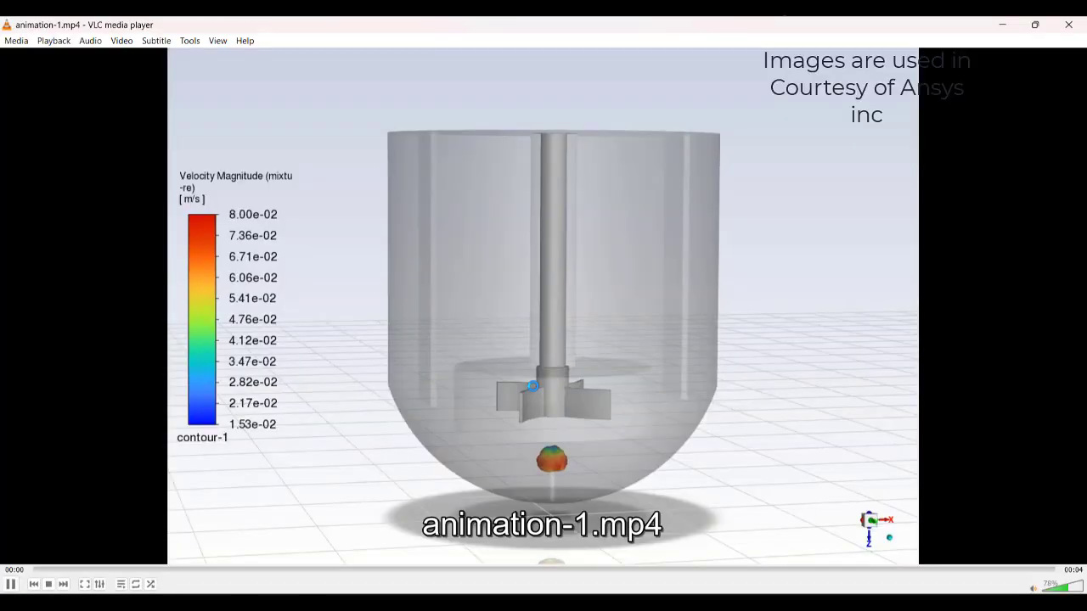
- Dismiss the VLC update notice, let animation-1.mp4 play, then return to Fluent
click(667, 233)
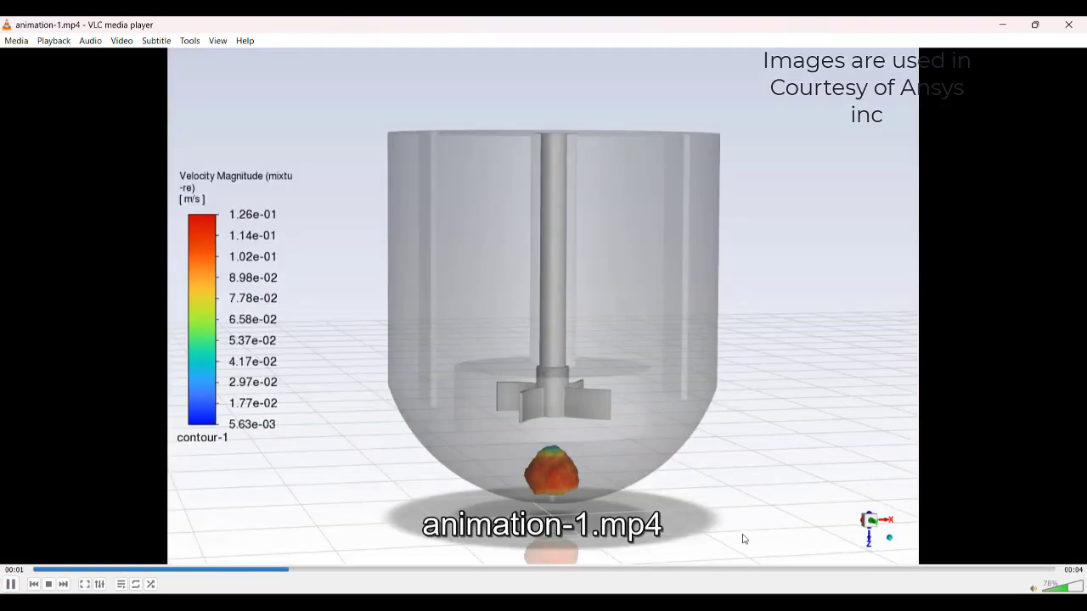
mouse_move(534, 610)
click(533, 535)
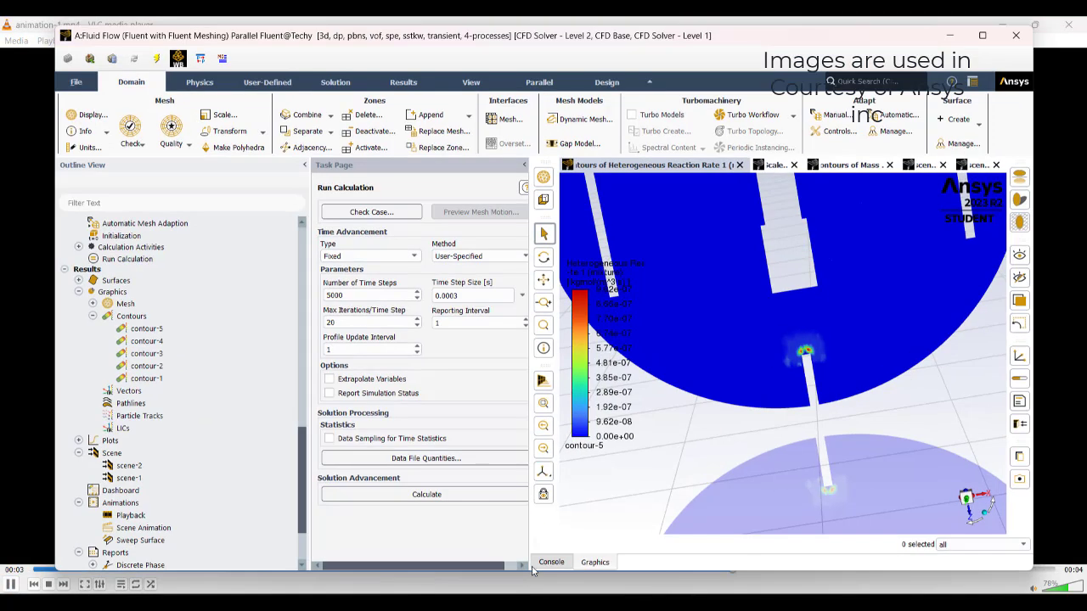
- Show the solver console output and collapse the fluid cell zone entry in the Outline View
click(547, 562)
scroll(120, 414, up, 8)
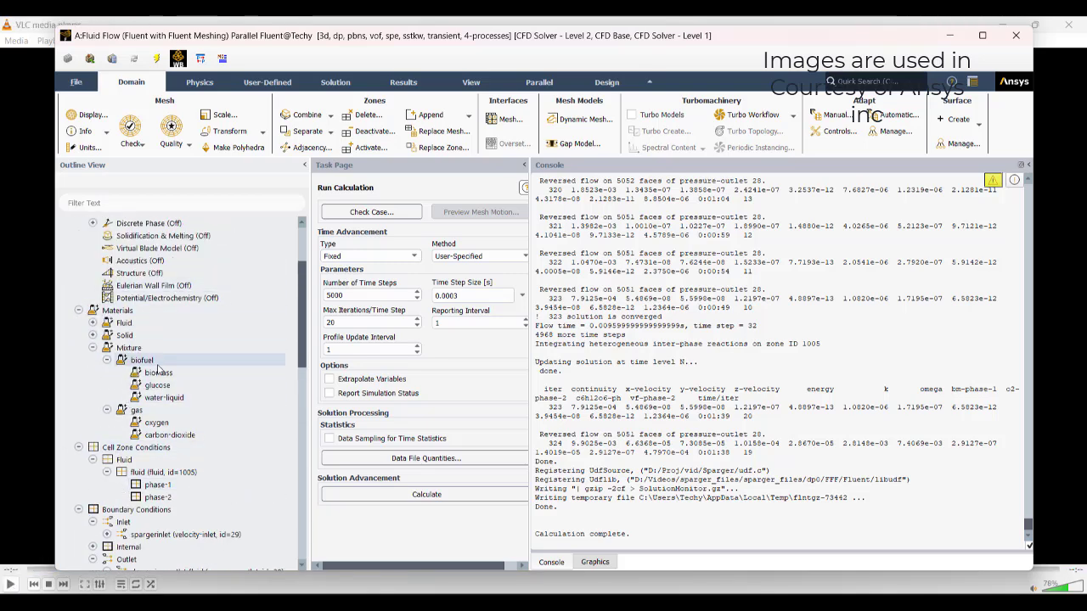
scroll(161, 391, down, 2)
click(107, 397)
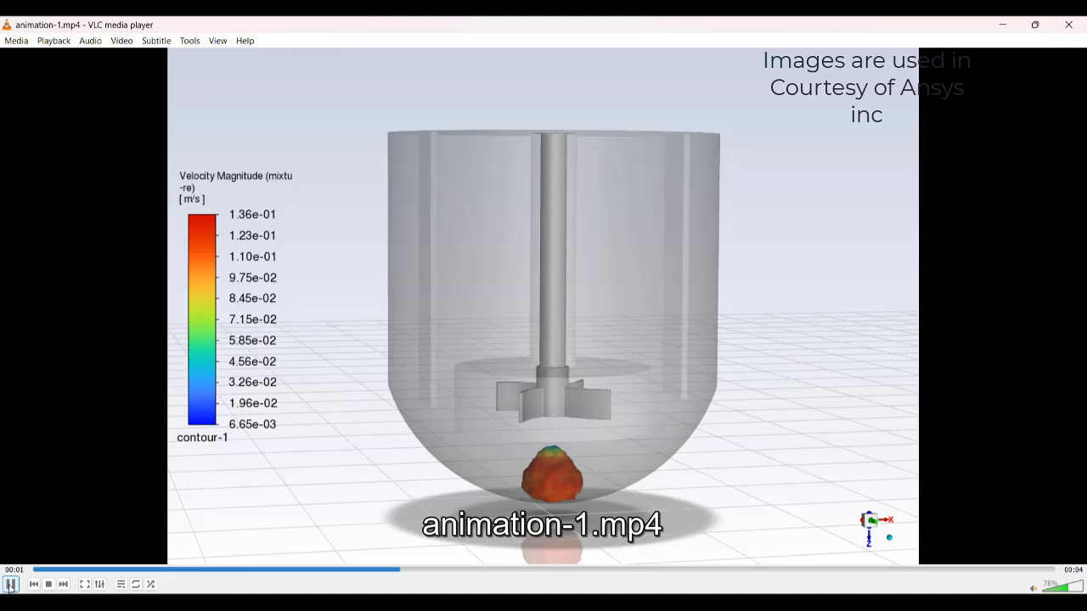
- Pause animation-1 and play animation-2.mp4 from the sparger_files folder in VLC
click(552, 540)
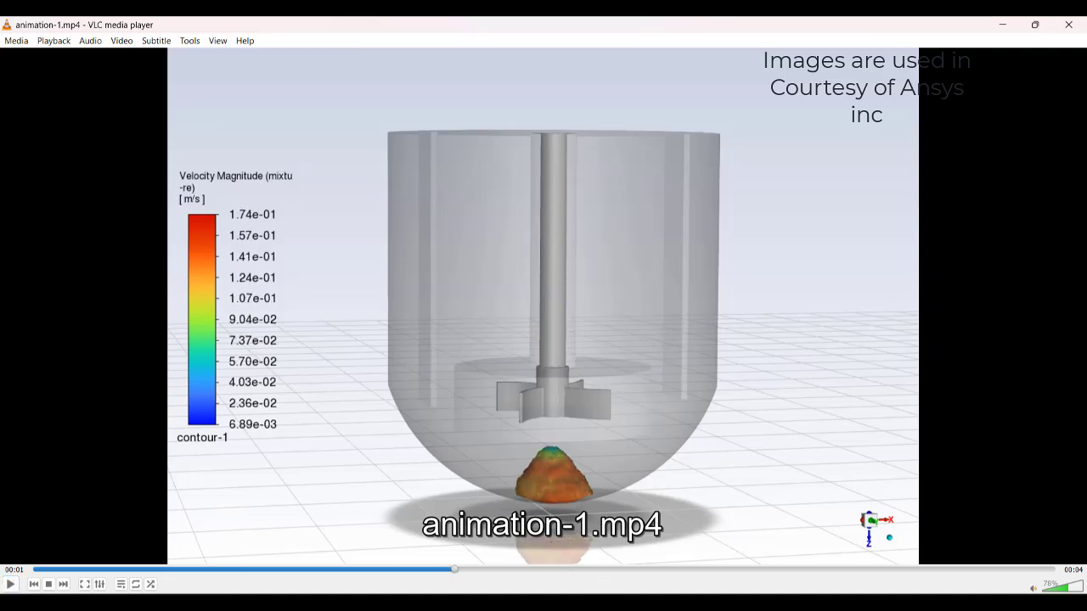
click(387, 539)
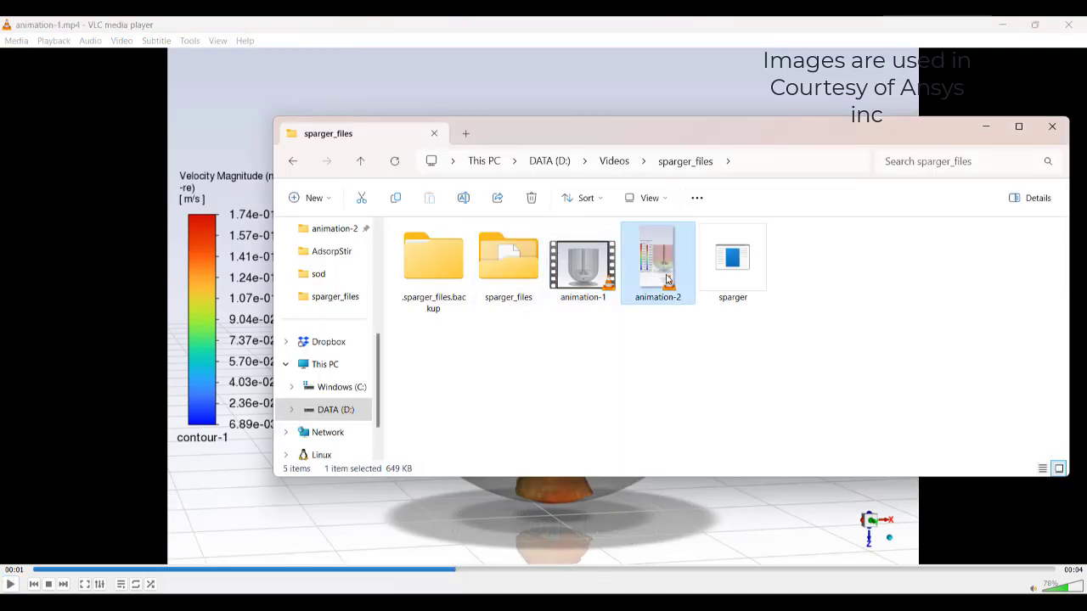
double_click(667, 280)
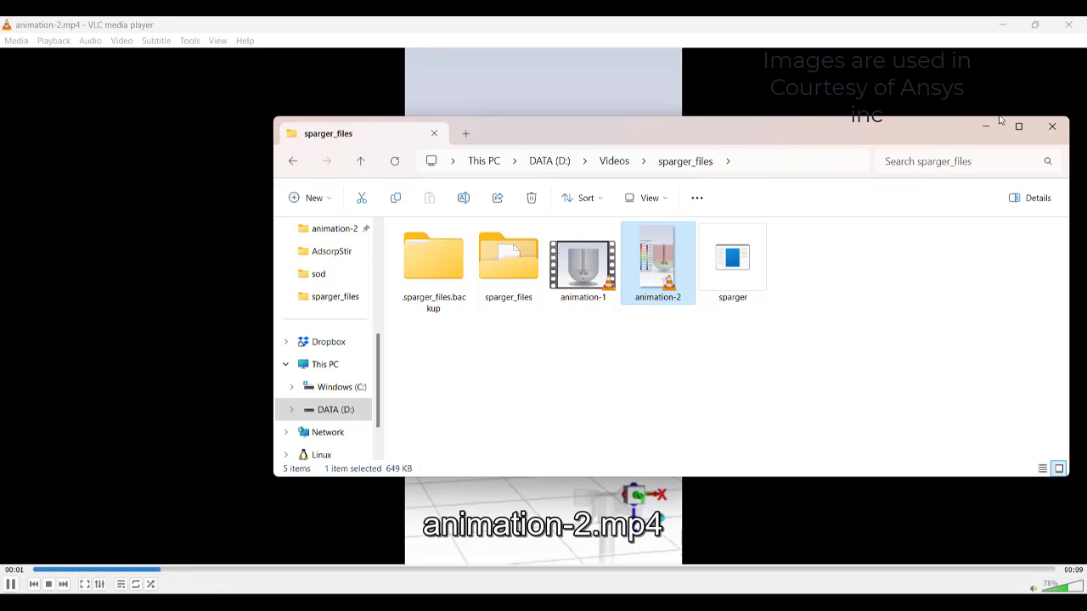
click(986, 125)
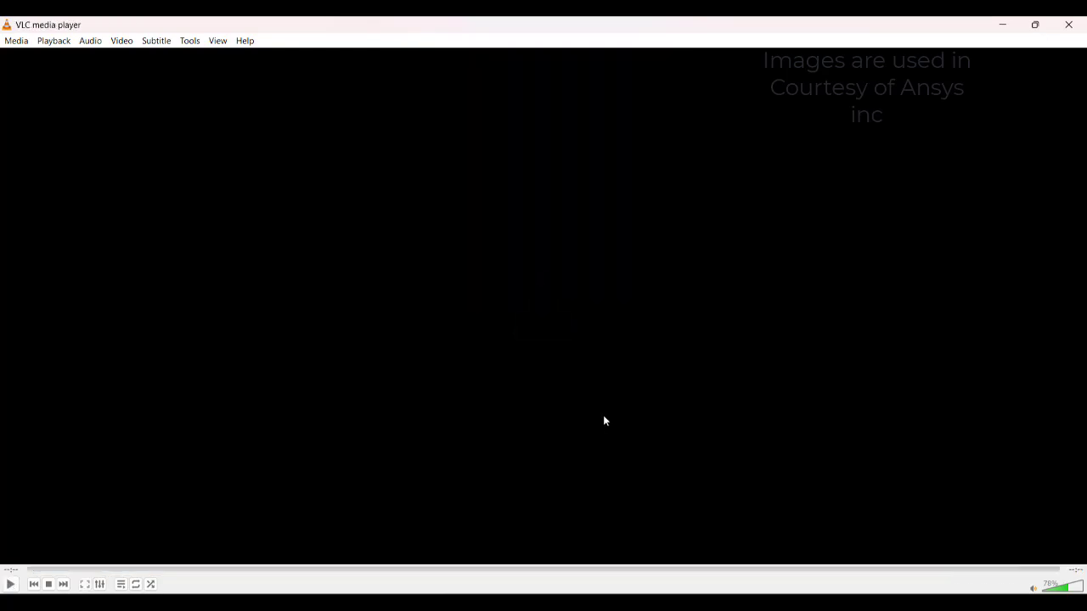
click(11, 585)
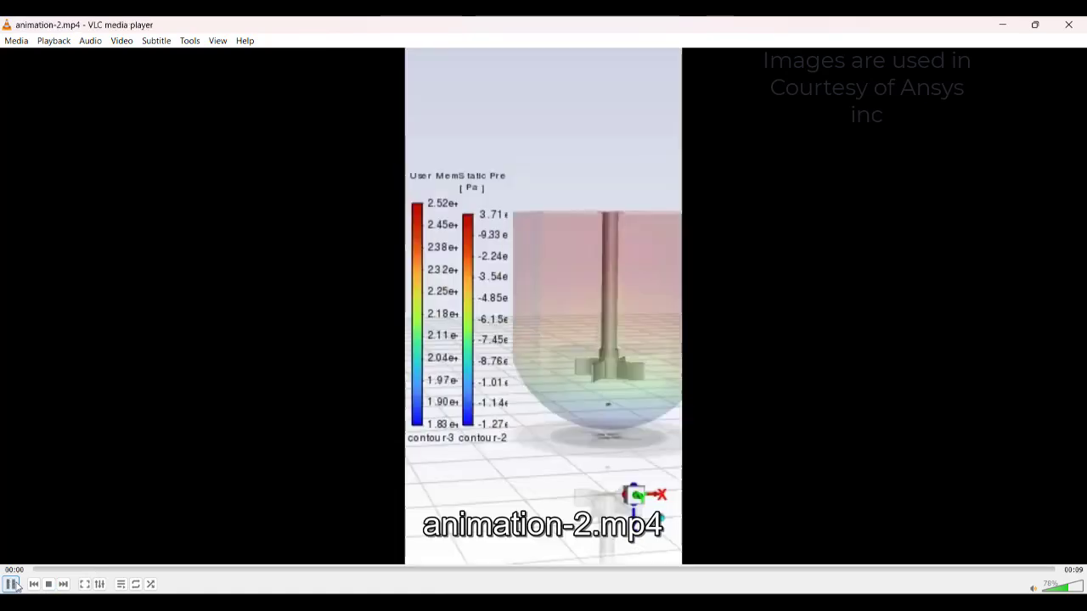